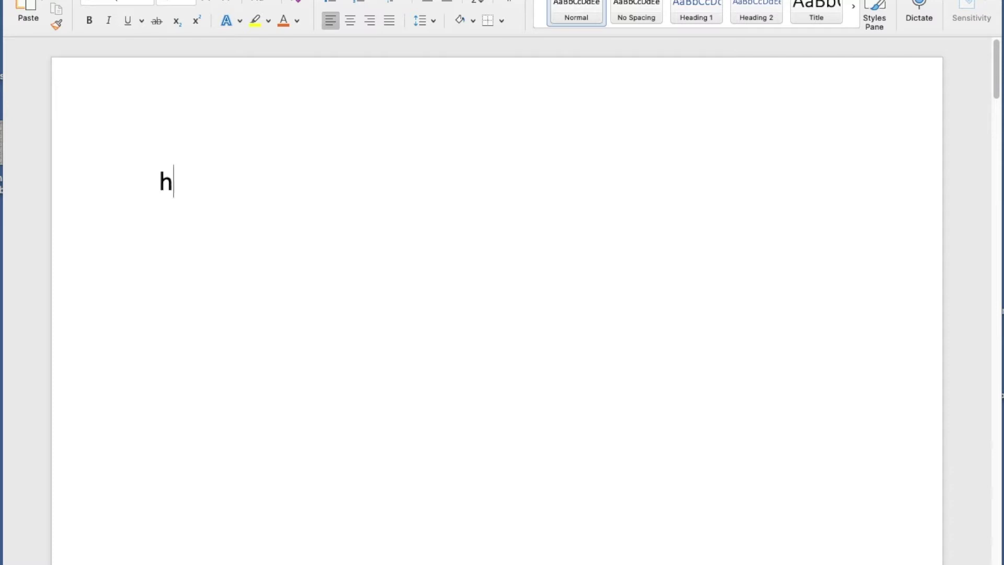
# Type 'hte' on the first line, undoing AutoCorrect's change so it stays misspelled, then start a new line.
pyautogui.write('e')
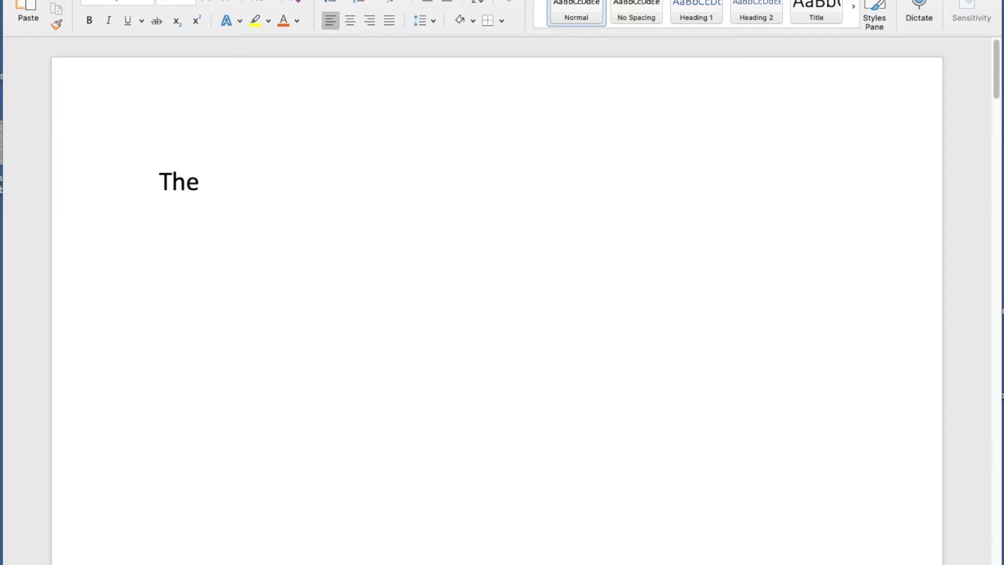
pyautogui.press('BackSpace')
pyautogui.press('BackSpace')
pyautogui.press('BackSpace')
pyautogui.press('BackSpace')
pyautogui.write('hte')
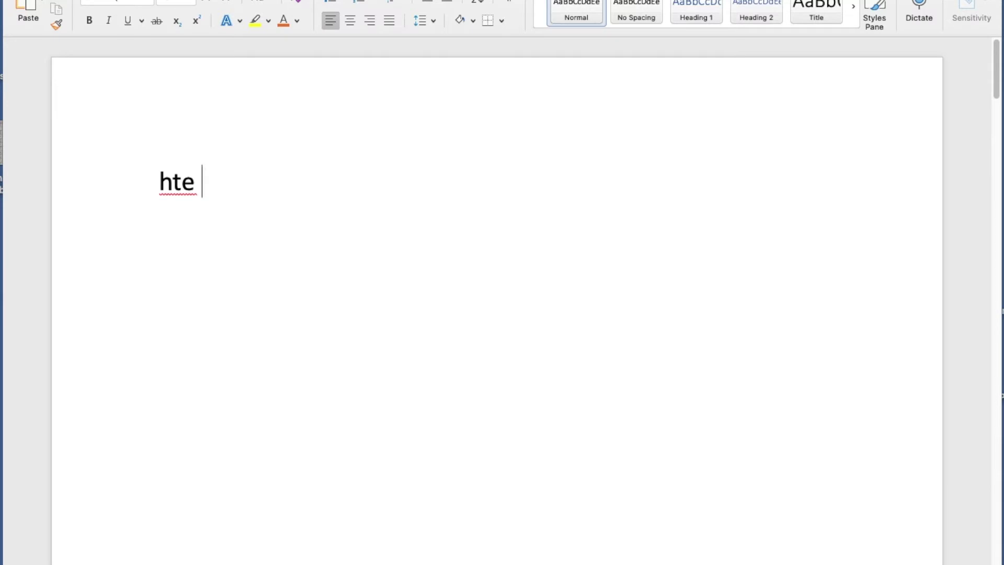
pyautogui.press('Return')
pyautogui.press('Return')
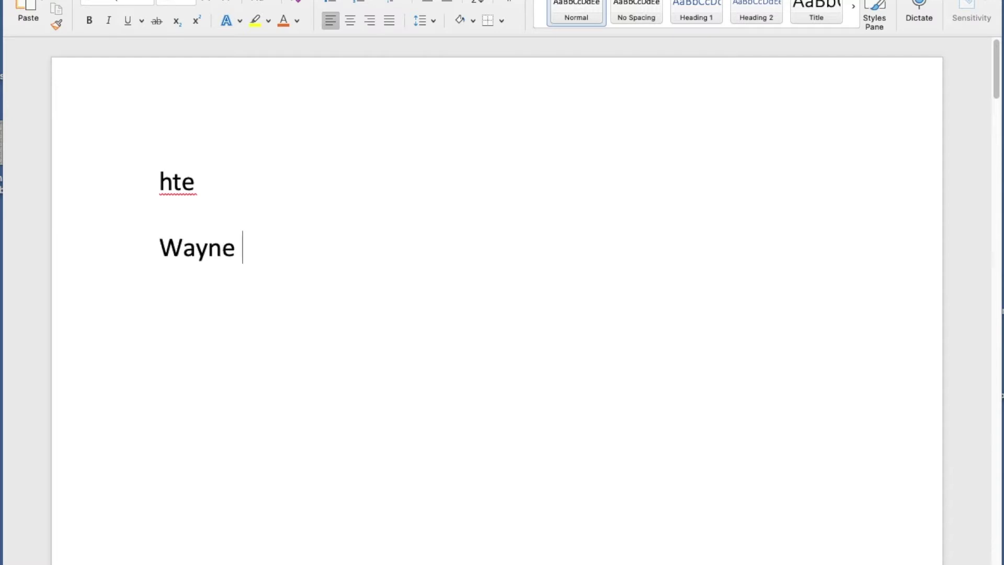
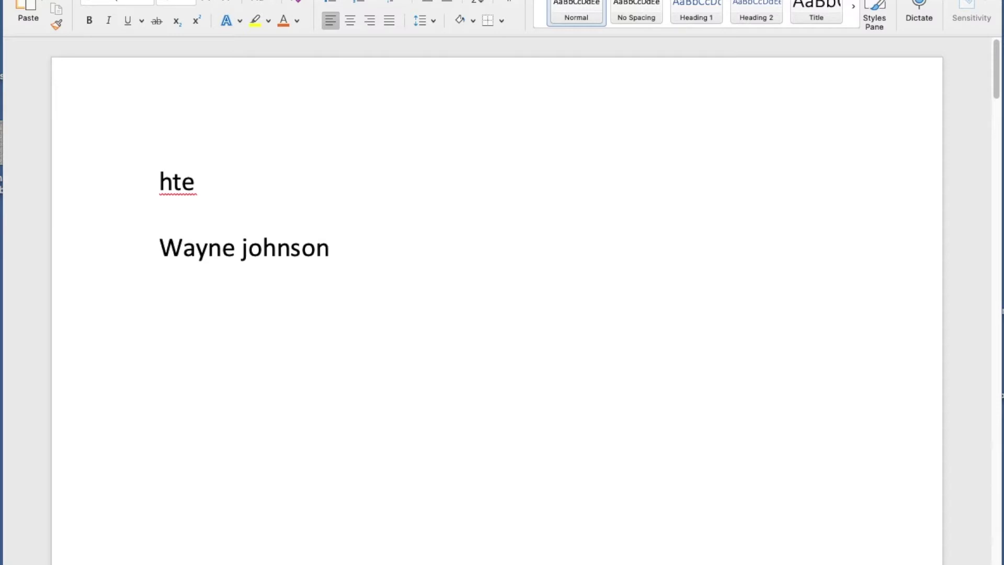
# Enter the person's full name below 'hte', capitalise the surname's first letter, and add two empty paragraphs.
pyautogui.press('Return')
pyautogui.click(243, 250)
pyautogui.moveTo(243, 250); pyautogui.dragTo(249, 253)
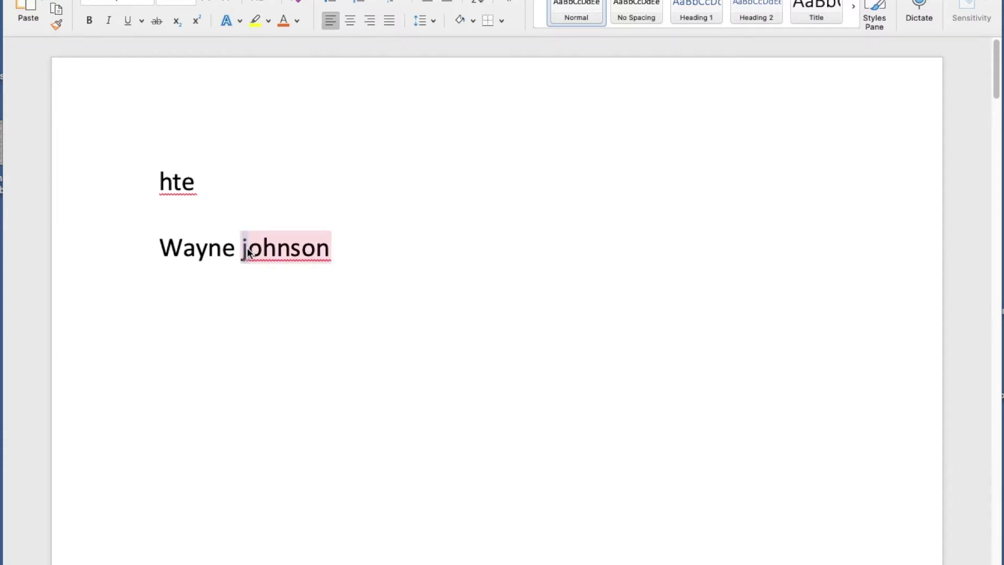
pyautogui.write('J')
pyautogui.click(350, 254)
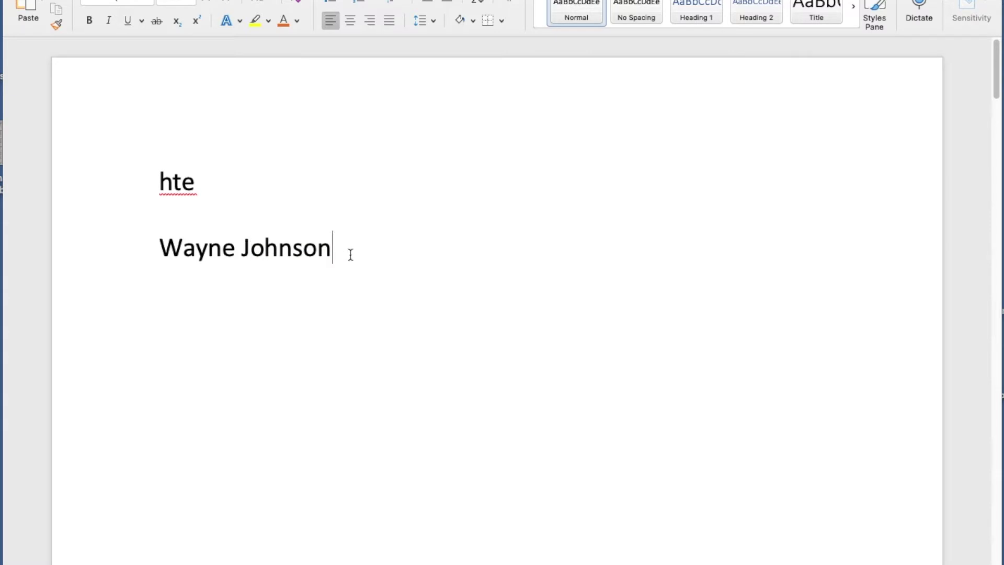
pyautogui.press('Return')
pyautogui.press('Return')
# Add an AutoCorrect entry replacing WJ with the person's full name, then close the settings.
pyautogui.press('super+comma')
pyautogui.click(567, 121)
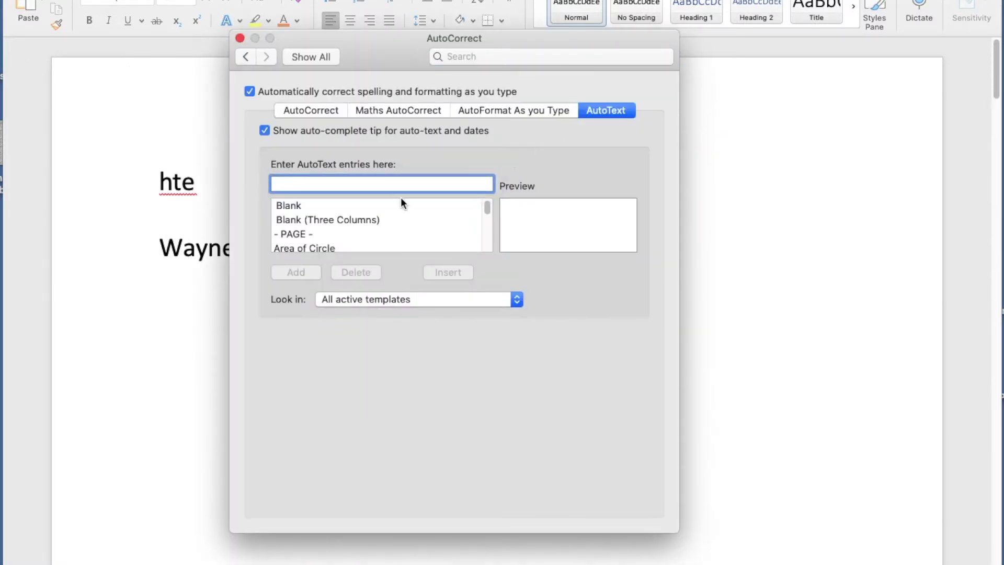
pyautogui.click(330, 111)
pyautogui.click(302, 287)
pyautogui.moveTo(302, 287); pyautogui.dragTo(273, 286)
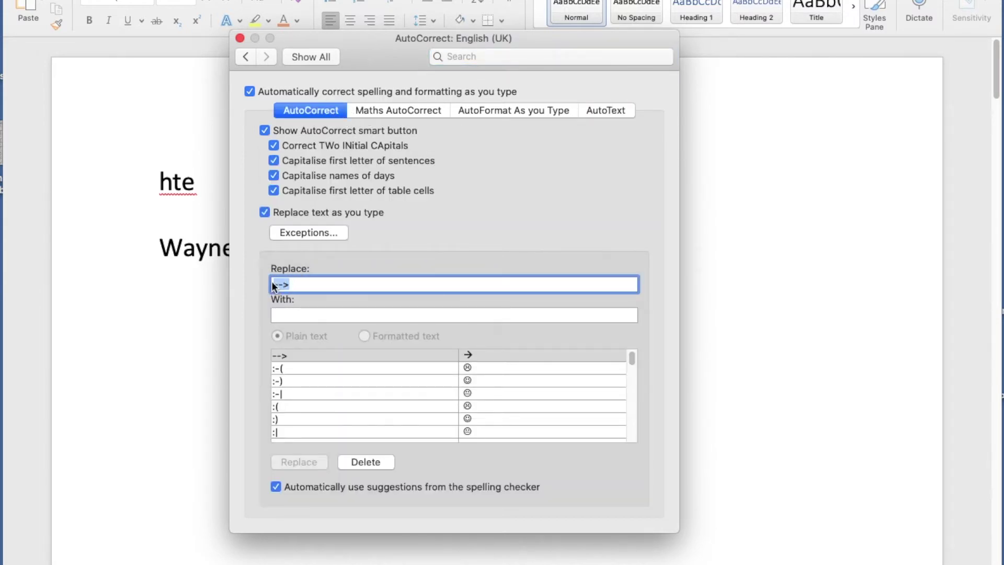
pyautogui.write('wJ')
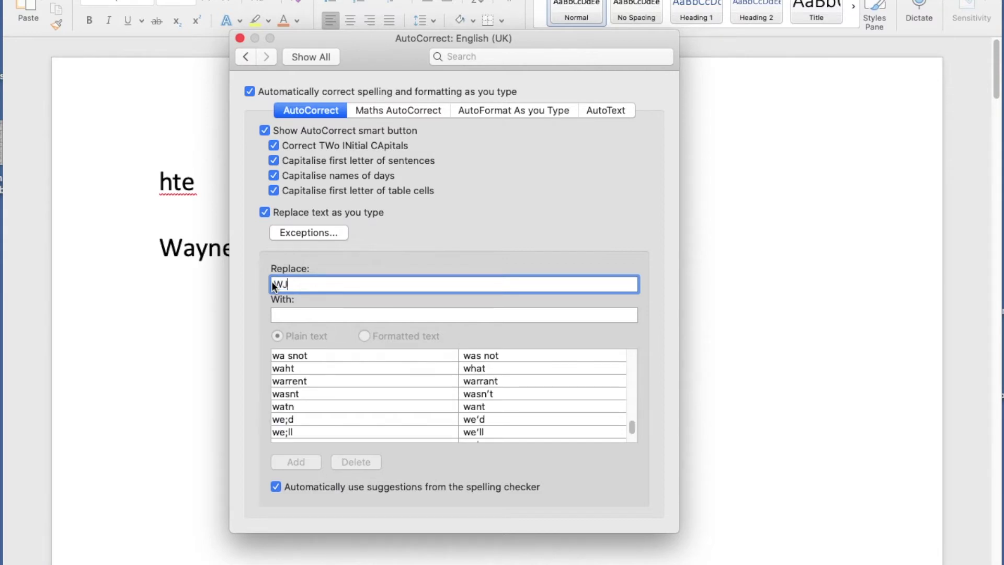
pyautogui.click(273, 313)
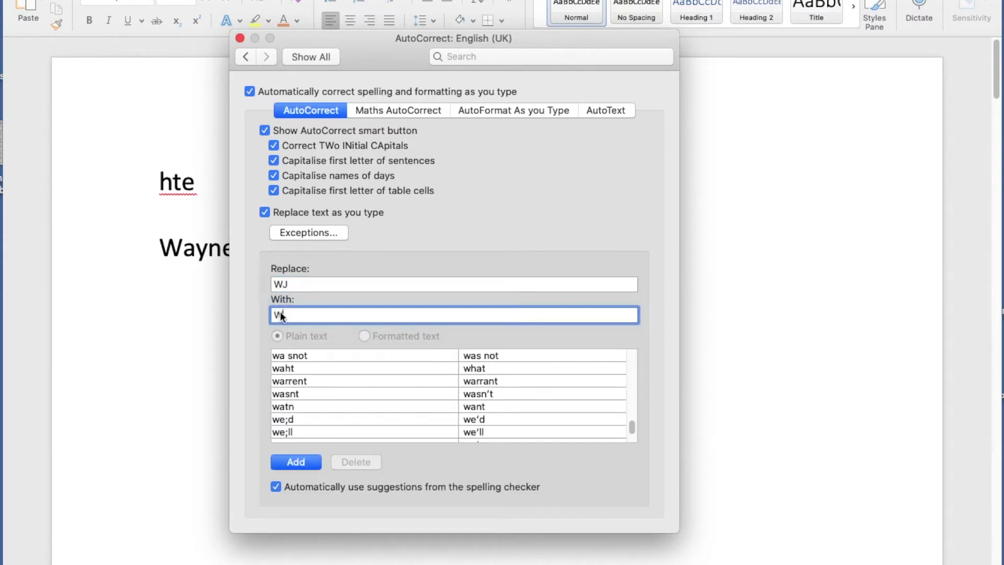
pyautogui.click(306, 461)
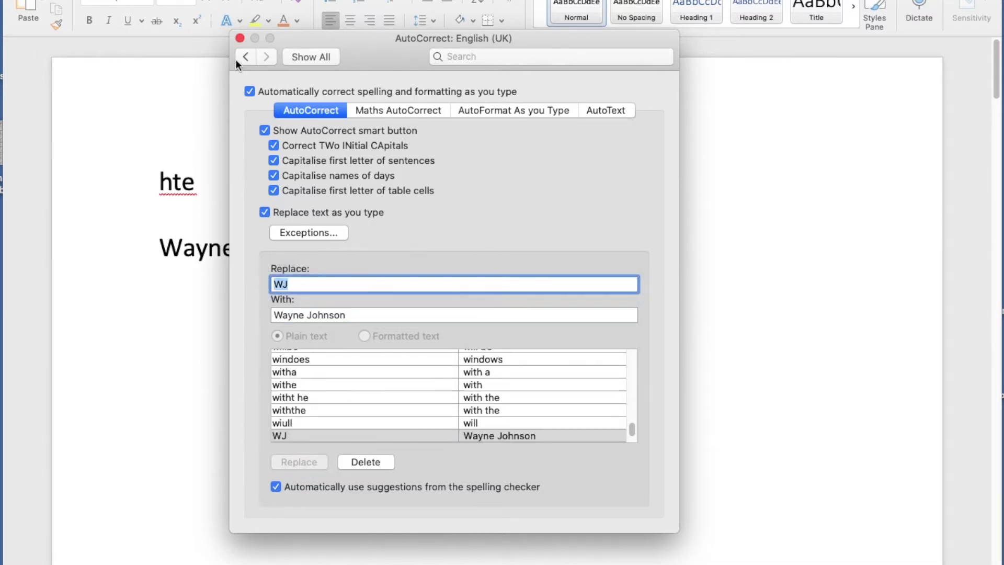
pyautogui.click(239, 38)
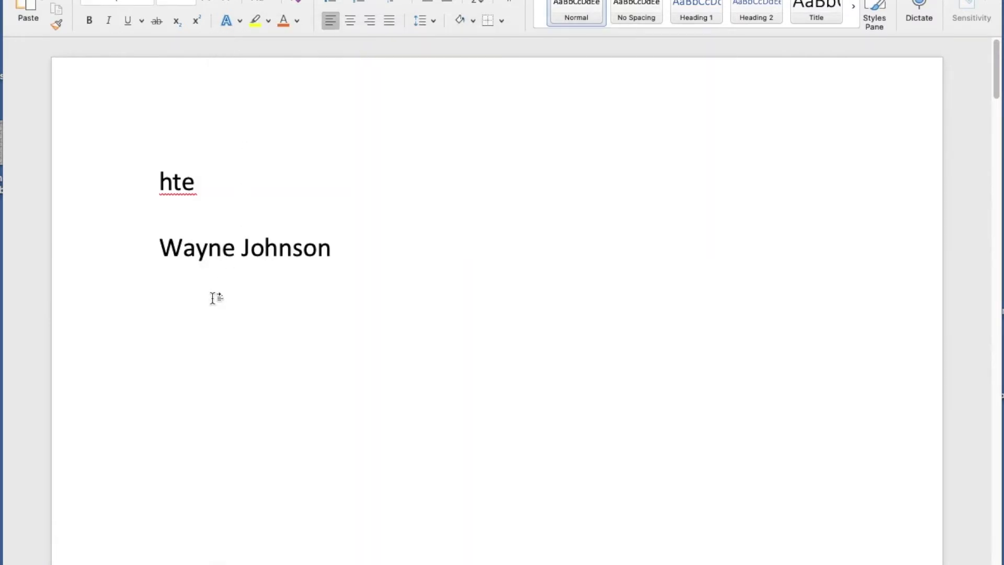
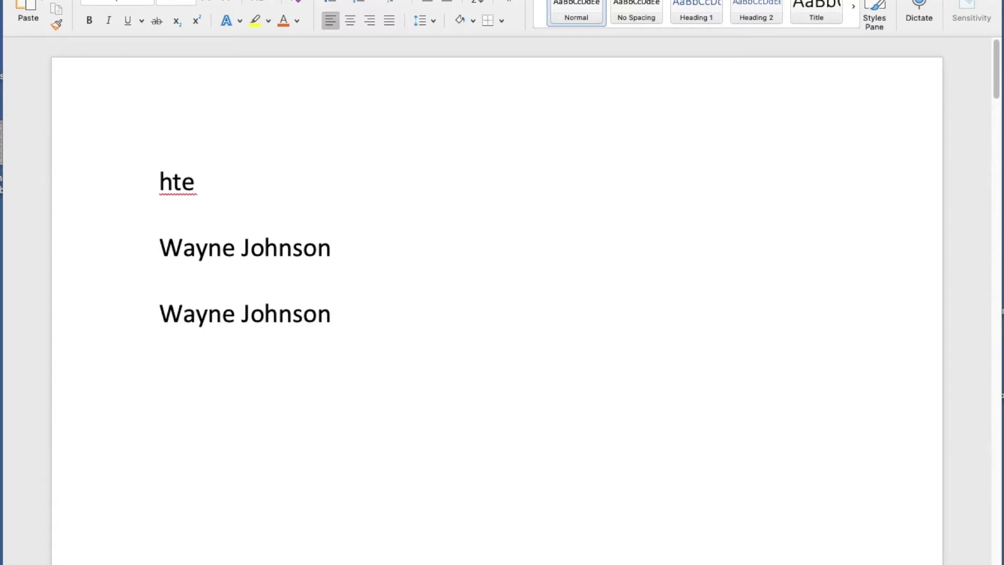
# Type WJ twice on one line and once on the next line, letting each expand into the full name.
pyautogui.press('Return')
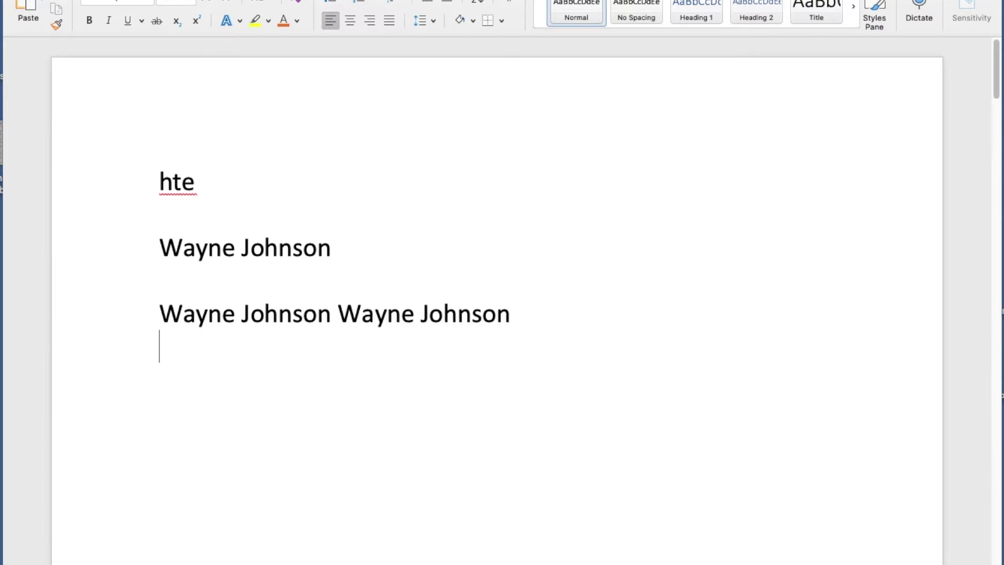
pyautogui.press('Return')
pyautogui.press('Return')
pyautogui.press('BackSpace')
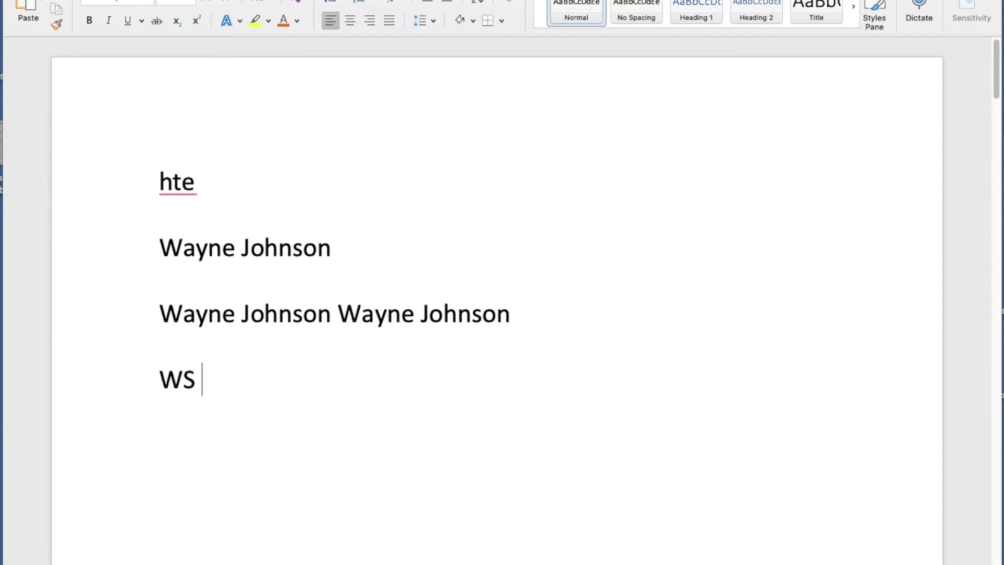
pyautogui.press('BackSpace')
pyautogui.press('Return')
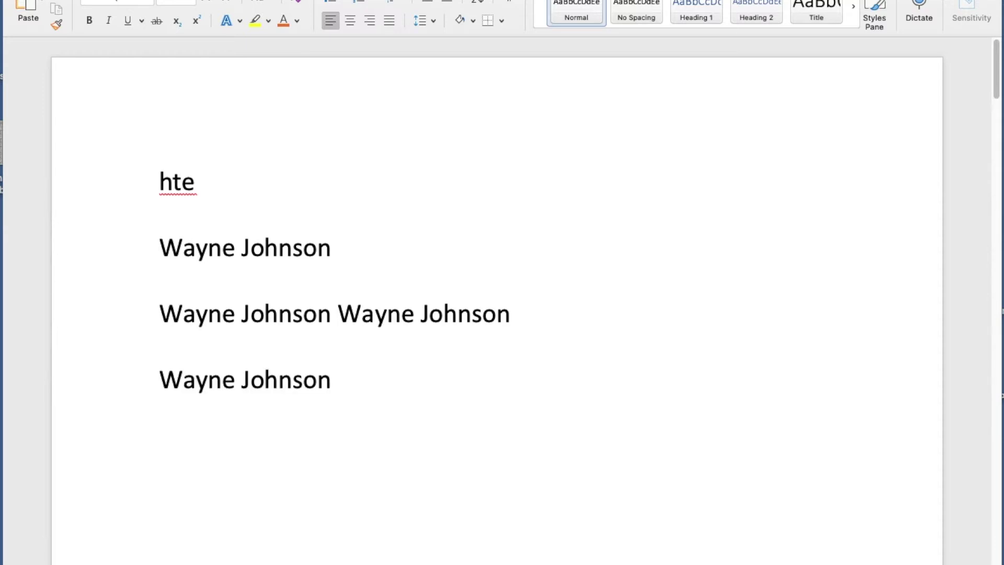
pyautogui.scroll(-5, 354, 285)
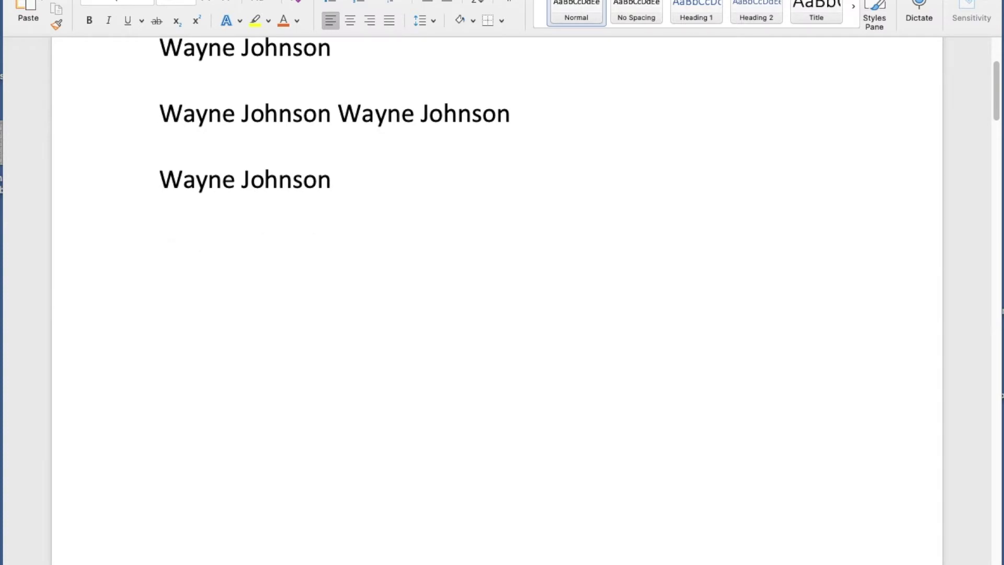
# Add an AutoCorrect entry that replaces TEL with the phone number.
pyautogui.press('super+comma')
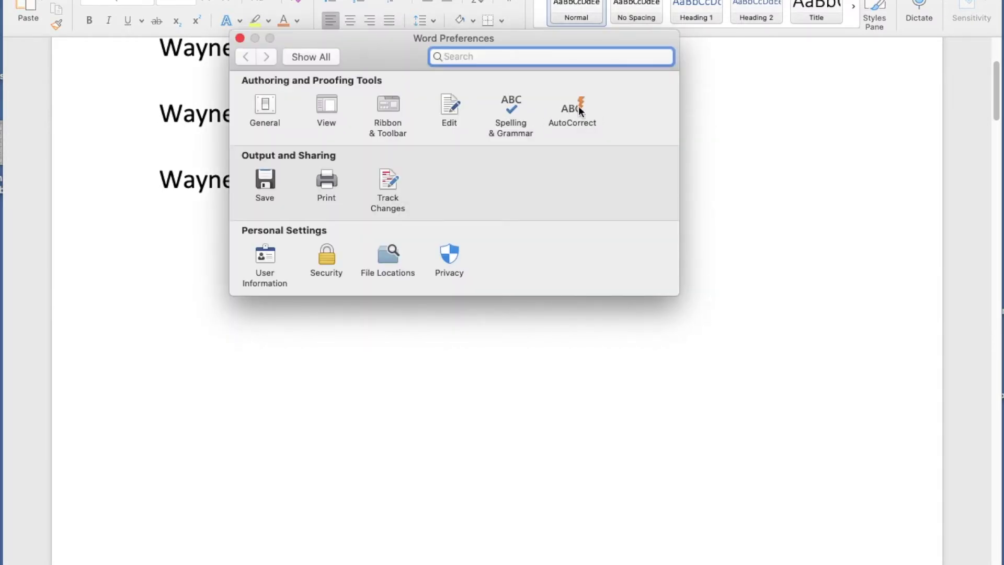
pyautogui.click(579, 109)
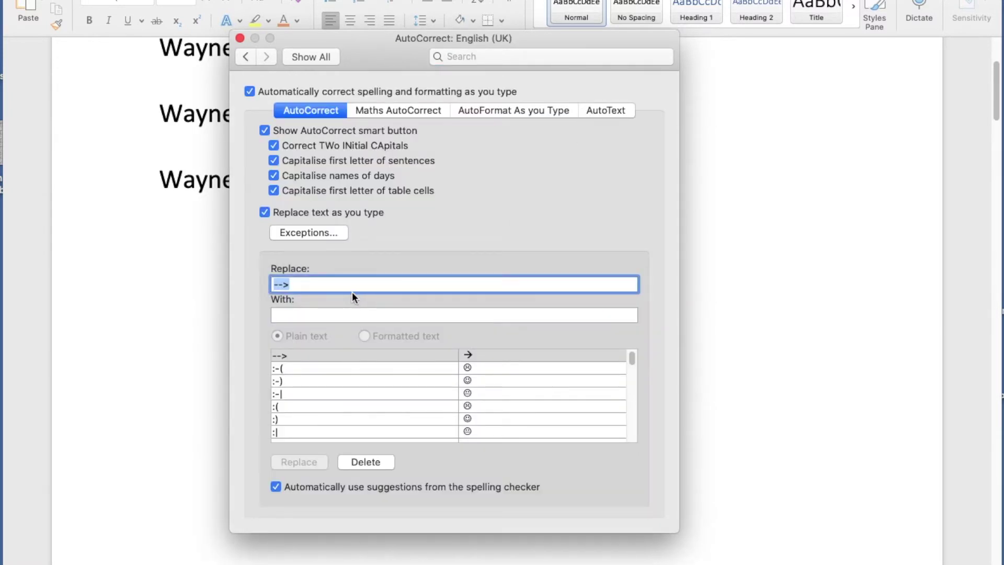
pyautogui.write('TEL')
pyautogui.click(292, 314)
pyautogui.write('10994944')
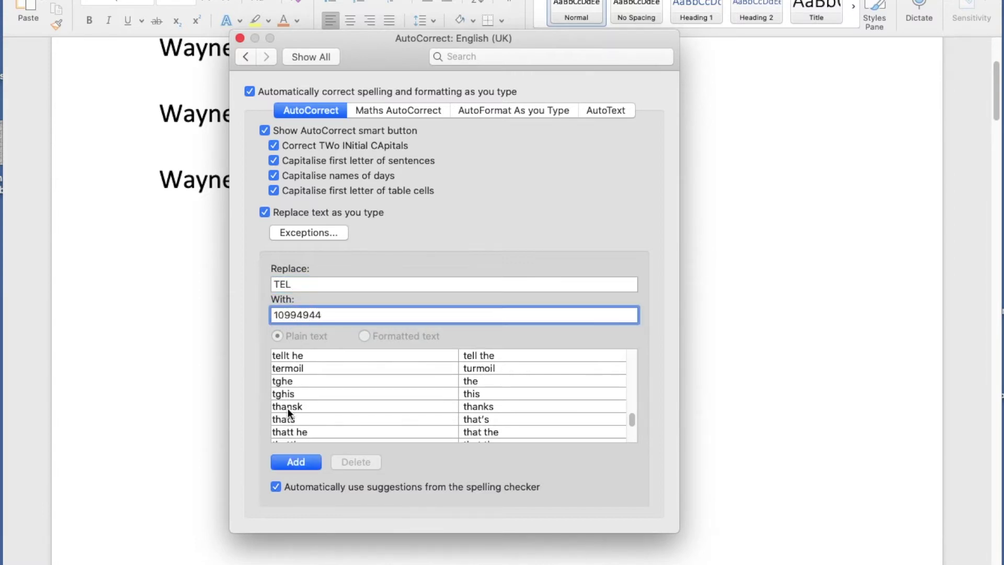
pyautogui.click(296, 462)
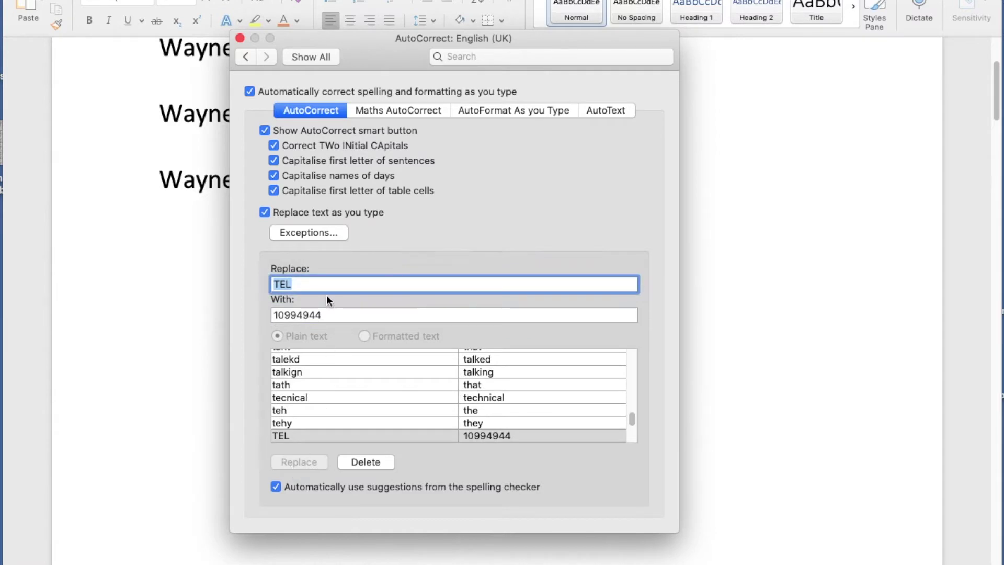
# Add an AutoCorrect entry replacing EM with the e-mail address, close the settings, and type EM.
pyautogui.write('EN')
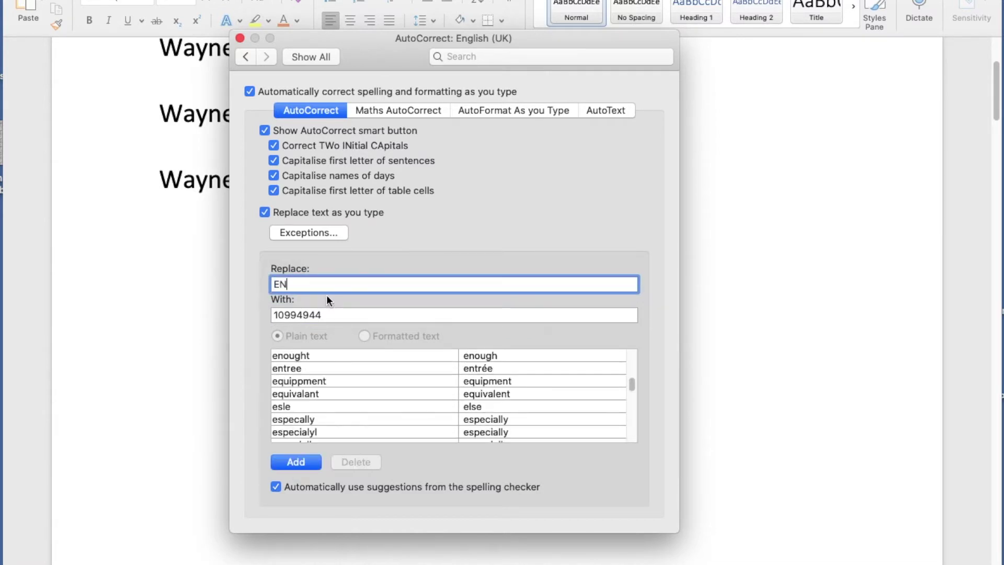
pyautogui.press('BackSpace')
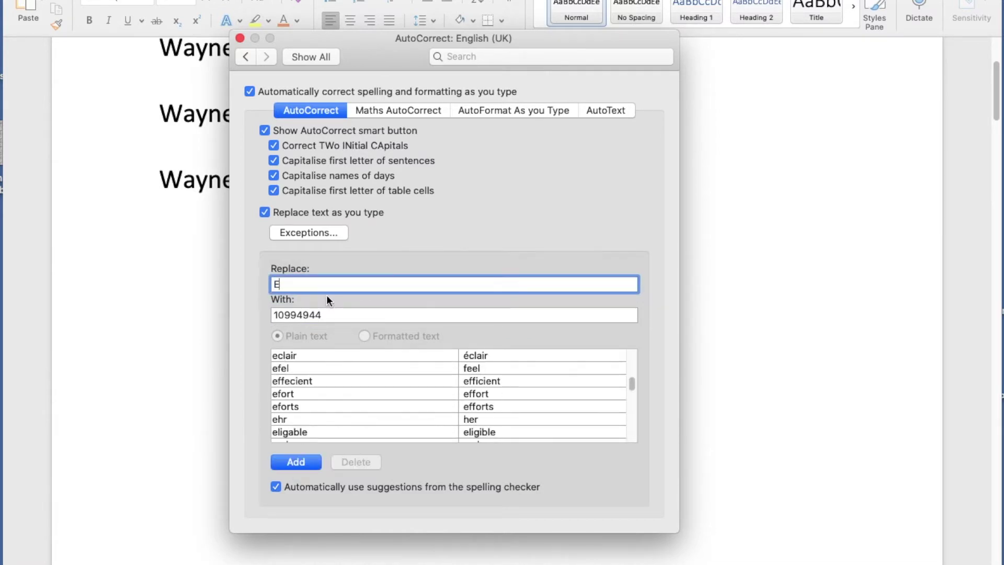
pyautogui.write('M')
pyautogui.moveTo(333, 317); pyautogui.dragTo(262, 313)
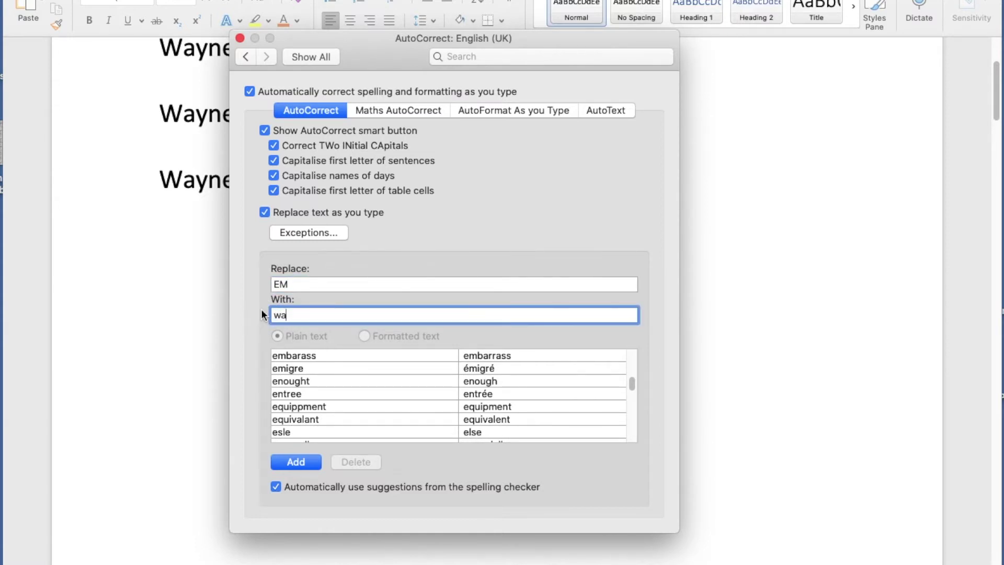
pyautogui.click(296, 462)
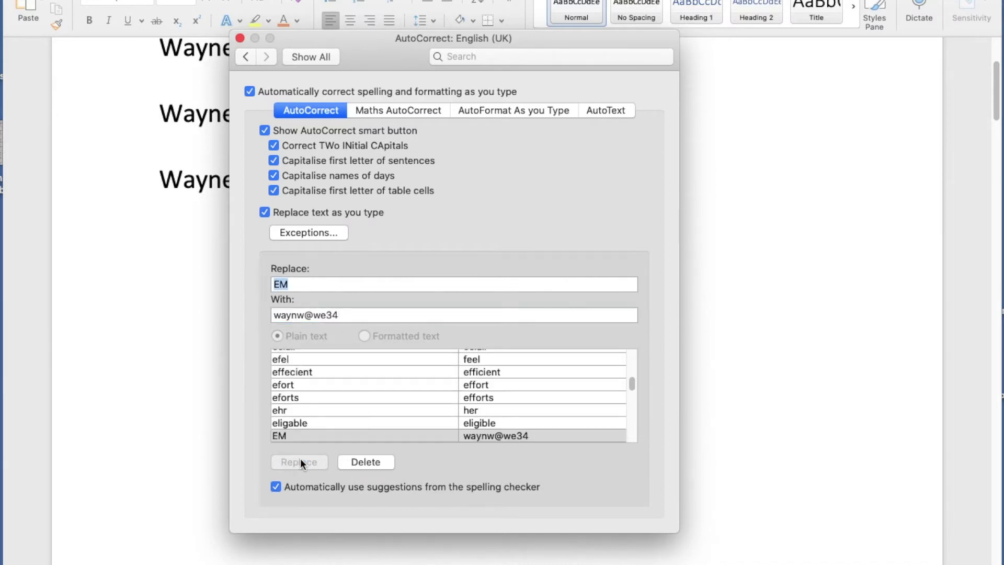
pyautogui.click(239, 38)
pyautogui.write('EM')
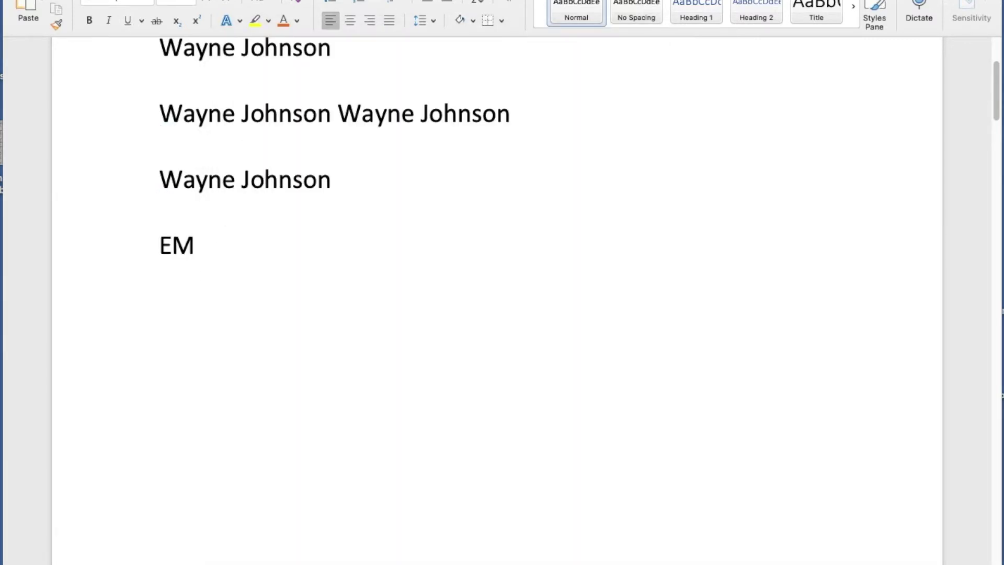
# Expand EM into the e-mail address and TEL into the phone number on the line below.
pyautogui.press('Return')
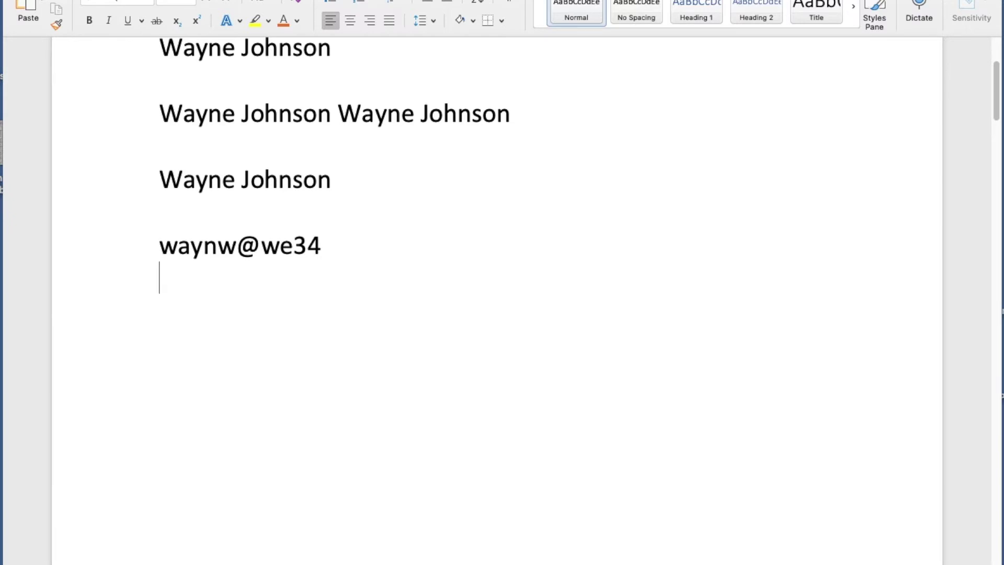
pyautogui.write('TEL')
pyautogui.press('Return')
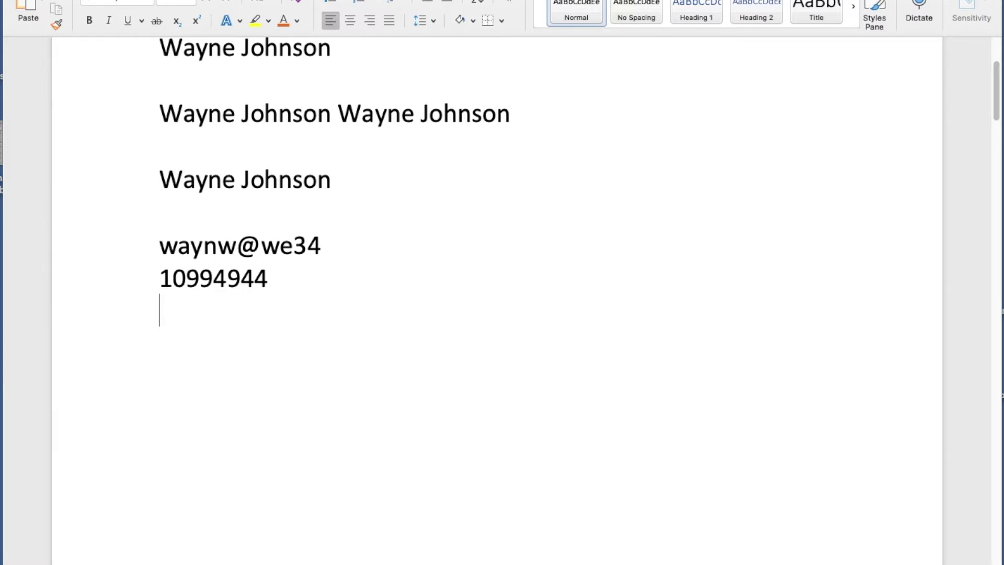
pyautogui.press('Return')
# Type EM and TEL again to add a second e-mail address and phone number.
pyautogui.write('EM')
pyautogui.press('Return')
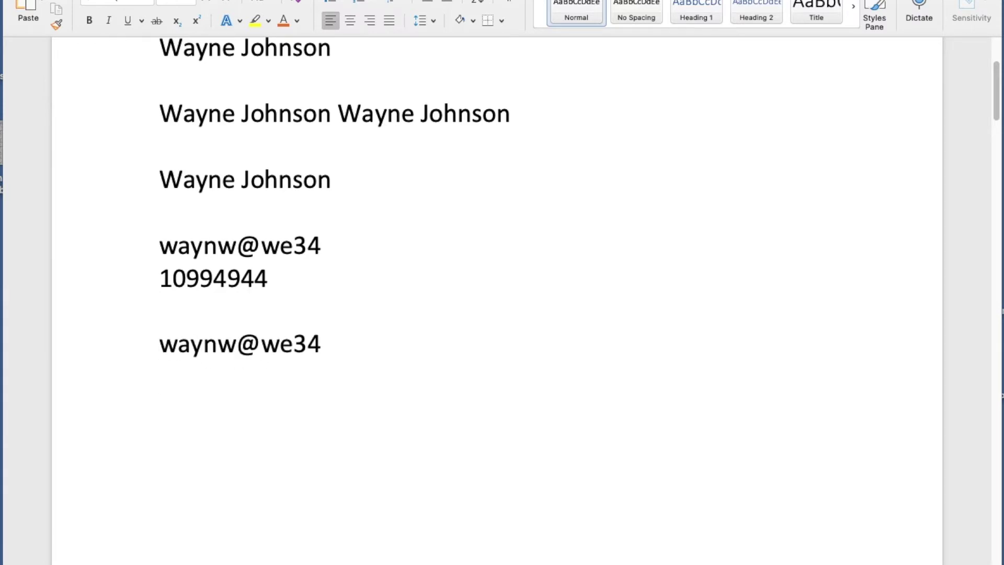
pyautogui.write('TEL')
pyautogui.press('Return')
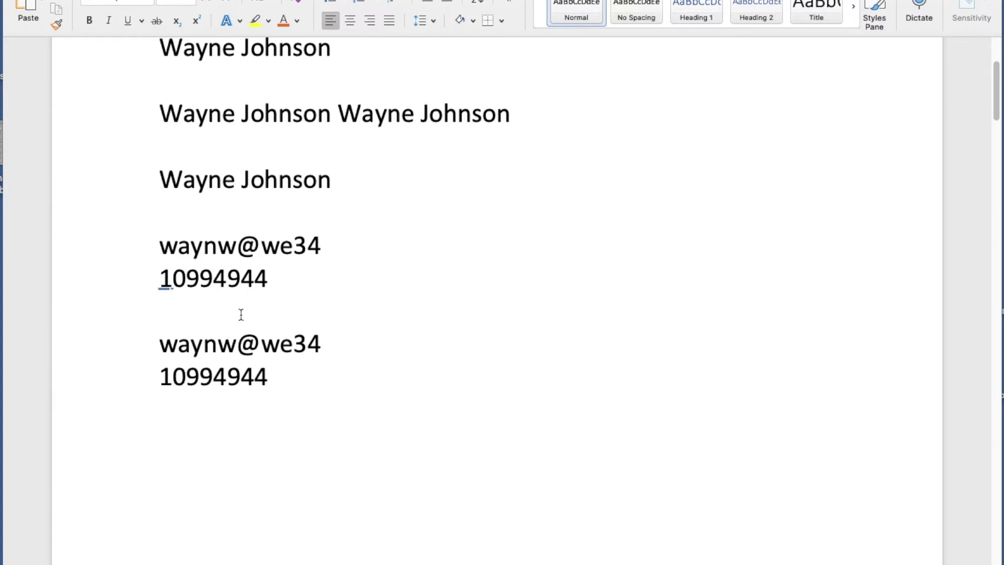
# Type WJ below the contact number so it expands into the full name.
pyautogui.scroll(-2, 294, 255)
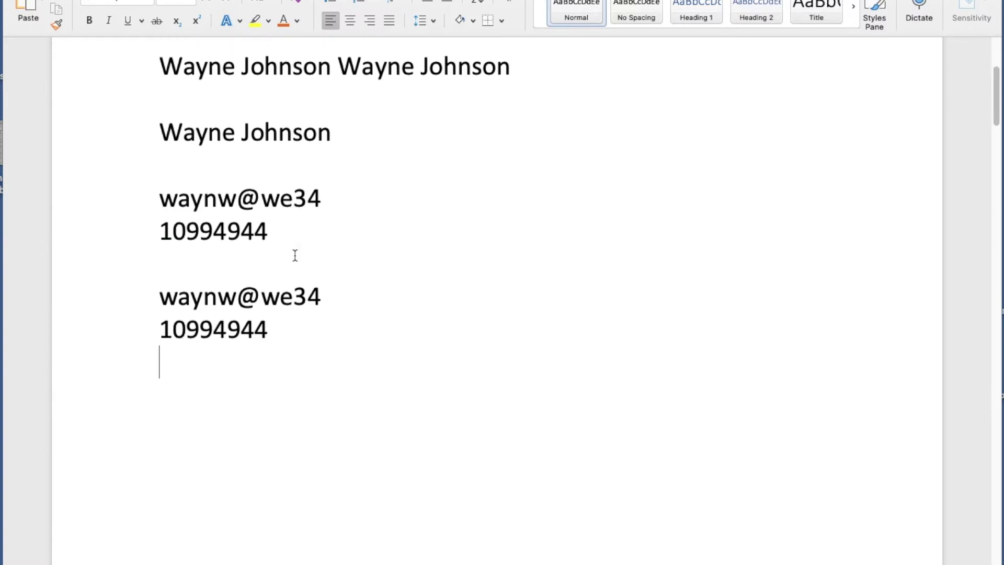
pyautogui.scroll(5, 295, 255)
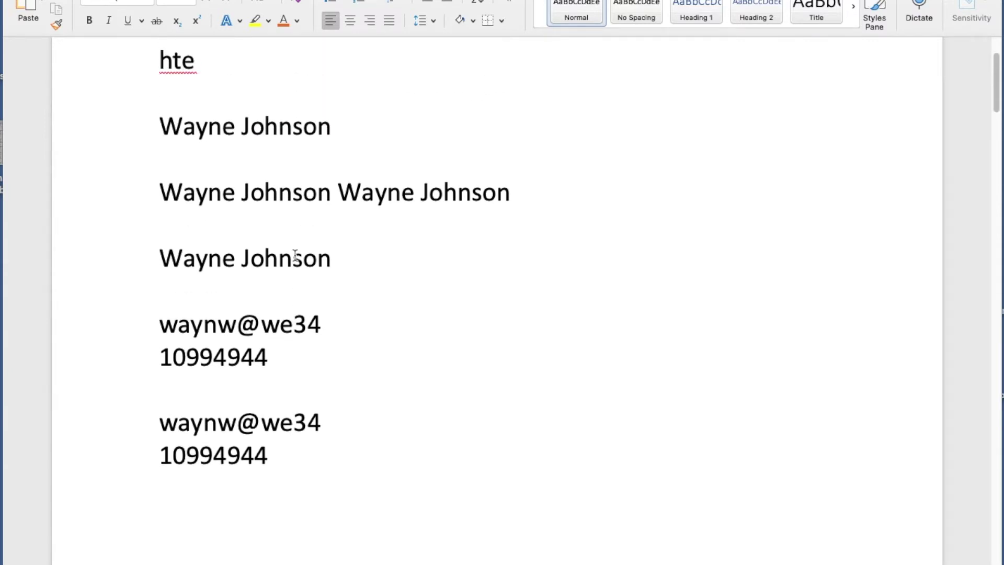
pyautogui.scroll(-1, 352, 261)
pyautogui.scroll(-4, 352, 262)
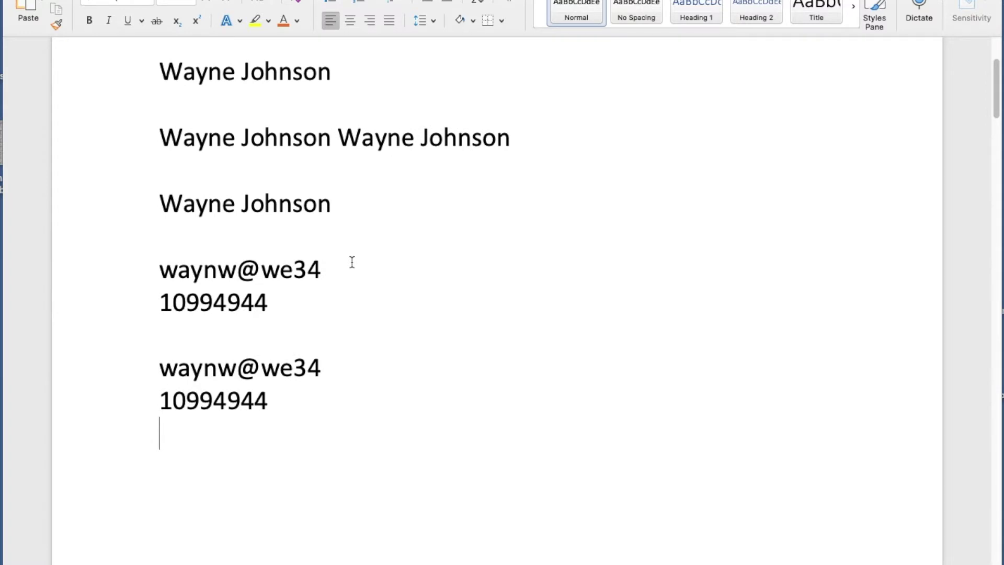
pyautogui.scroll(-1, 351, 262)
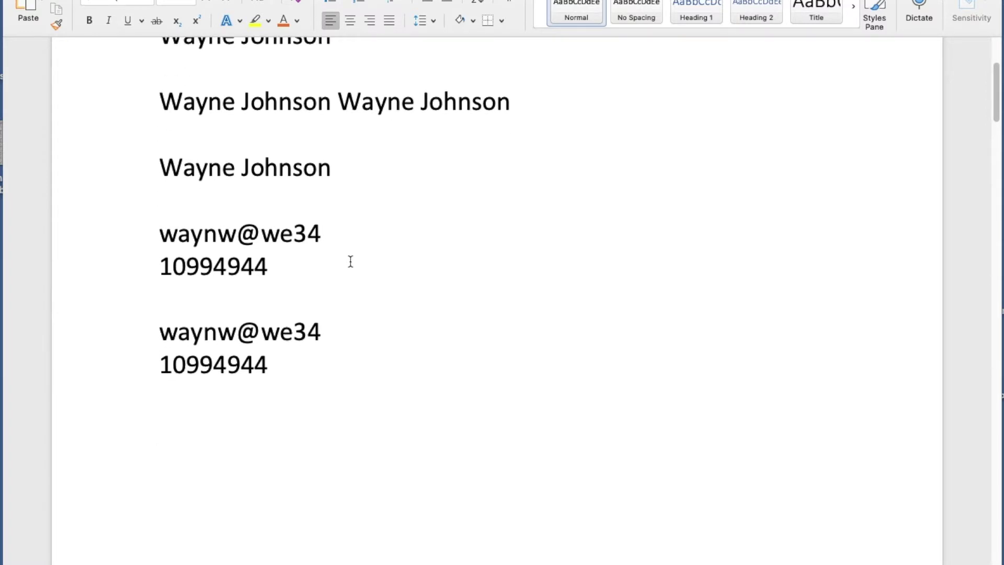
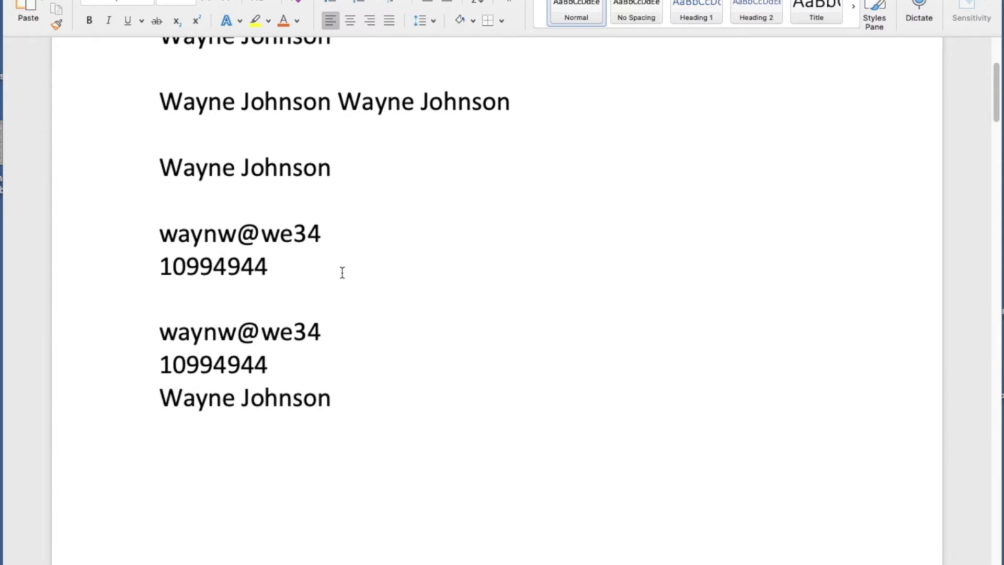
pyautogui.scroll(-10, 359, 291)
# Scroll to the next page and select the entire equal opportunity employer paragraph.
pyautogui.scroll(-15, 359, 292)
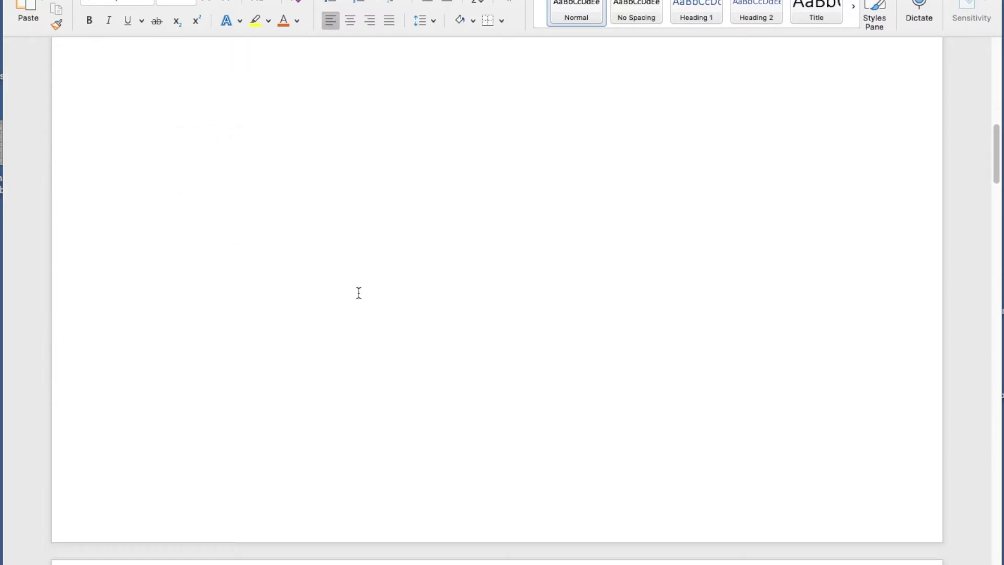
pyautogui.scroll(-2, 362, 276)
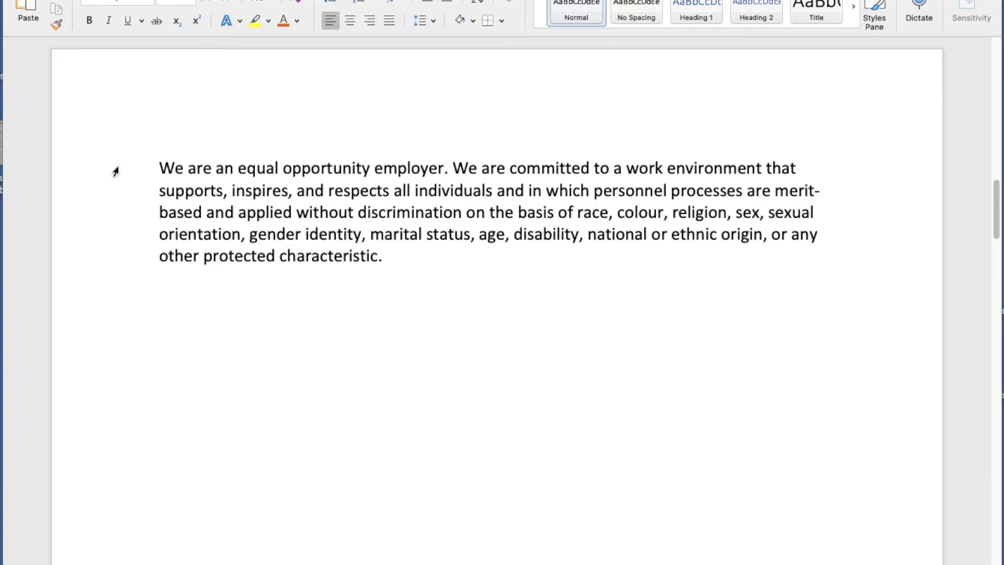
pyautogui.moveTo(106, 170); pyautogui.dragTo(121, 257)
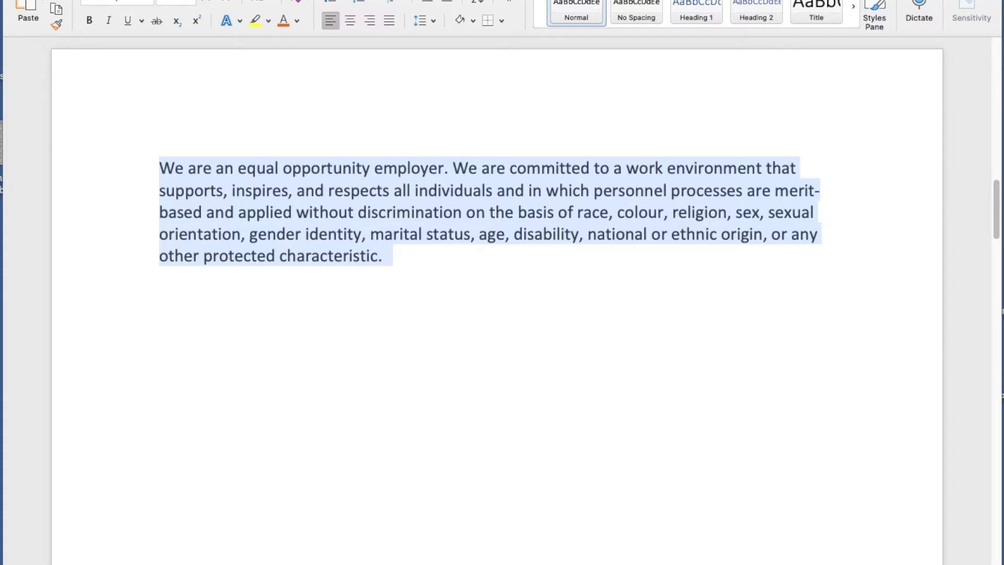
pyautogui.press('super+comma')
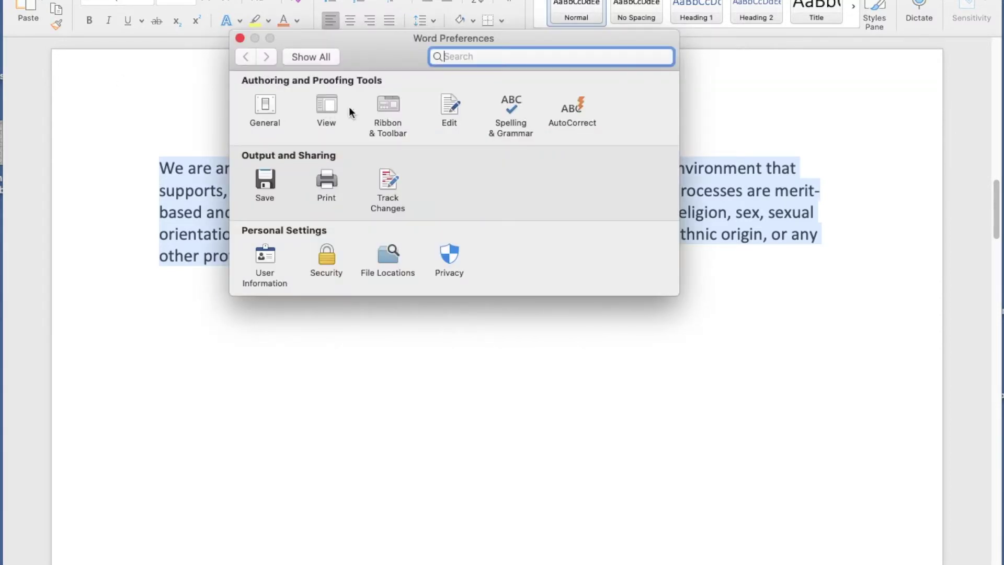
# In AutoCorrect's AutoText list, name the new entry for the selected paragraph 'equal'.
pyautogui.moveTo(387, 54); pyautogui.dragTo(386, 303)
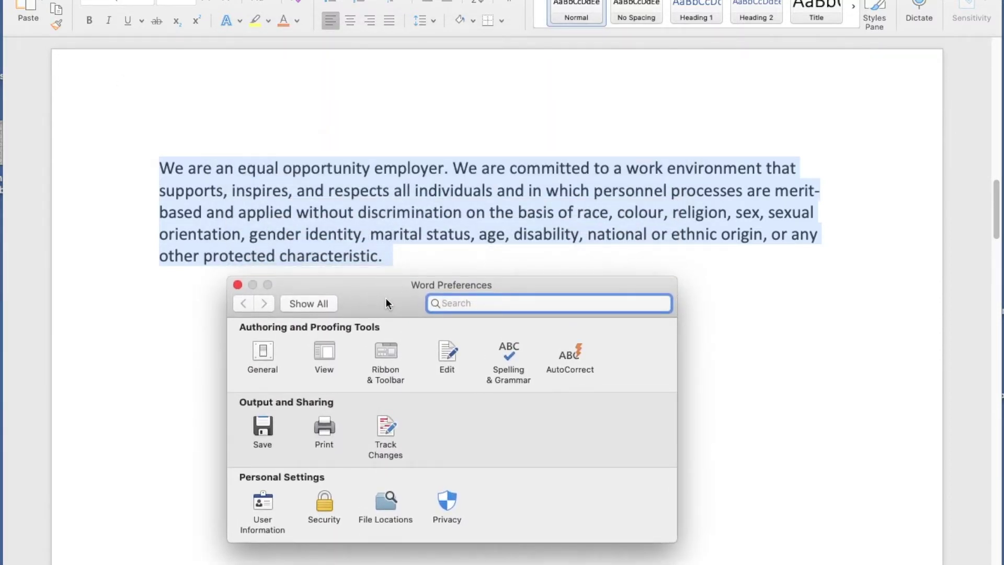
pyautogui.click(572, 352)
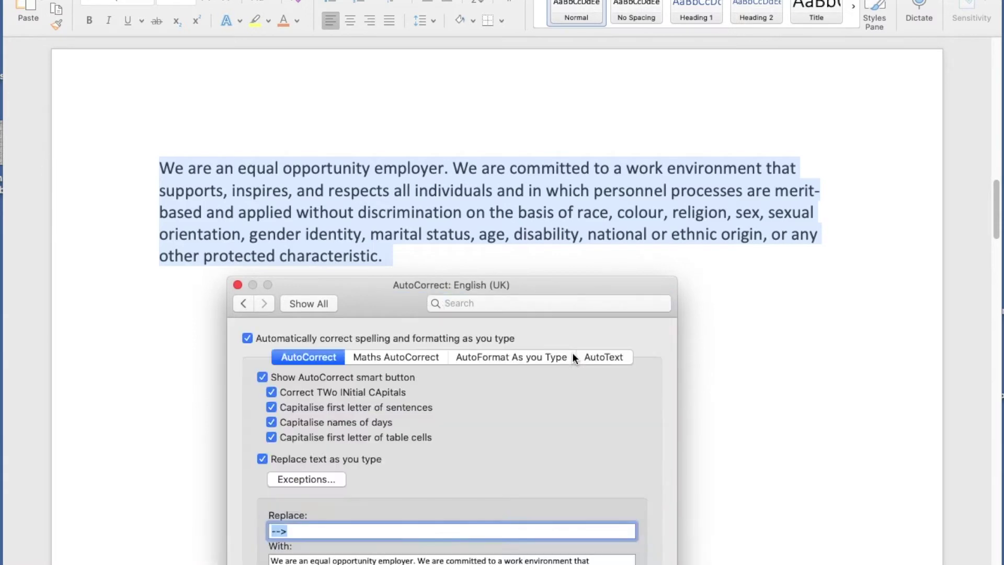
pyautogui.click(594, 357)
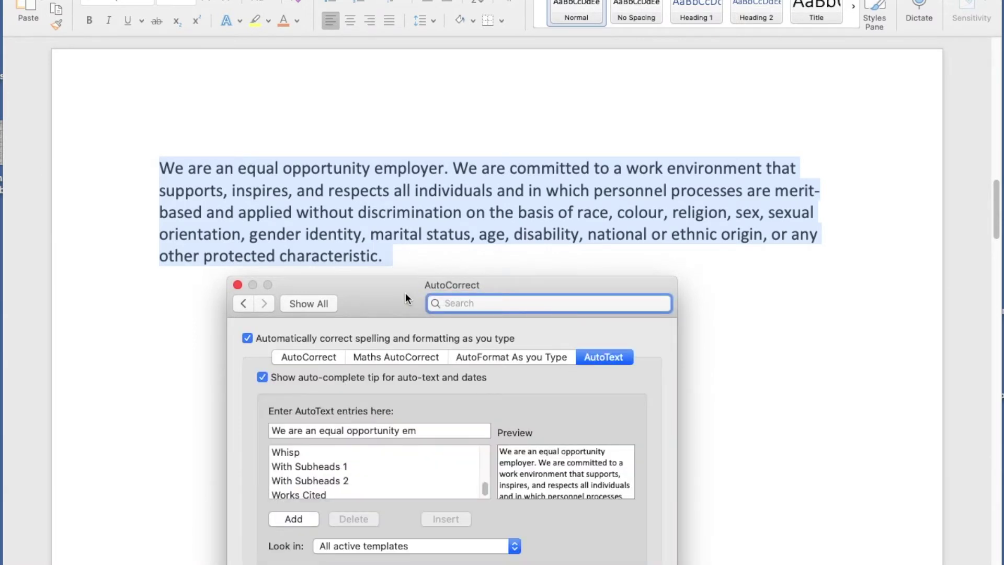
pyautogui.moveTo(406, 293); pyautogui.dragTo(442, 83)
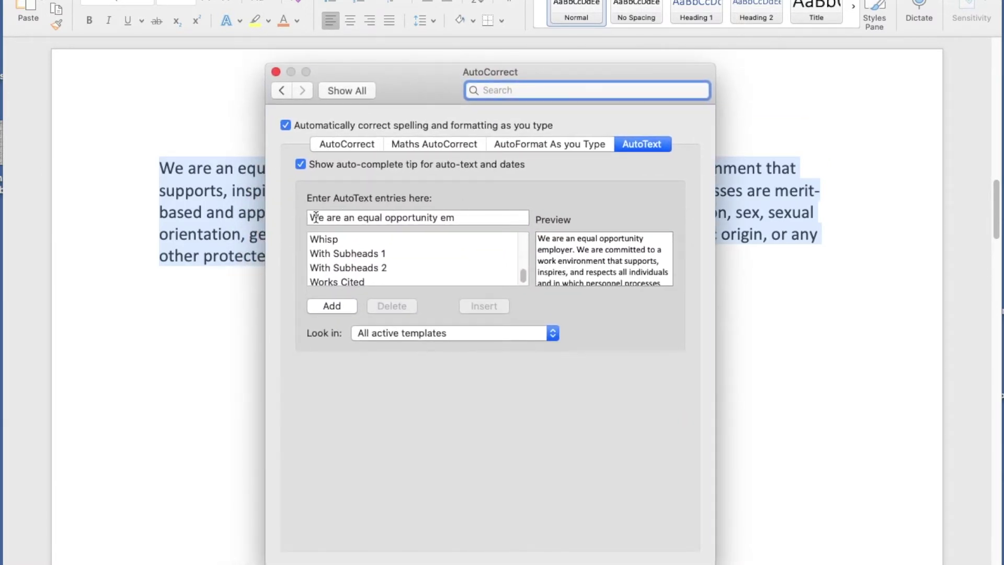
pyautogui.click(468, 220)
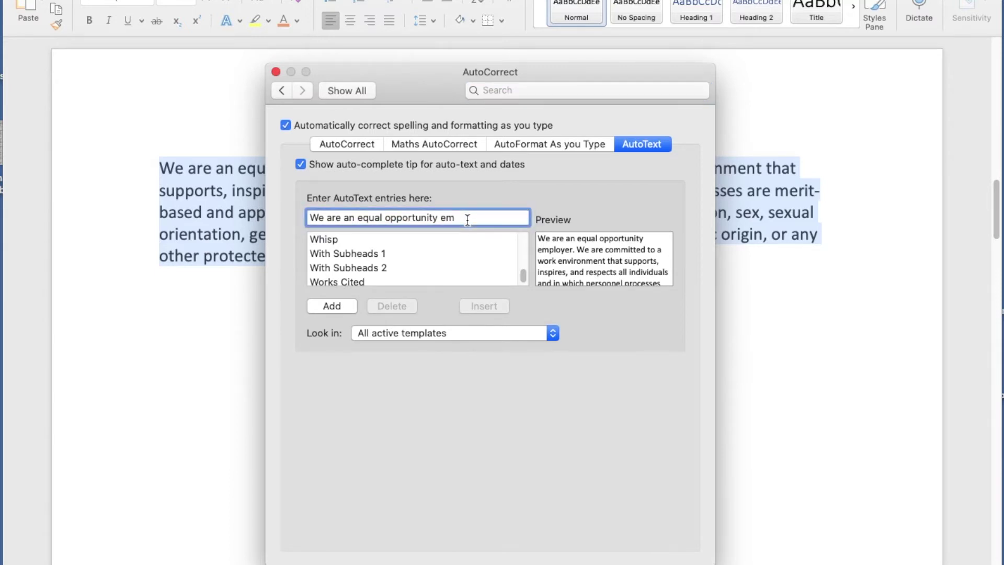
pyautogui.press('BackSpace')
pyautogui.press('BackSpace')
pyautogui.press('BackSpace')
pyautogui.press('BackSpace')
pyautogui.press('BackSpace')
pyautogui.press('BackSpace')
pyautogui.press('BackSpace')
pyautogui.press('BackSpace')
pyautogui.press('BackSpace')
pyautogui.press('BackSpace')
pyautogui.press('BackSpace')
pyautogui.press('BackSpace')
pyautogui.press('BackSpace')
pyautogui.press('BackSpace')
pyautogui.press('BackSpace')
pyautogui.press('BackSpace')
pyautogui.press('BackSpace')
pyautogui.press('BackSpace')
pyautogui.press('BackSpace')
pyautogui.press('BackSpace')
pyautogui.press('BackSpace')
pyautogui.press('BackSpace')
pyautogui.press('BackSpace')
pyautogui.press('BackSpace')
pyautogui.press('BackSpace')
pyautogui.press('BackSpace')
pyautogui.press('BackSpace')
pyautogui.press('BackSpace')
pyautogui.press('BackSpace')
pyautogui.press('BackSpace')
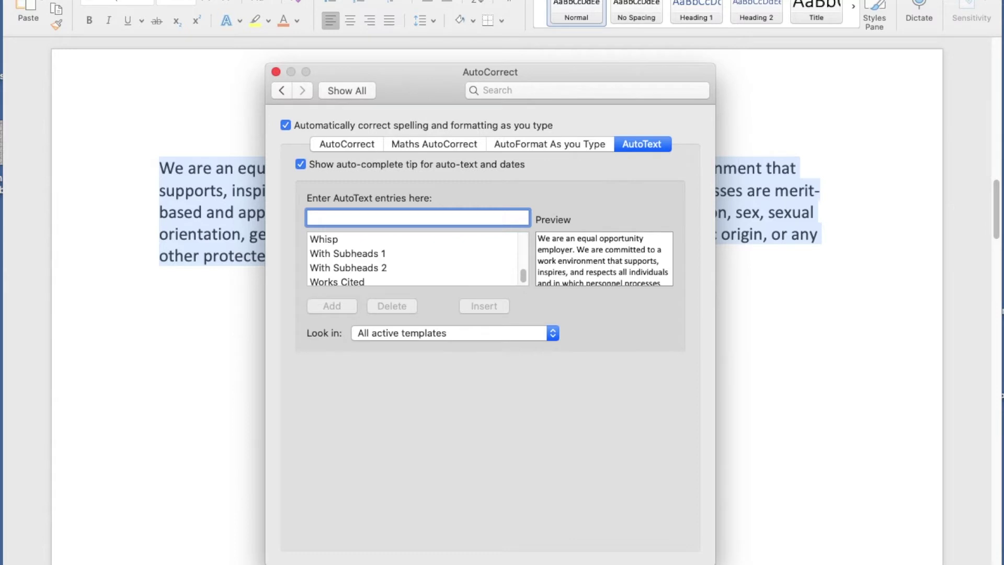
pyautogui.write('equ')
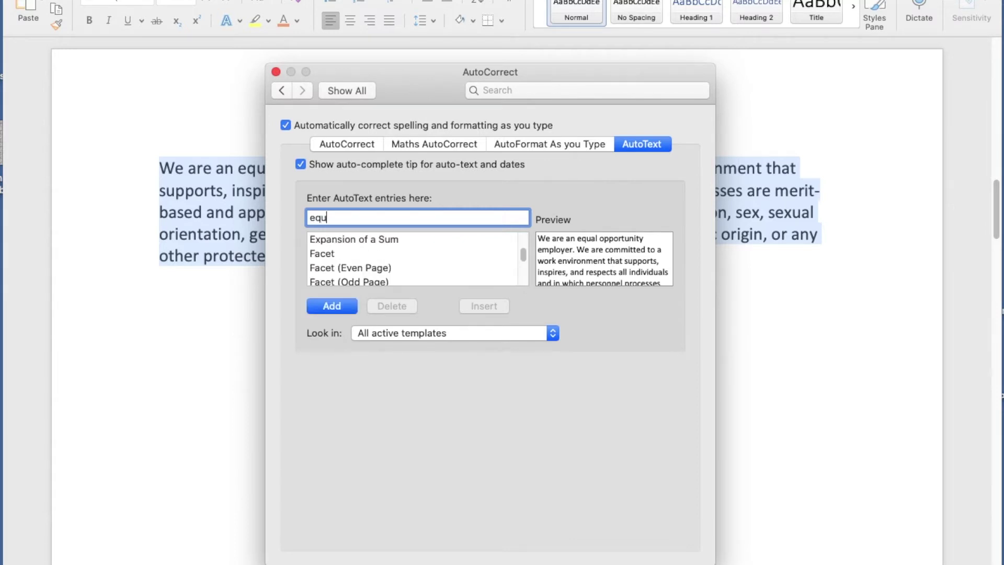
pyautogui.write('al')
pyautogui.press('BackSpace')
pyautogui.press('BackSpace')
pyautogui.press('BackSpace')
pyautogui.write('ual')
# Add the 'equal' AutoText entry and insert the paragraph twice more by typing 'equa' on new lines.
pyautogui.click(327, 307)
pyautogui.click(406, 274)
pyautogui.press('Return')
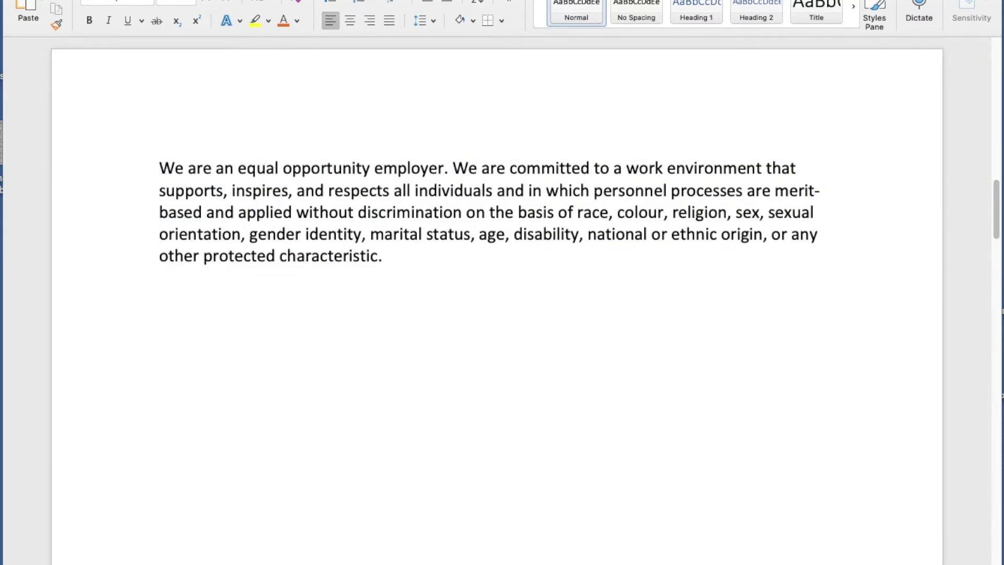
pyautogui.write('equa')
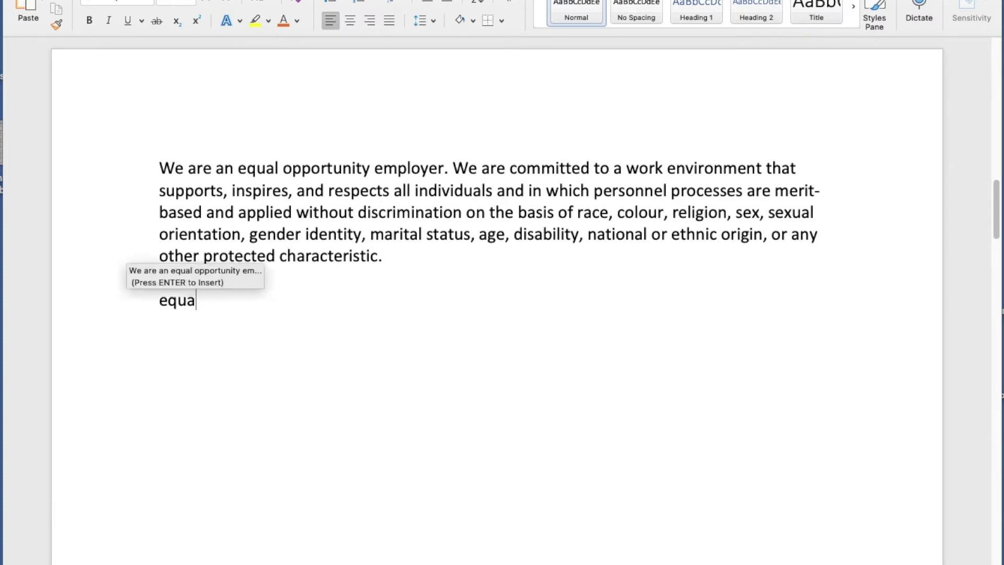
pyautogui.press('Return')
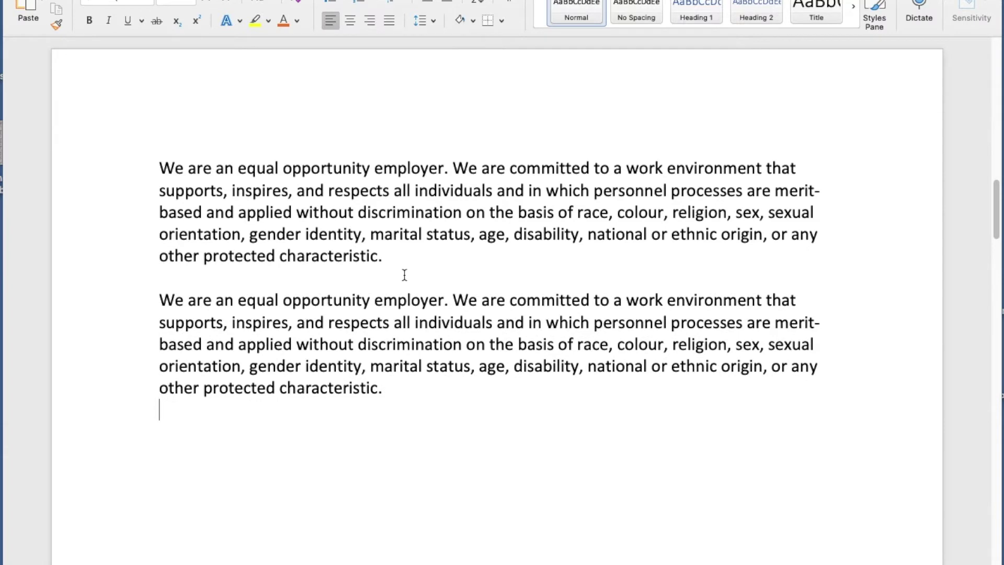
pyautogui.press('Return')
pyautogui.write('equa')
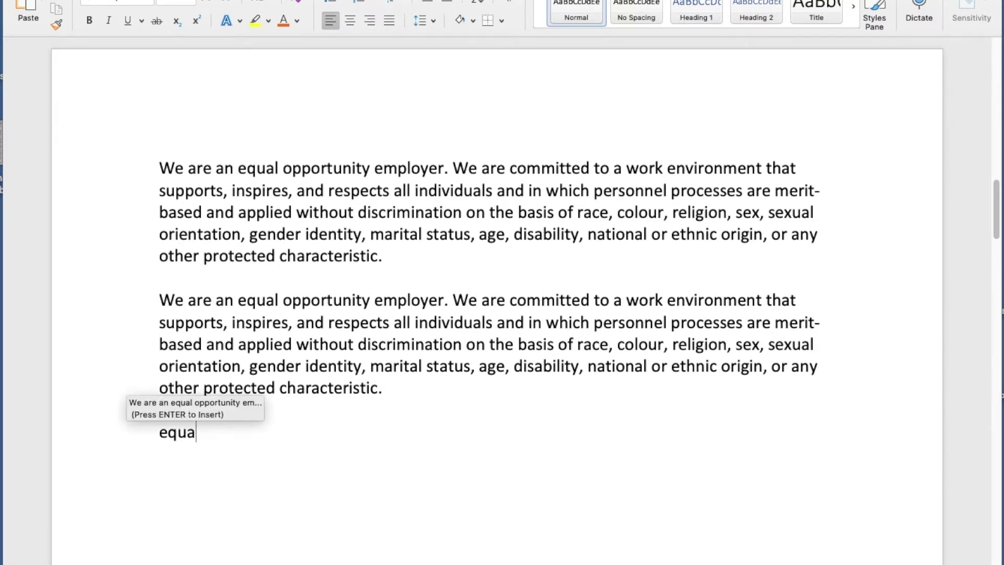
pyautogui.press('Return')
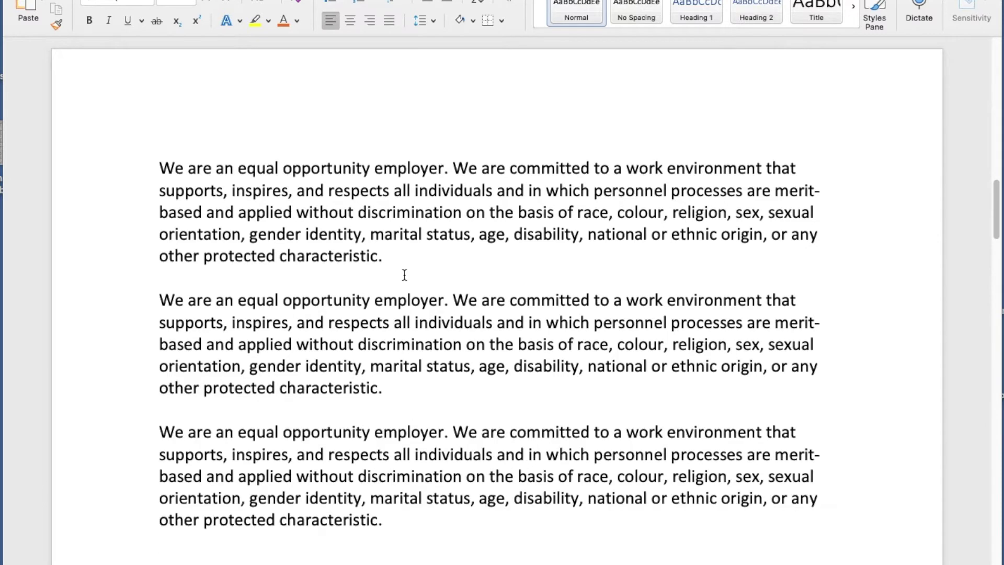
# Scroll down and select the Intellectual Property Rights paragraph.
pyautogui.scroll(-4, 376, 307)
pyautogui.scroll(-3, 376, 307)
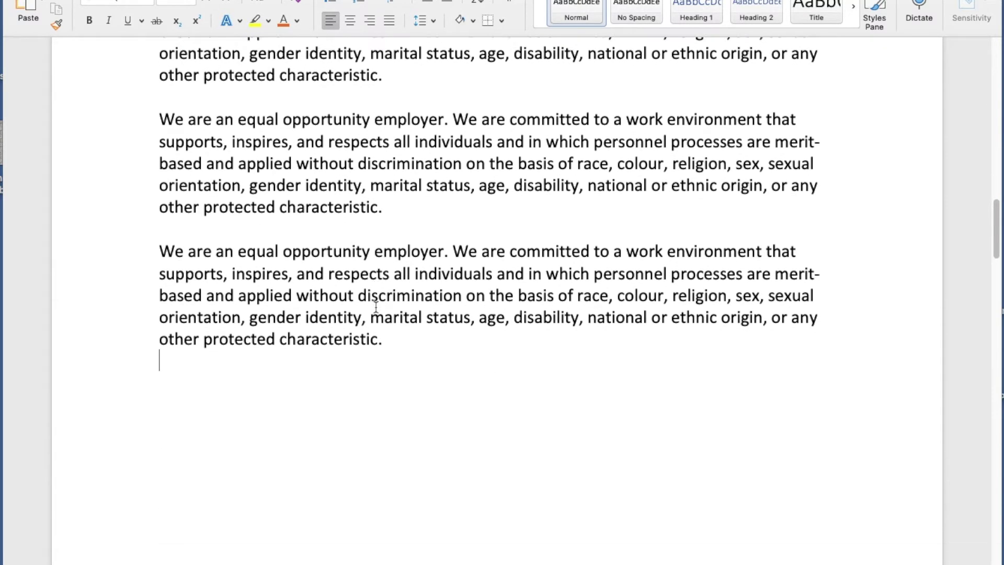
pyautogui.scroll(-9, 376, 307)
pyautogui.scroll(-15, 375, 307)
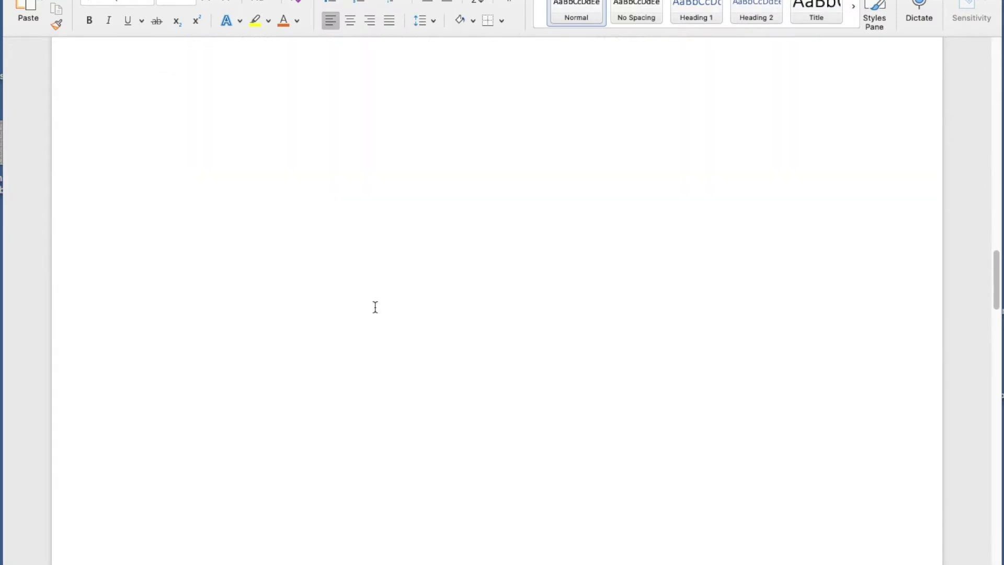
pyautogui.scroll(-2, 375, 305)
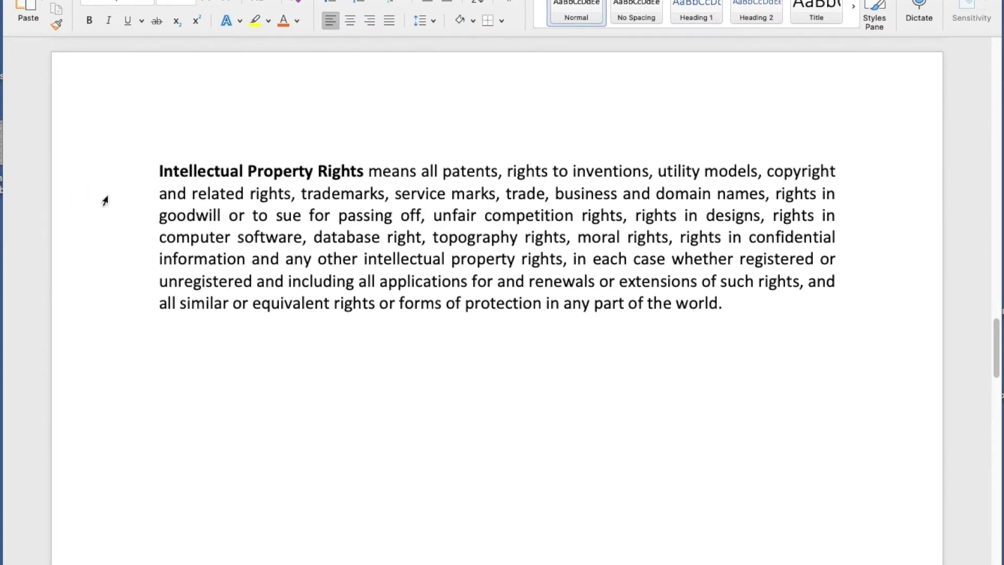
pyautogui.moveTo(111, 172); pyautogui.dragTo(114, 301)
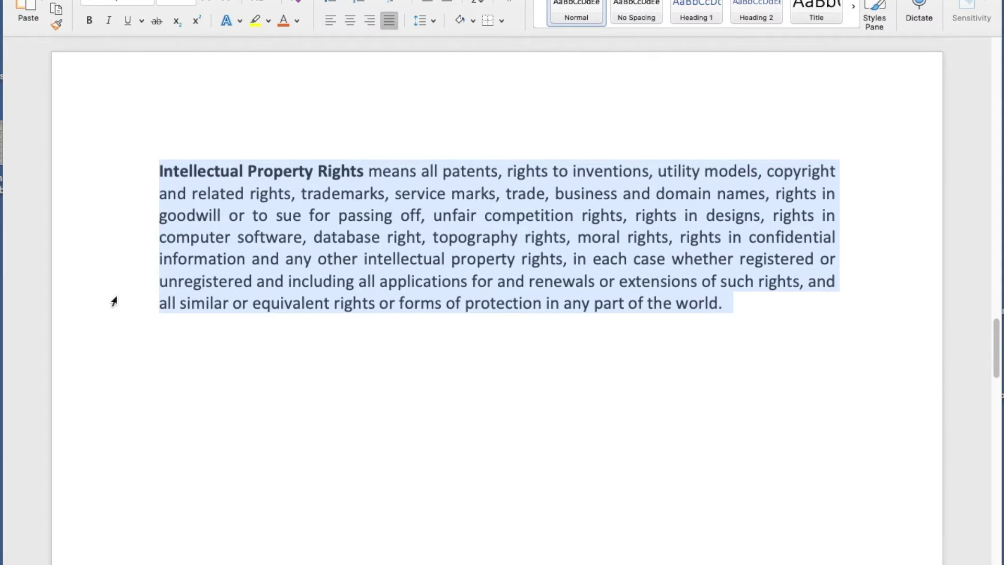
# Save the selection as AutoText entry 'rights' via Alt+F3, then type 'righ' on a new line below.
pyautogui.hotkey('alt', 'F3')
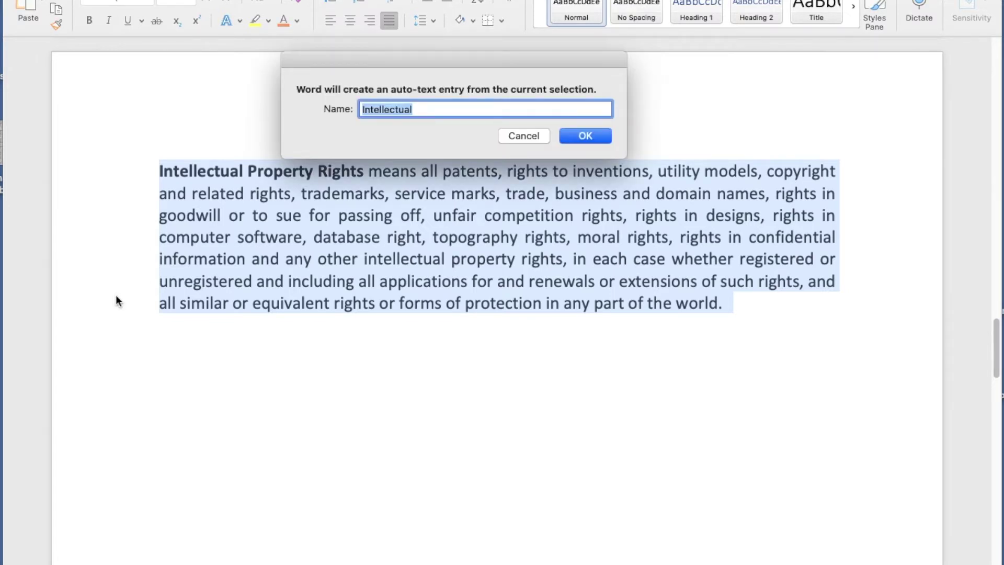
pyautogui.write('rights')
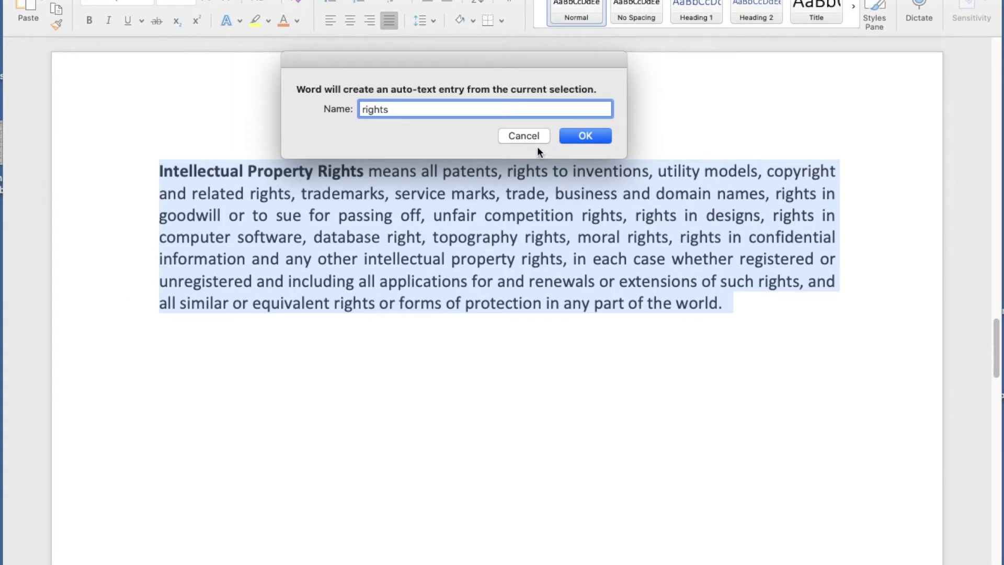
pyautogui.click(567, 134)
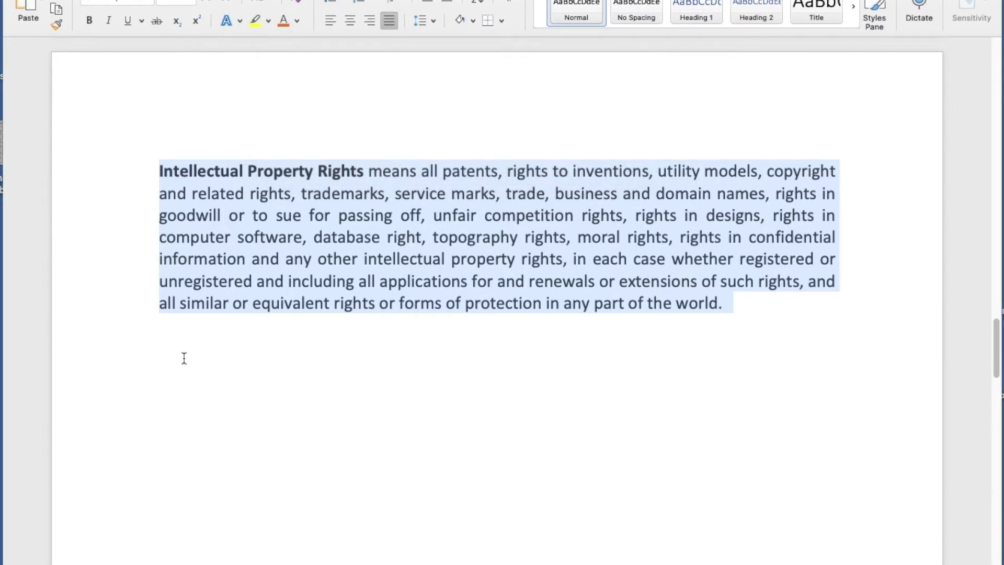
pyautogui.click(189, 356)
pyautogui.write('righ')
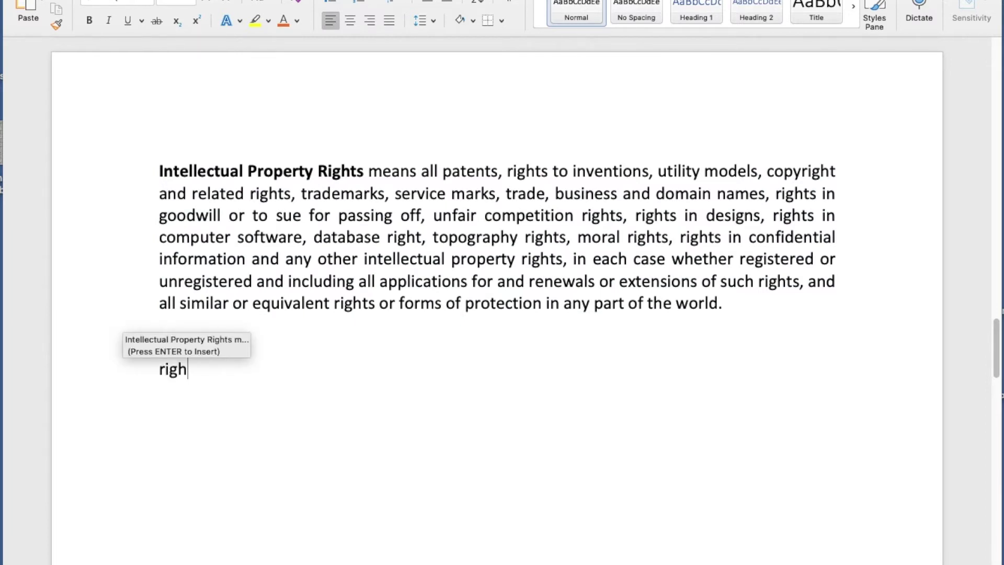
# Insert the Intellectual Property Rights AutoText twice more, leaving a stray 'Rights' line between them.
pyautogui.press('Return')
pyautogui.press('Return')
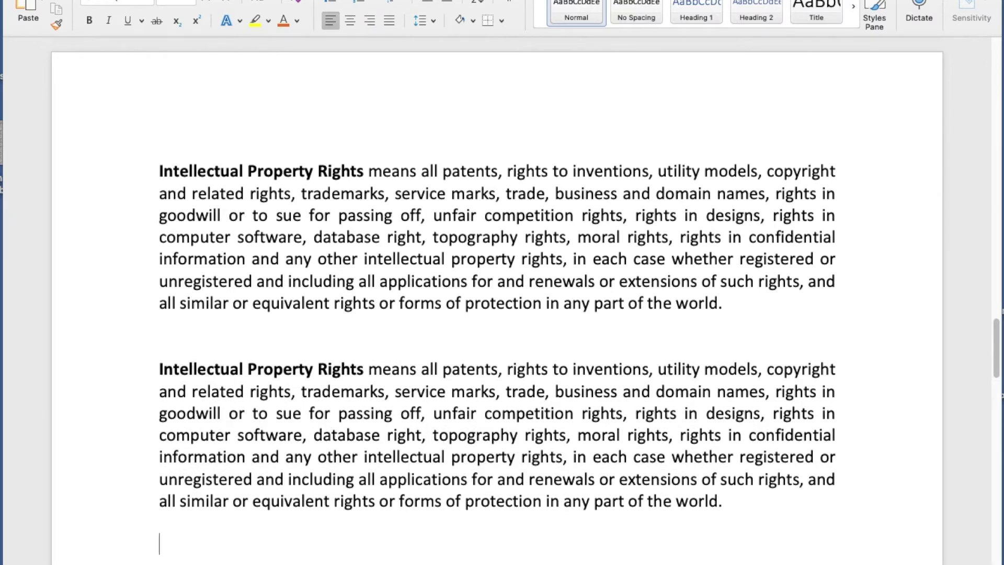
pyautogui.scroll(-8, 210, 285)
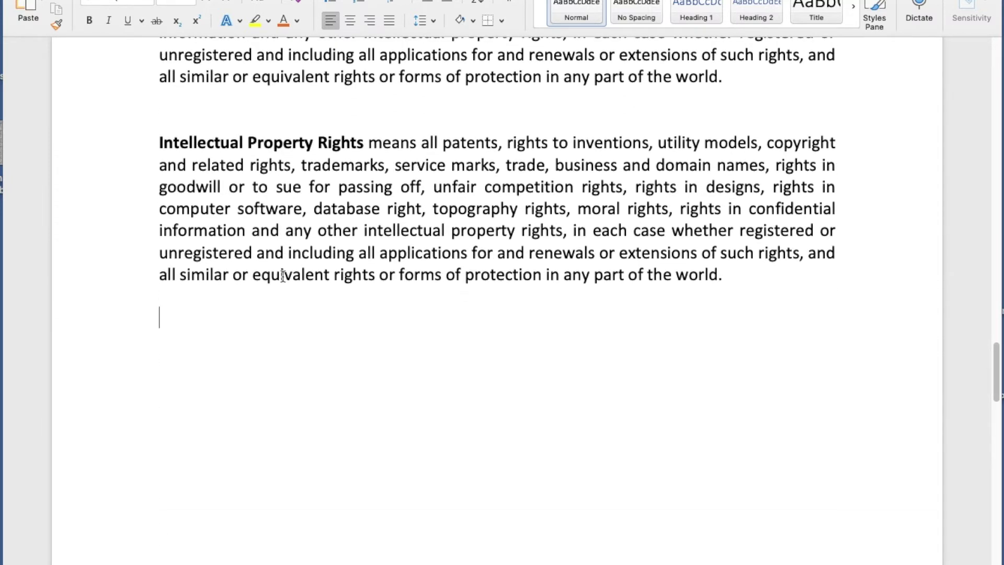
pyautogui.write('righ')
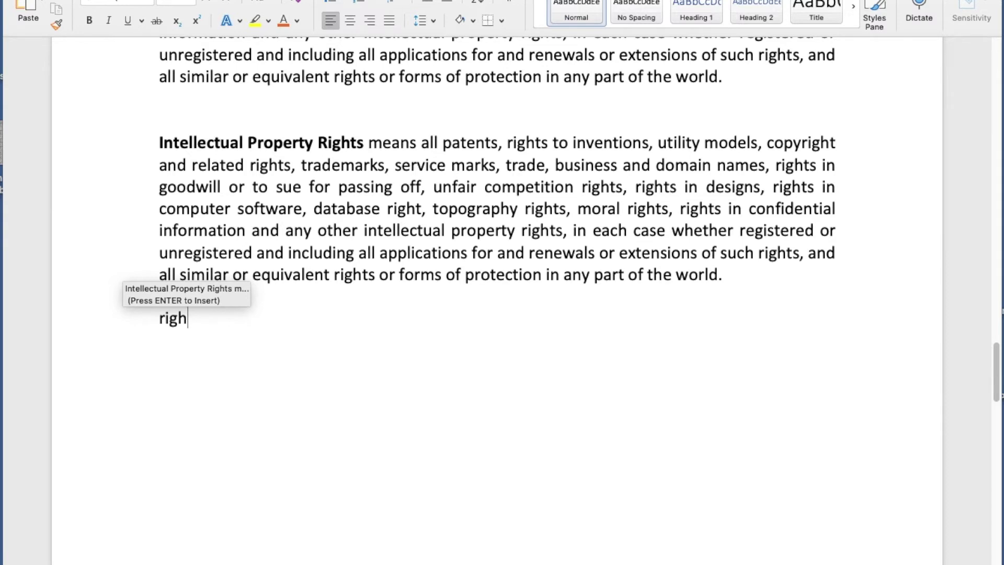
pyautogui.write('ts')
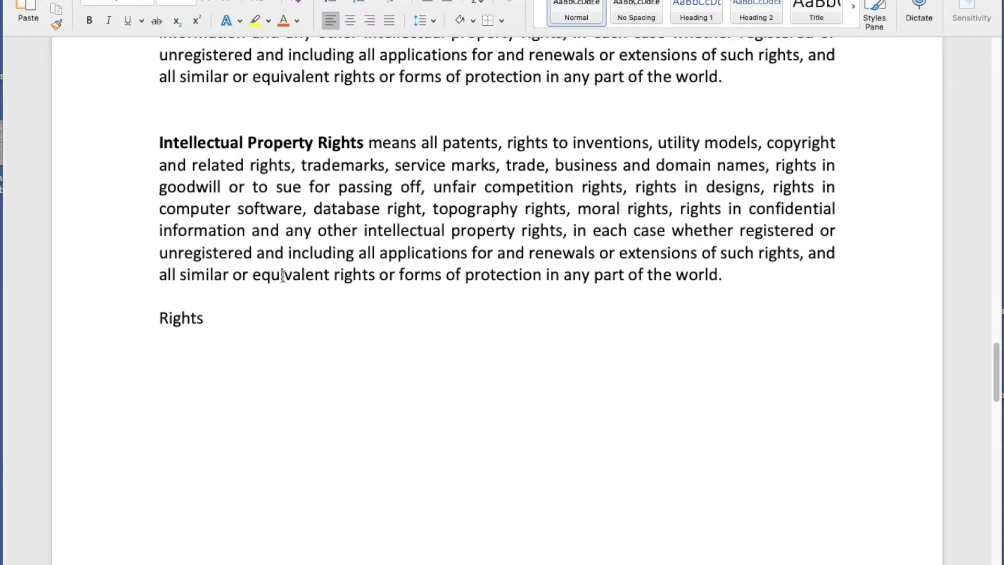
pyautogui.press('Return')
pyautogui.press('Return')
pyautogui.write('righ')
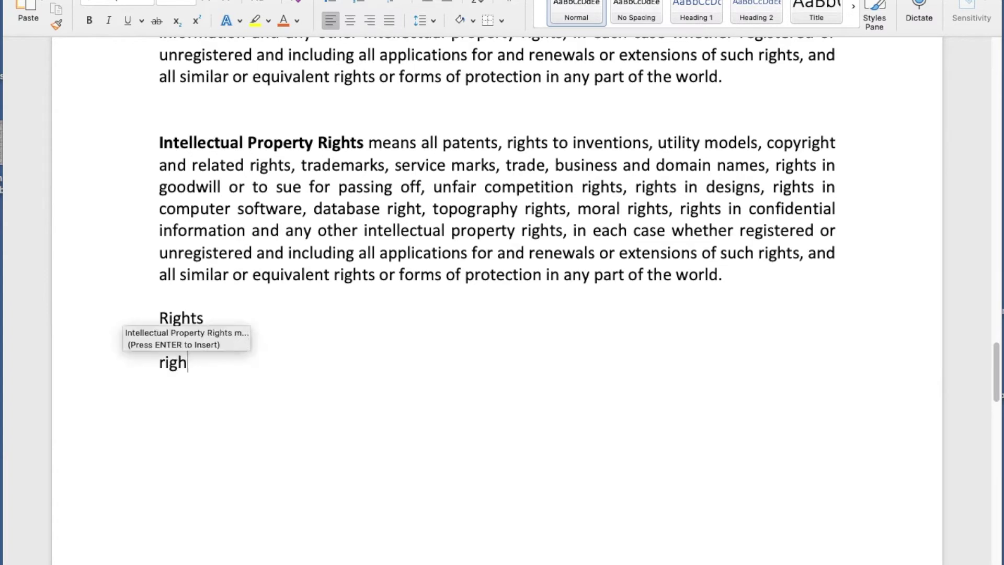
pyautogui.press('Return')
# Add a new paragraph below and insert the equal-opportunity AutoText entry with 'equa'.
pyautogui.hotkey('alt', 'F3')
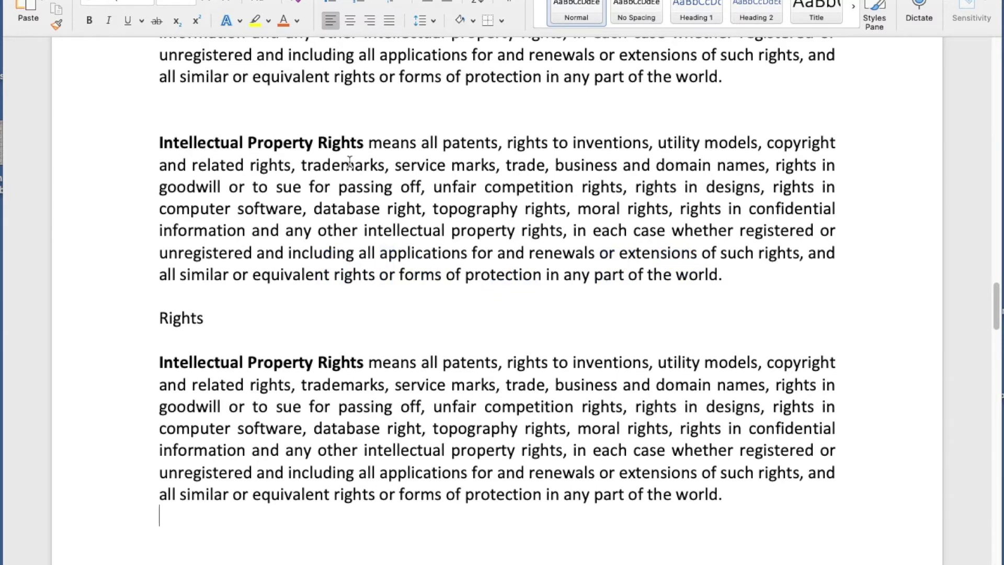
pyautogui.scroll(-2, 306, 147)
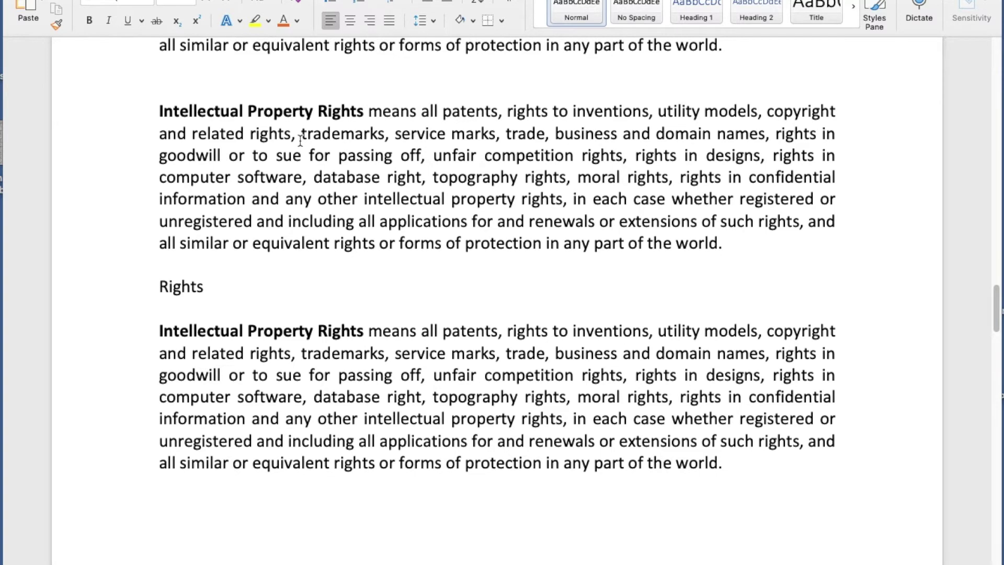
pyautogui.scroll(3, 300, 140)
pyautogui.scroll(5, 300, 140)
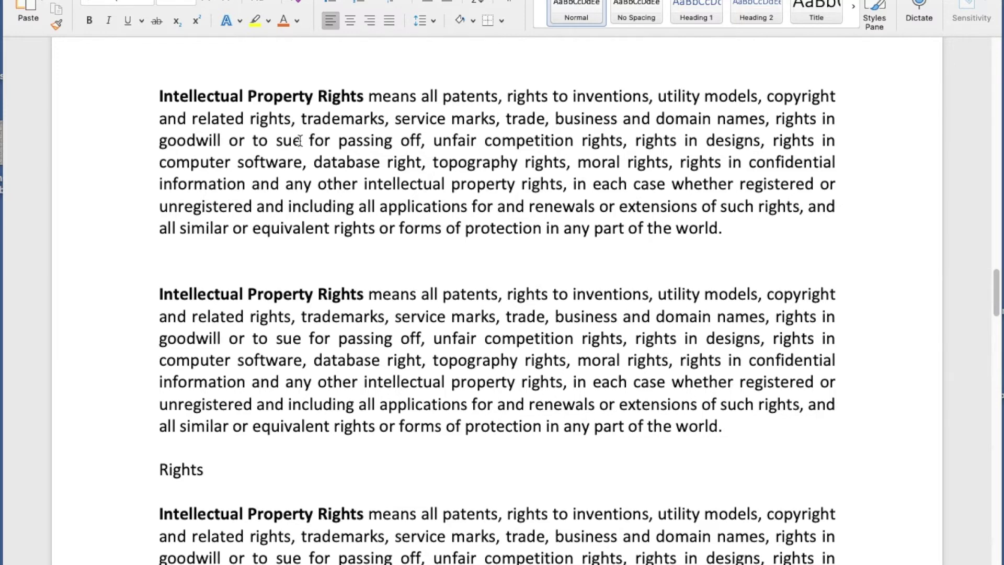
pyautogui.scroll(-6, 300, 140)
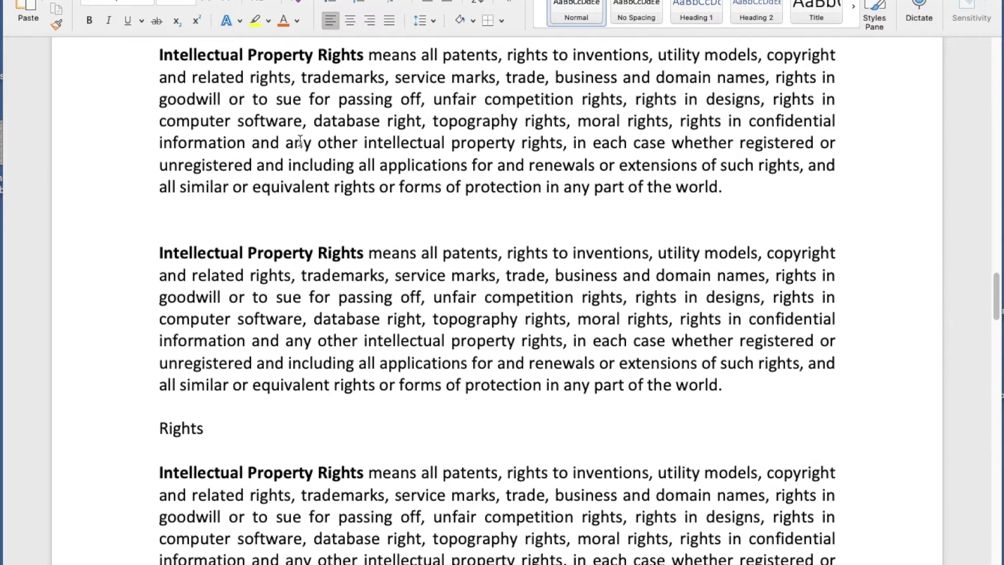
pyautogui.scroll(-8, 300, 141)
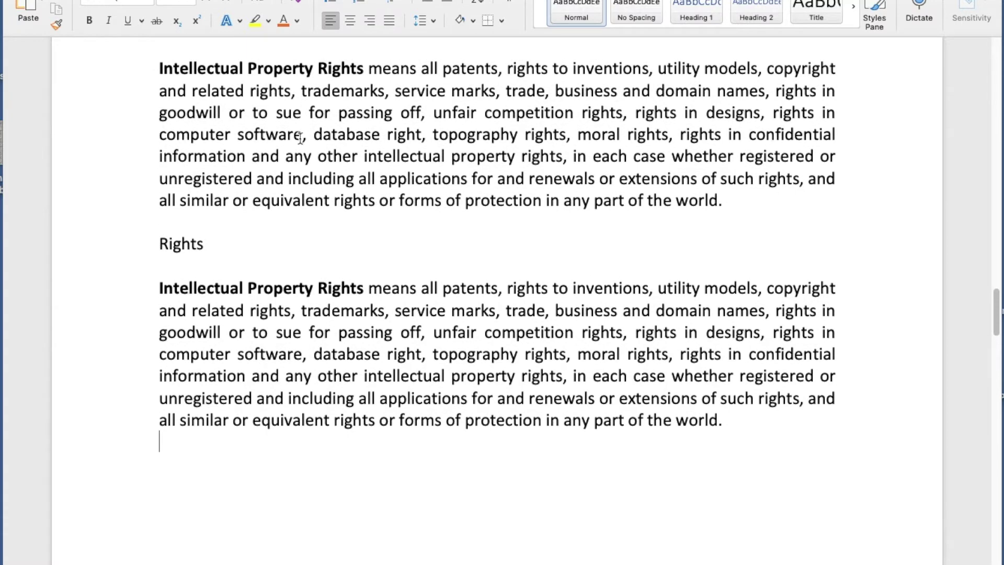
pyautogui.press('Return')
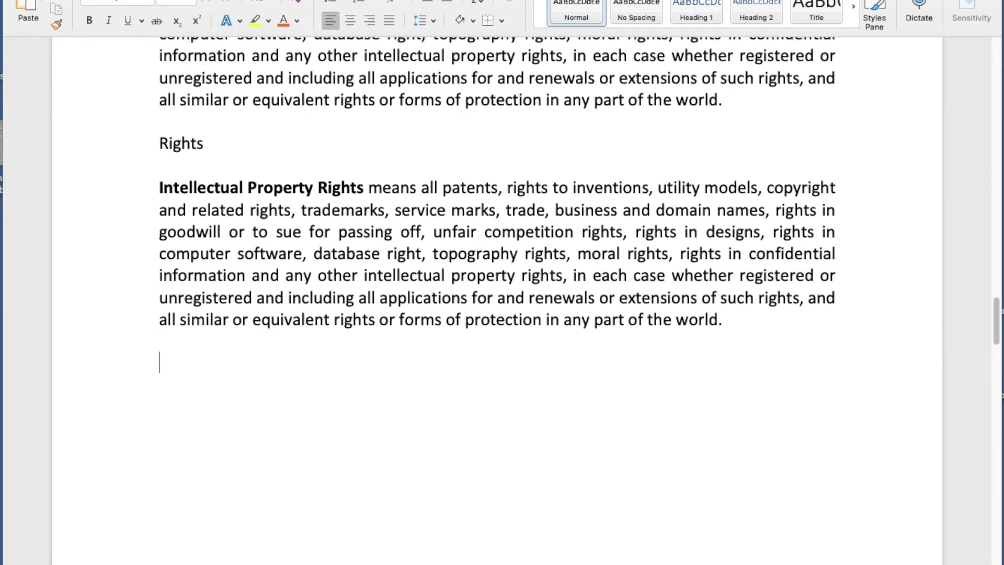
pyautogui.write('equa')
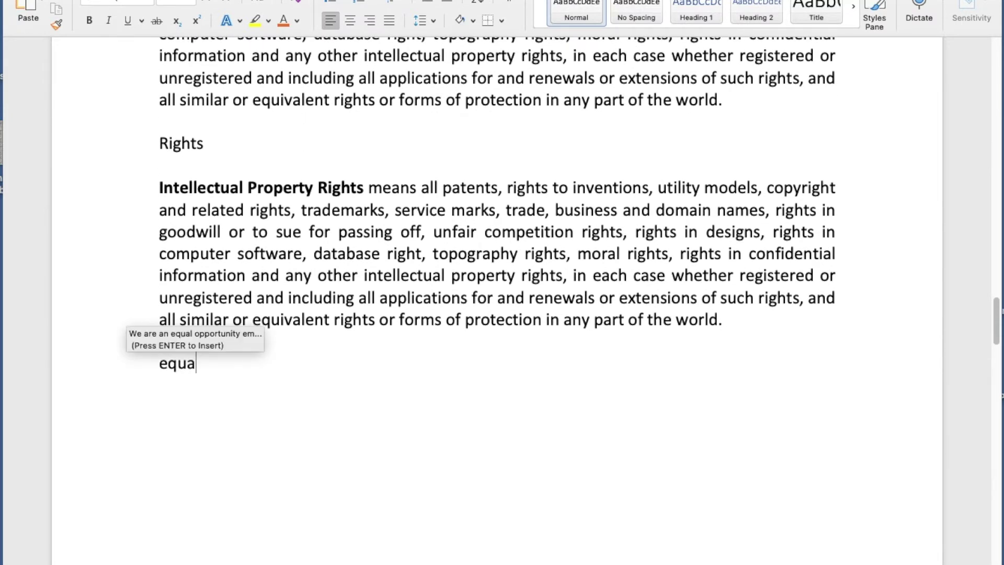
pyautogui.press('Return')
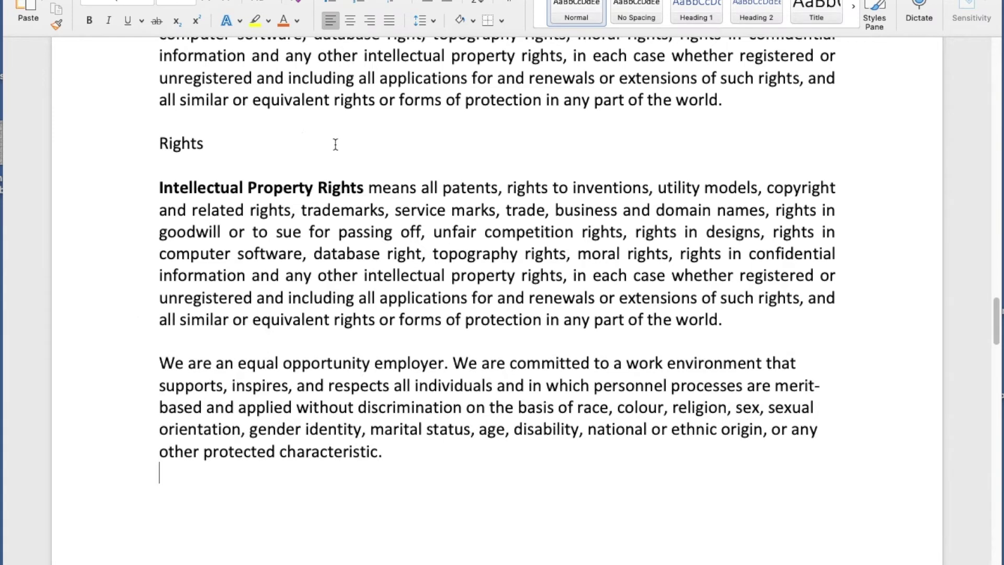
pyautogui.scroll(-2, 329, 207)
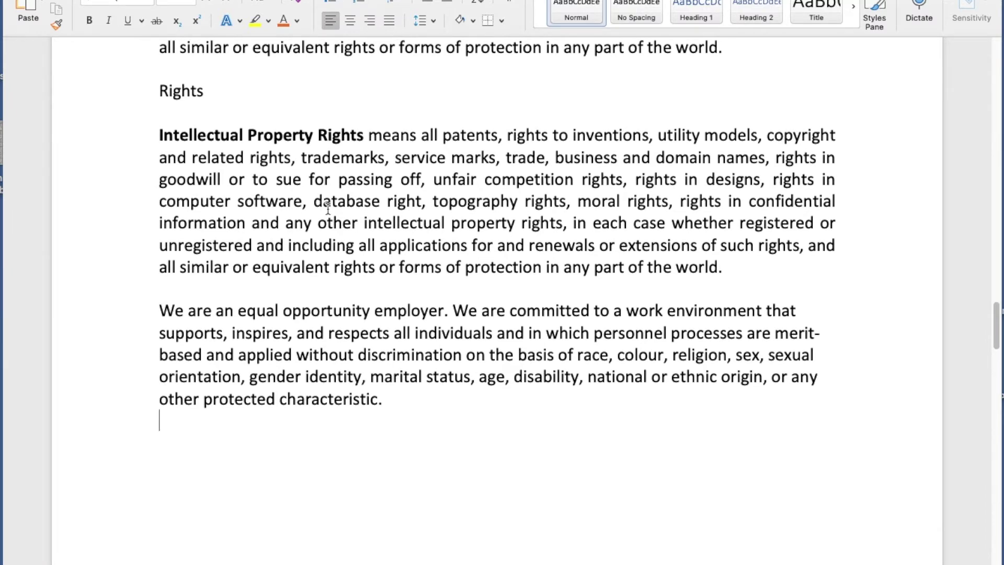
# Select the Globo International logo with its tagline and save it as AutoText entry 'globo'.
pyautogui.scroll(-5, 327, 207)
pyautogui.scroll(-10, 328, 207)
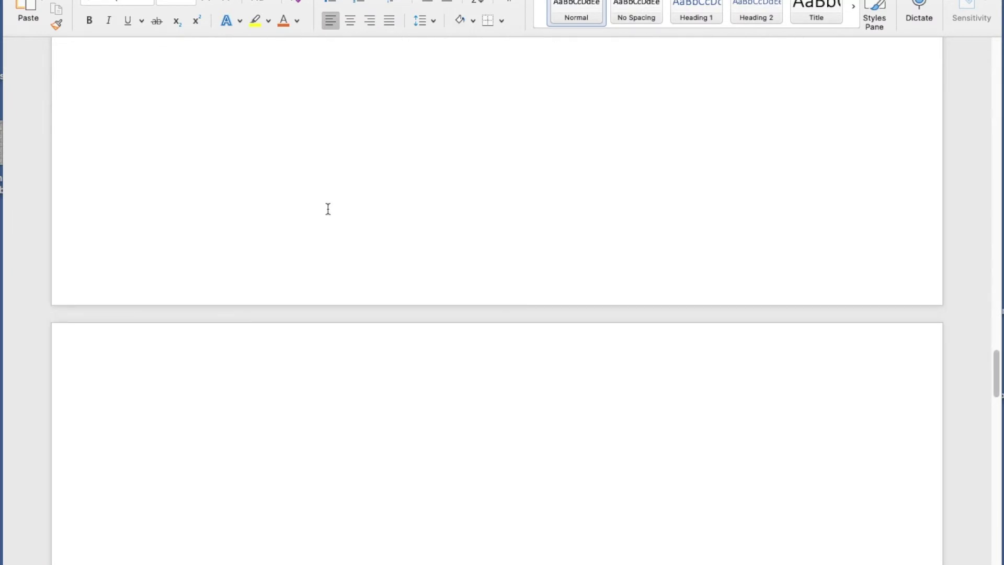
pyautogui.scroll(-10, 328, 209)
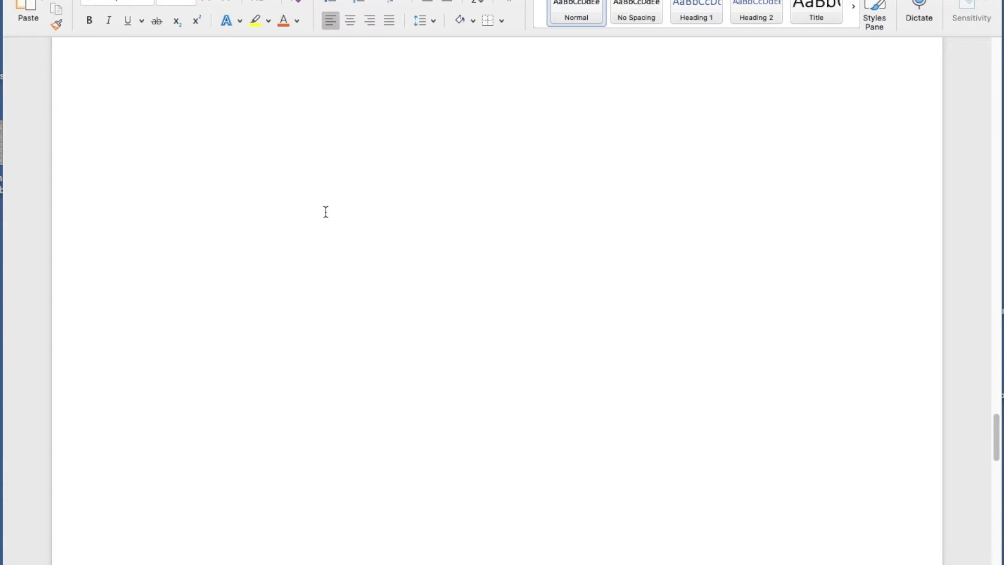
pyautogui.scroll(-7, 324, 218)
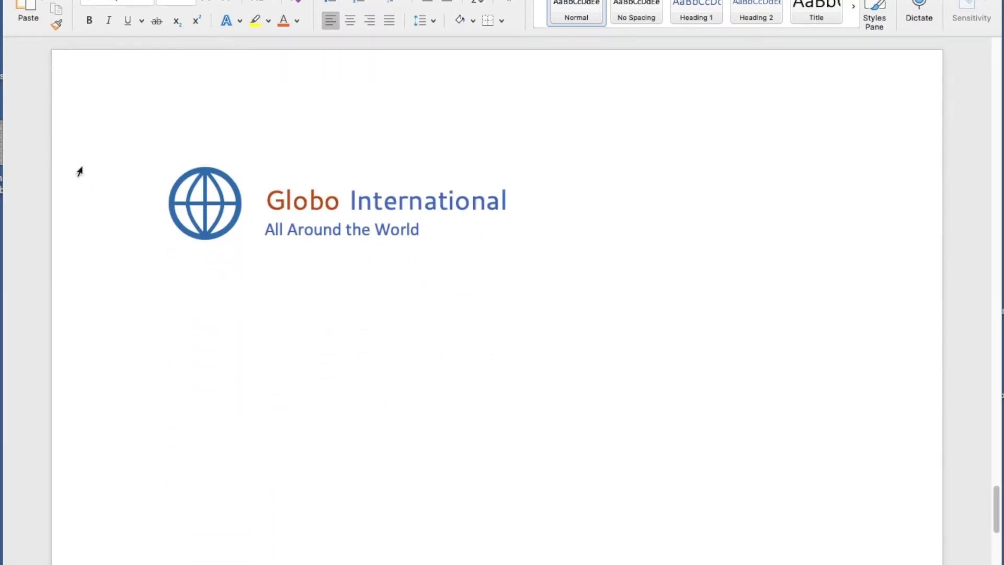
pyautogui.moveTo(85, 157); pyautogui.dragTo(105, 241)
pyautogui.click(103, 226)
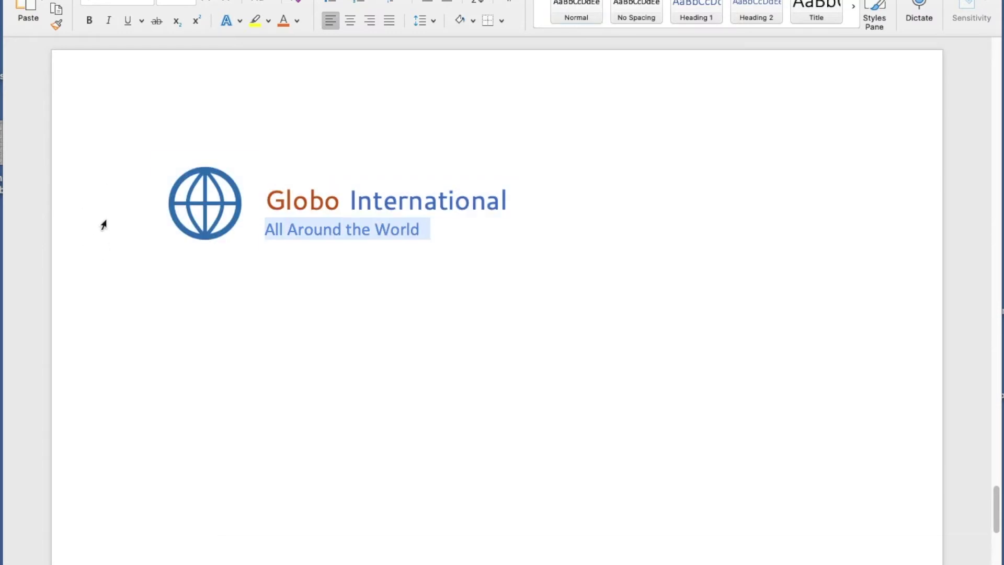
pyautogui.moveTo(81, 163); pyautogui.dragTo(100, 229)
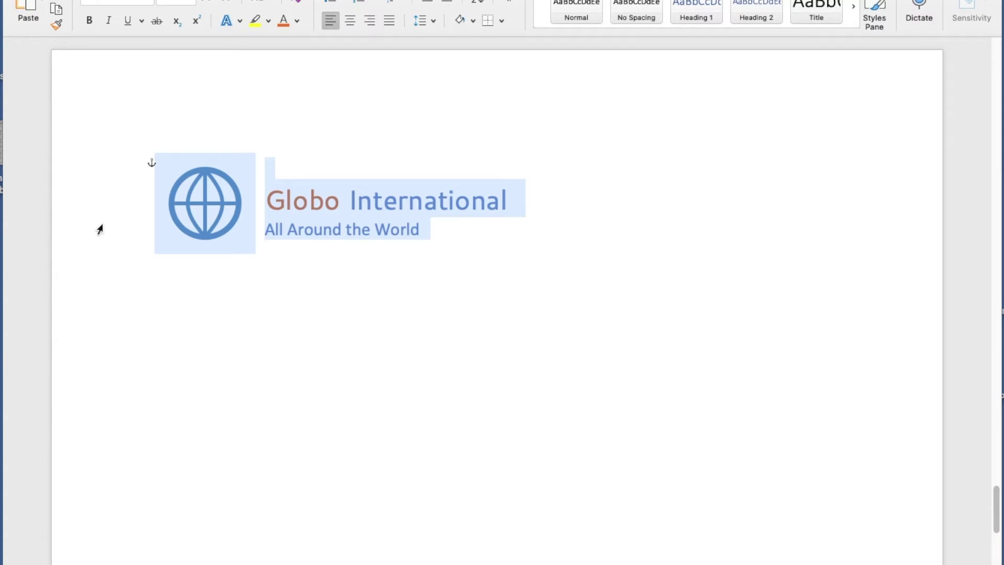
pyautogui.hotkey('alt', 'F3')
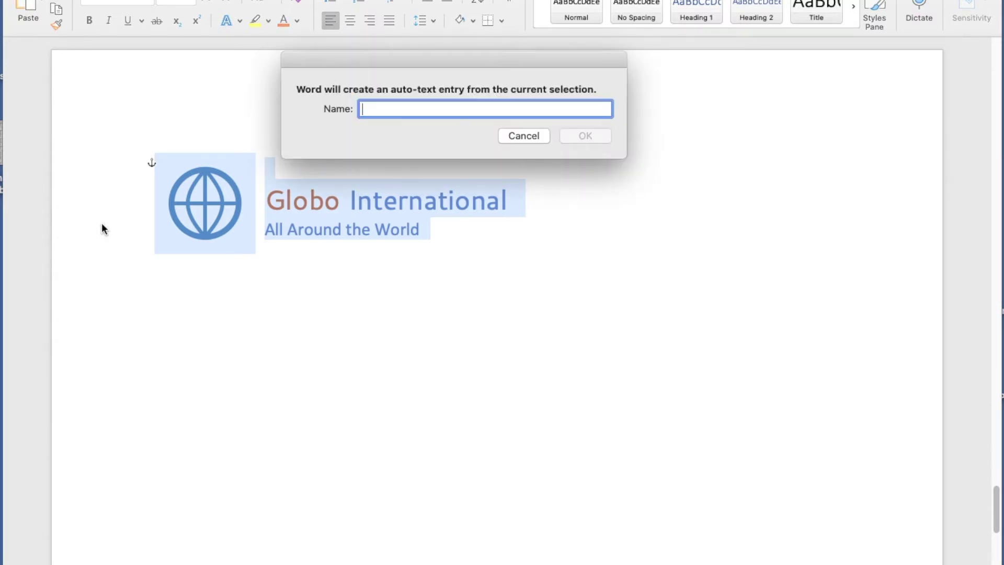
pyautogui.write('g')
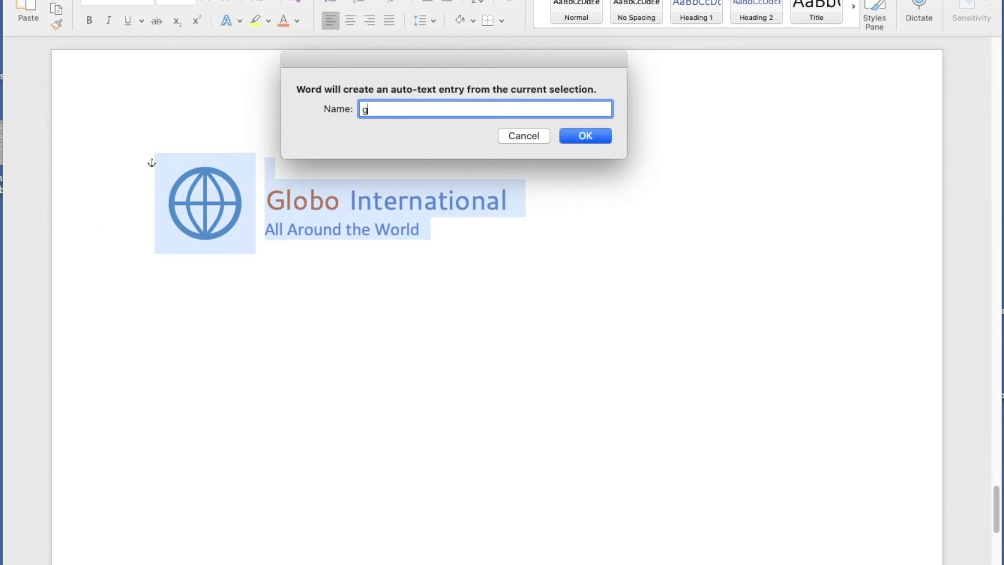
pyautogui.write('lobo')
pyautogui.click(576, 137)
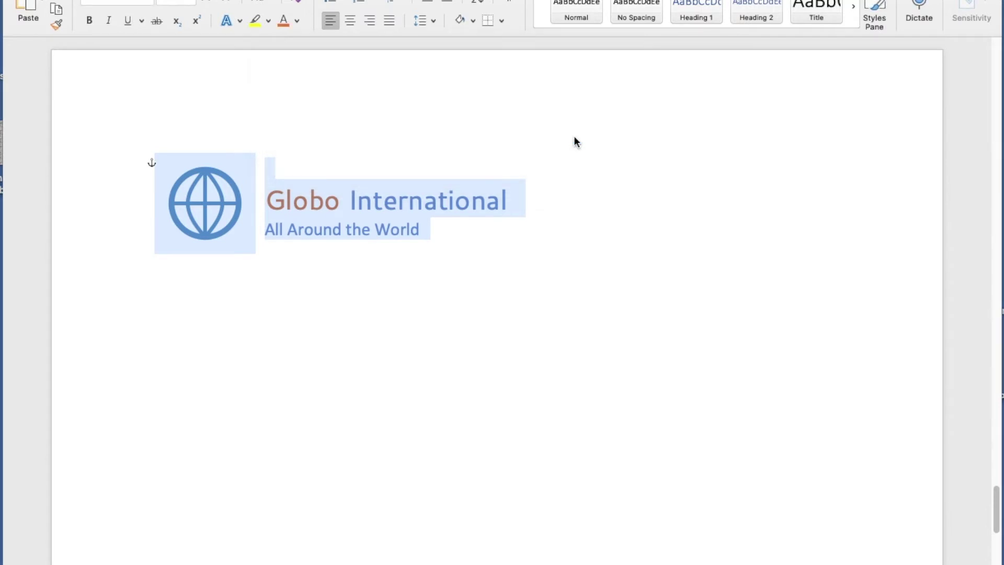
pyautogui.click(171, 328)
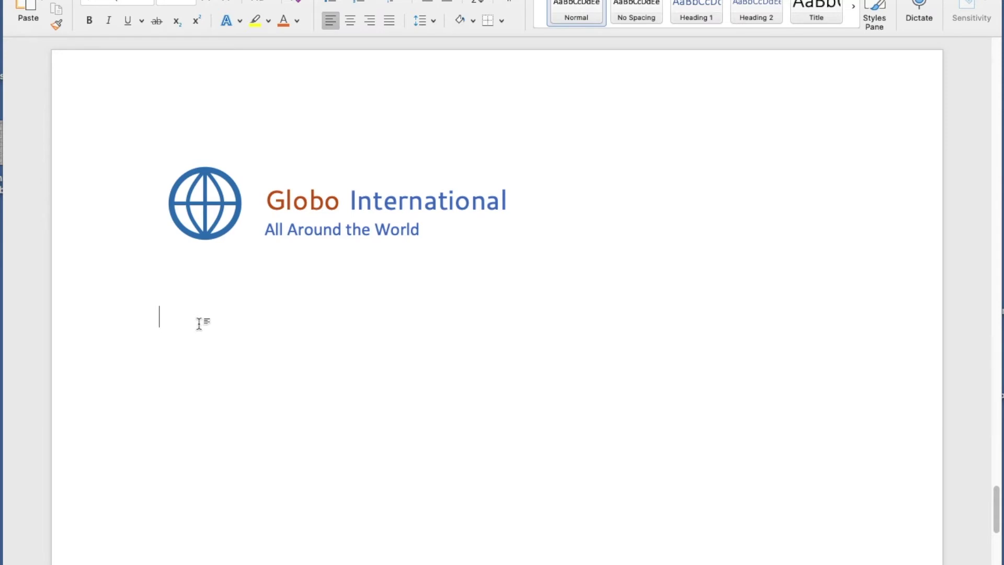
# Insert the 'globo' AutoText twice, stacking two more Globo International logo blocks below the original.
pyautogui.write('glob')
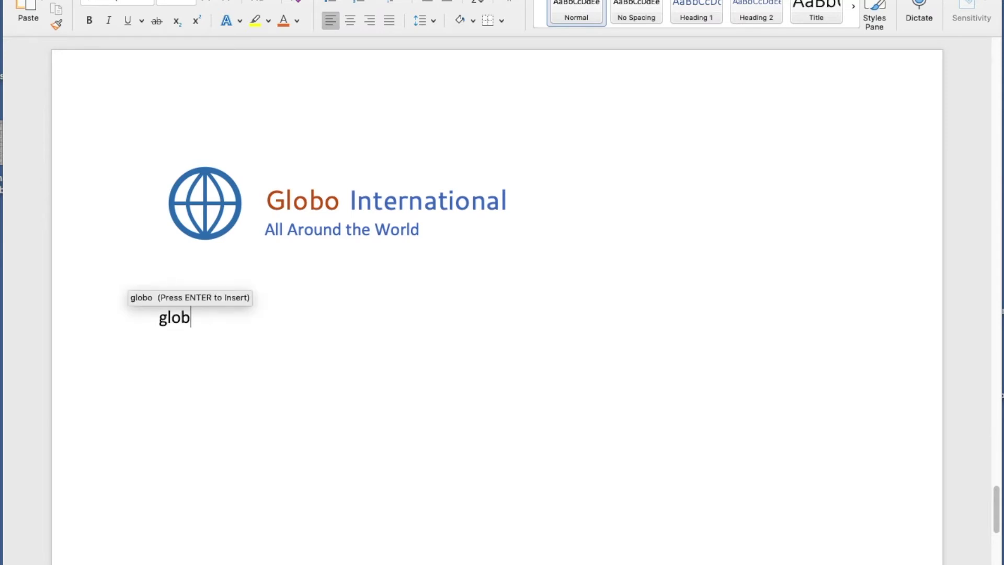
pyautogui.press('Return')
pyautogui.press('Return')
pyautogui.press('Return')
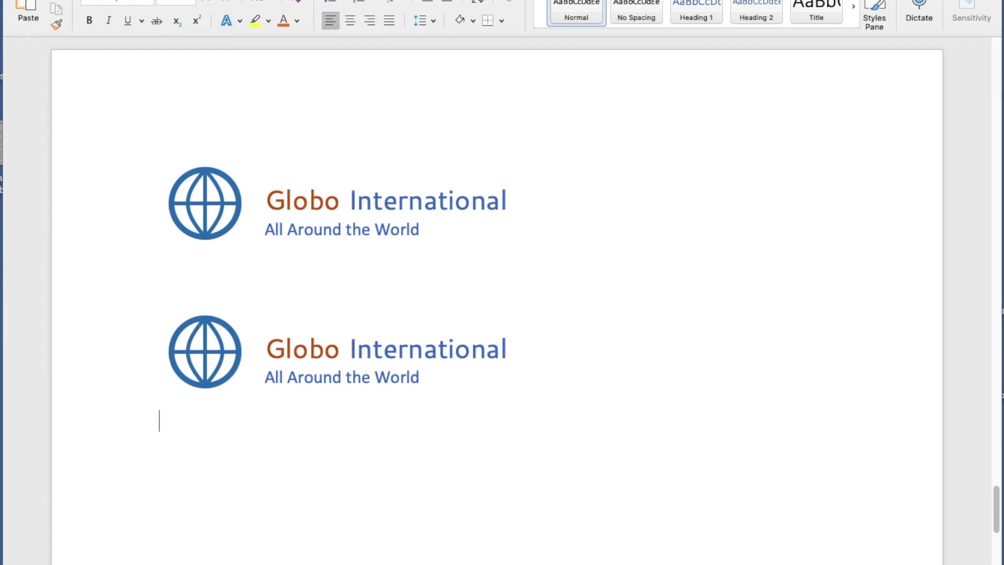
pyautogui.write('globo')
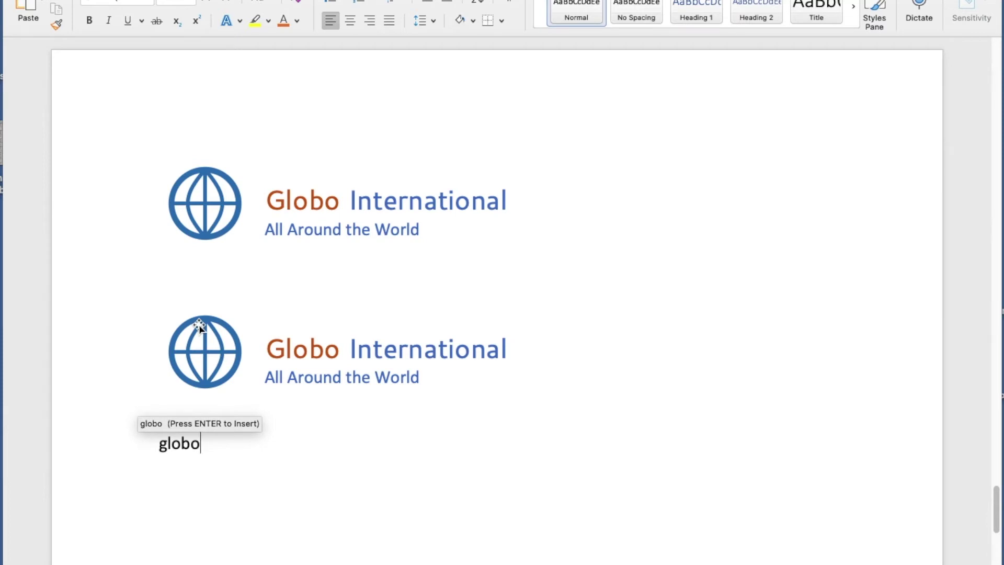
pyautogui.press('Return')
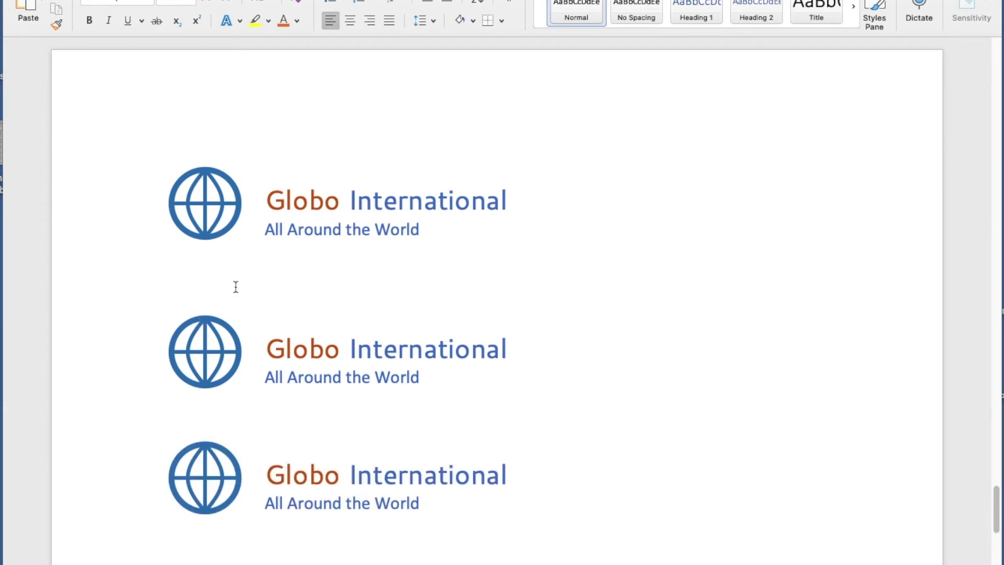
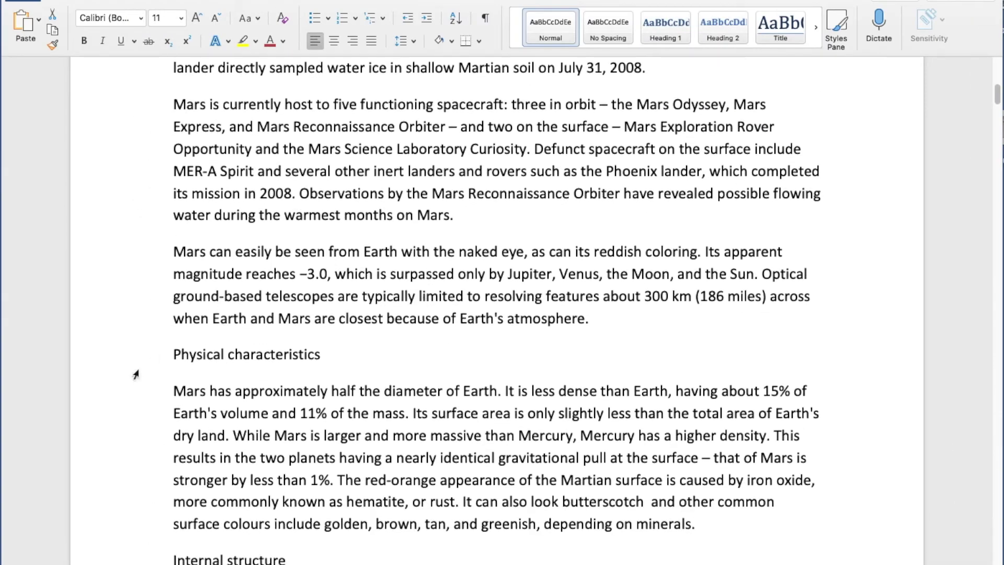
pyautogui.click(137, 370)
pyautogui.scroll(-3, 217, 376)
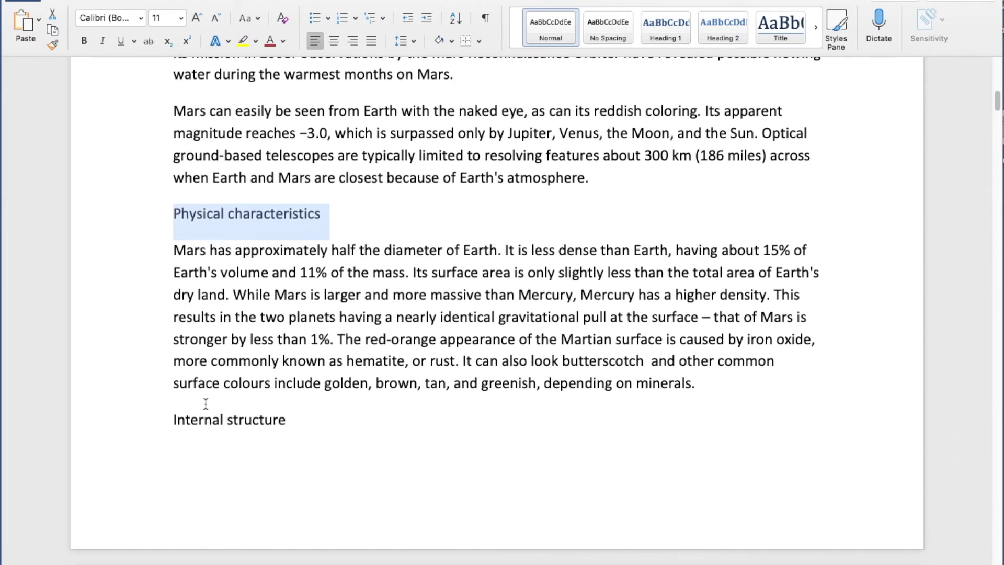
pyautogui.click(152, 425)
pyautogui.scroll(-5, 403, 336)
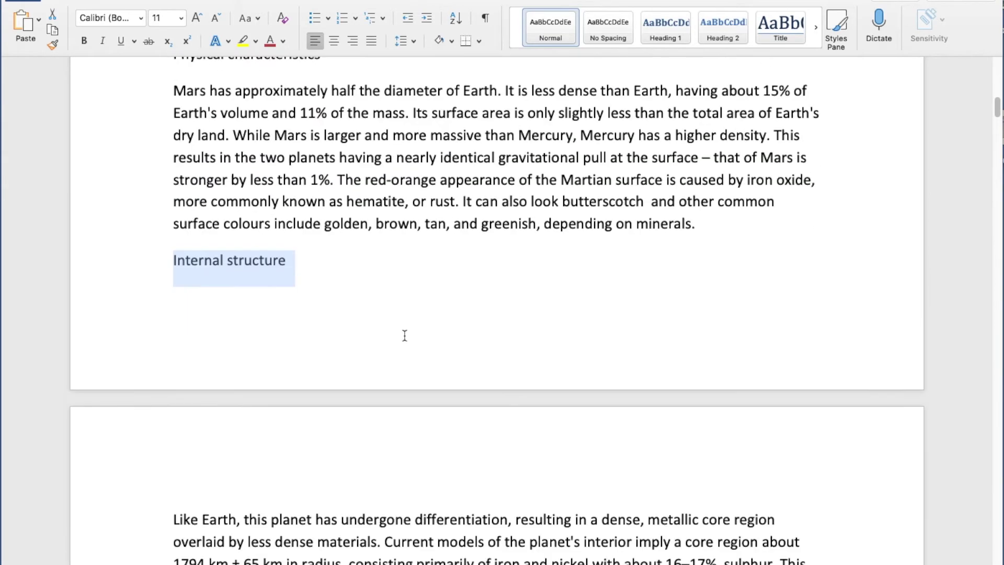
pyautogui.scroll(-9, 405, 335)
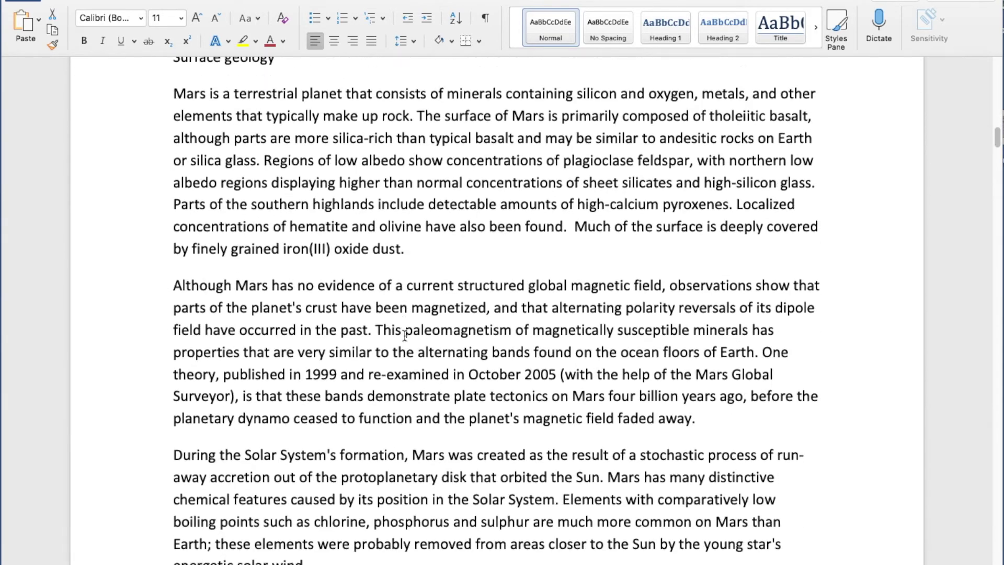
pyautogui.scroll(12, 404, 336)
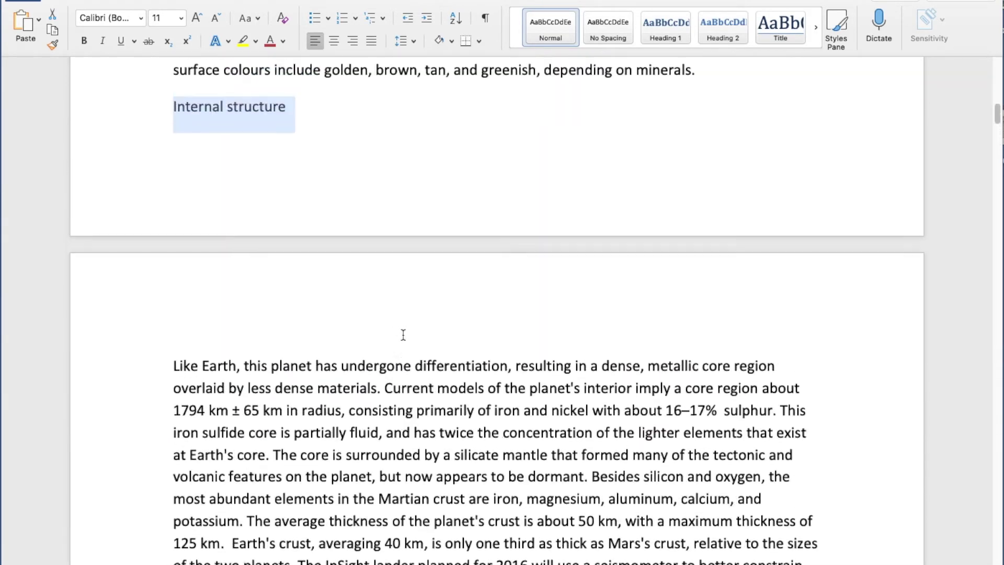
pyautogui.scroll(15, 403, 336)
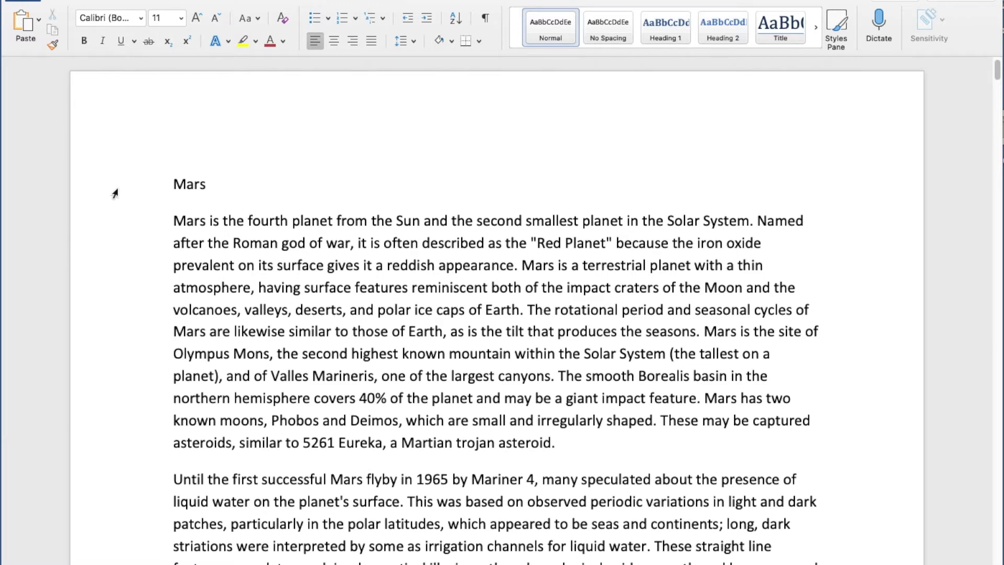
pyautogui.click(115, 194)
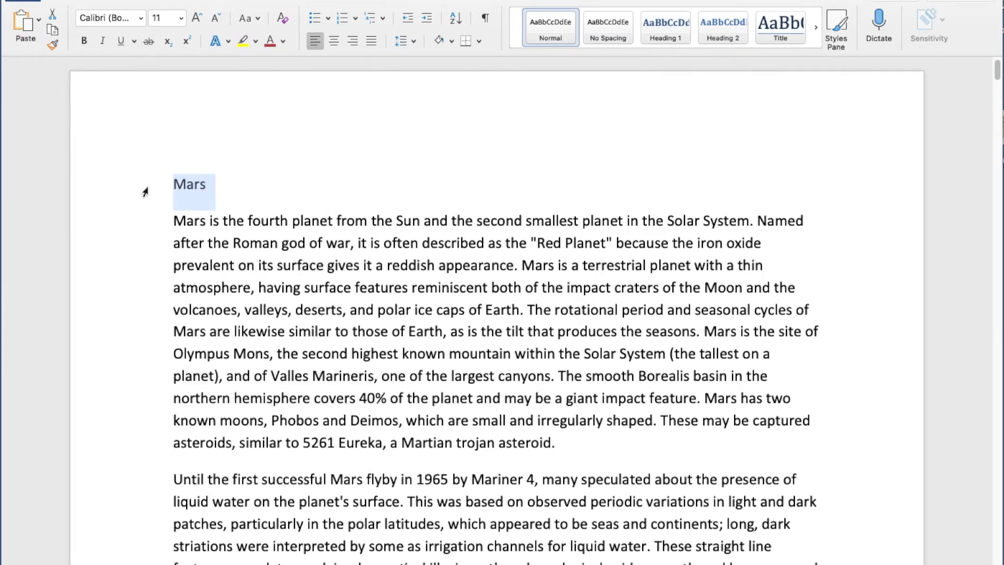
pyautogui.click(199, 186)
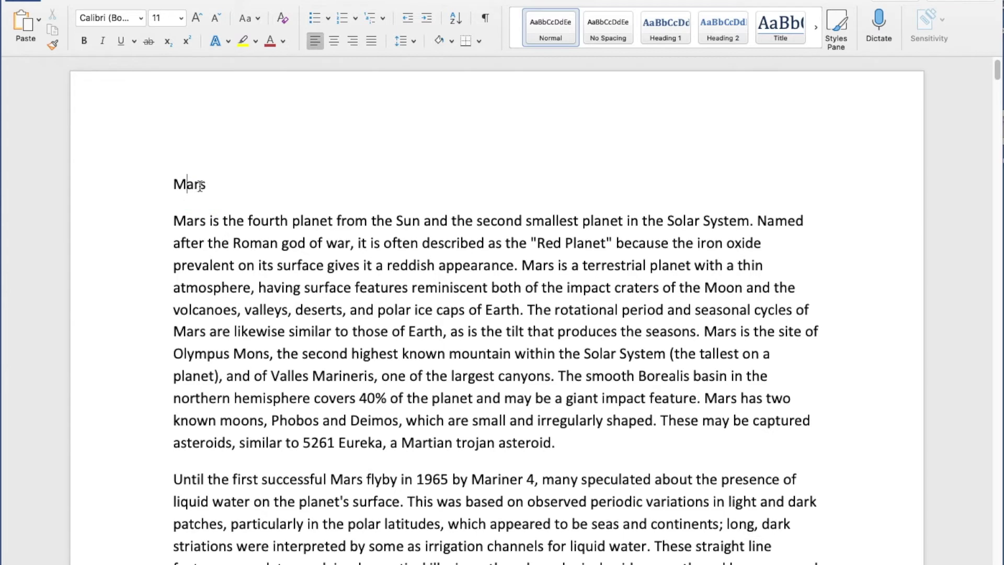
pyautogui.click(144, 193)
pyautogui.click(263, 245)
pyautogui.click(134, 189)
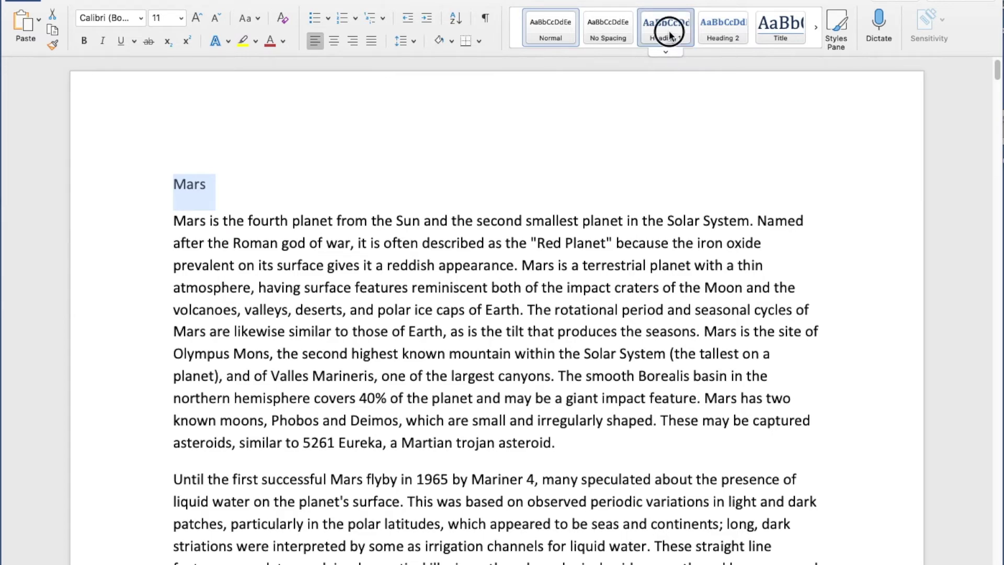
# Apply Heading 1 to the Mars title and Heading 2 to Physical characteristics.
pyautogui.click(670, 30)
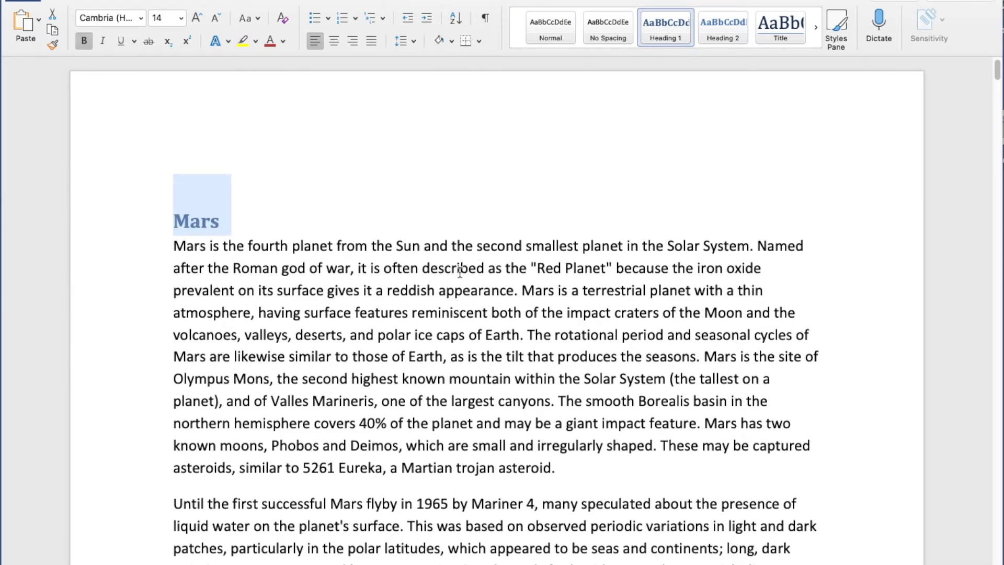
pyautogui.scroll(-10, 460, 270)
pyautogui.scroll(-15, 460, 269)
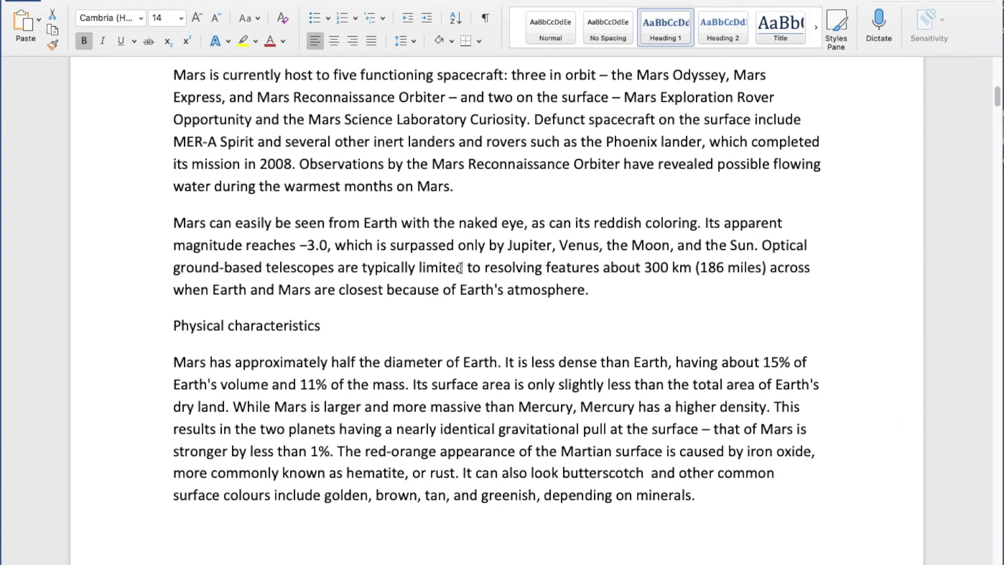
pyautogui.click(139, 260)
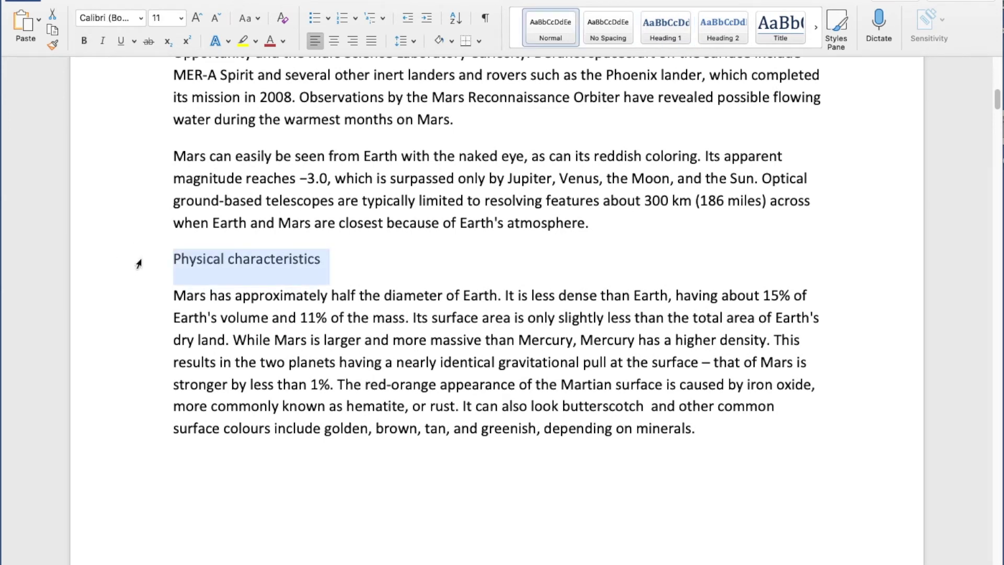
pyautogui.click(726, 36)
# Make Internal structure and Surface geology Heading 2 headings.
pyautogui.scroll(-6, 438, 262)
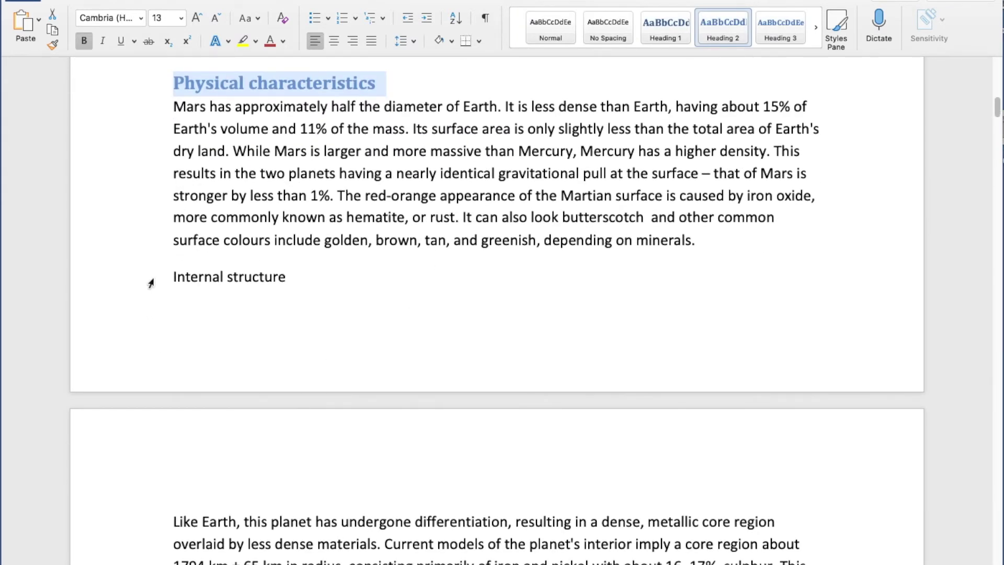
pyautogui.click(151, 283)
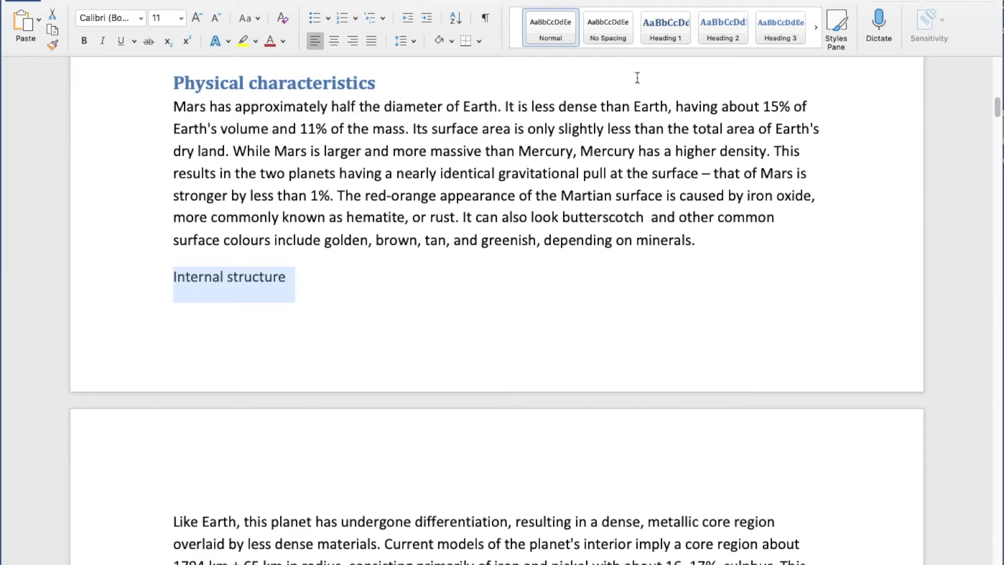
pyautogui.click(719, 34)
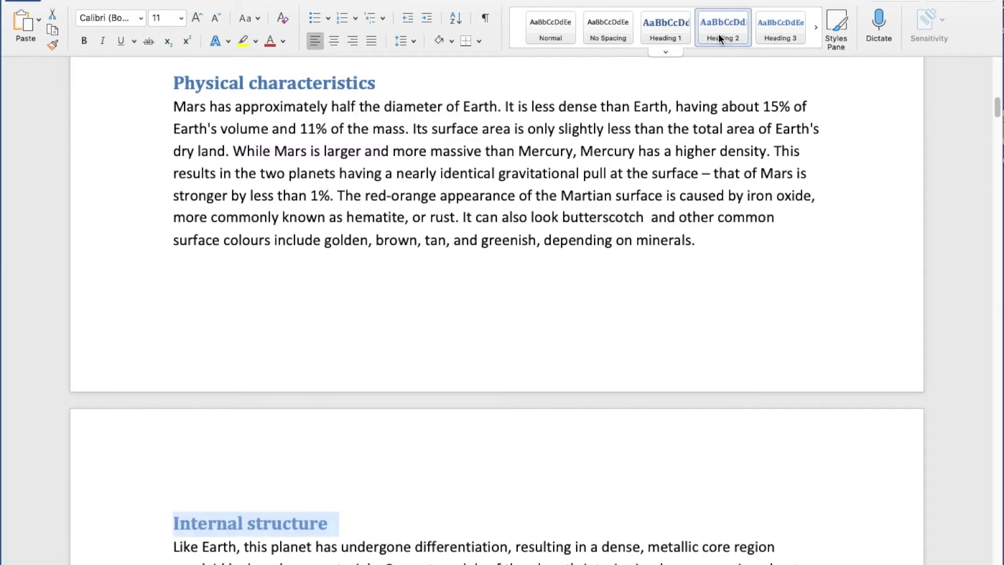
pyautogui.scroll(-2, 455, 215)
pyautogui.scroll(-18, 456, 215)
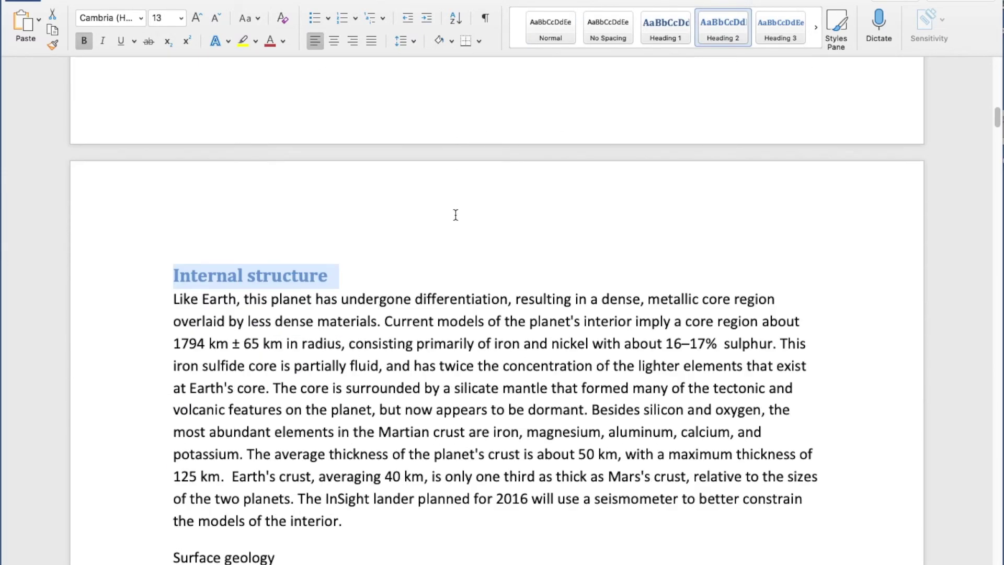
pyautogui.scroll(-3, 455, 215)
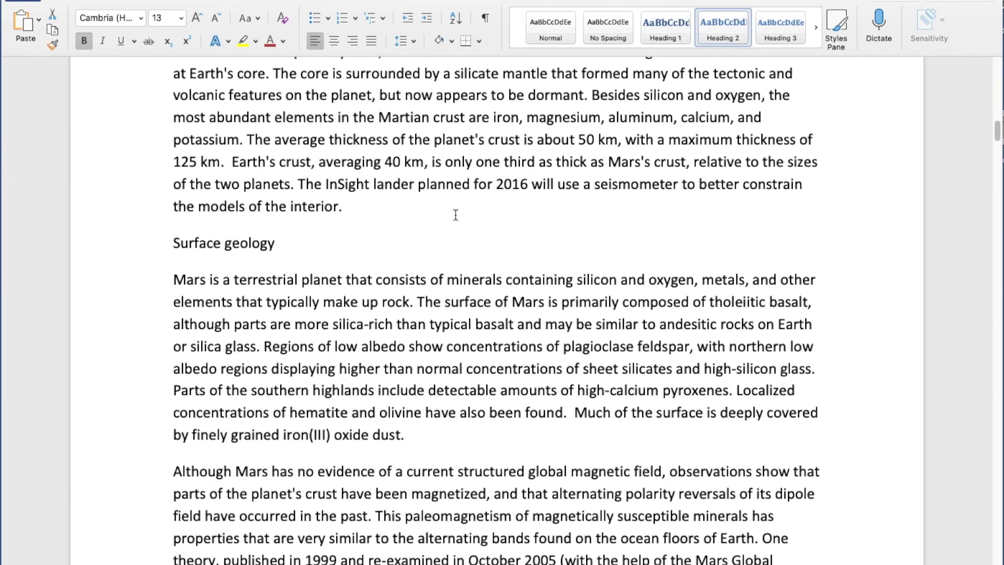
pyautogui.click(134, 244)
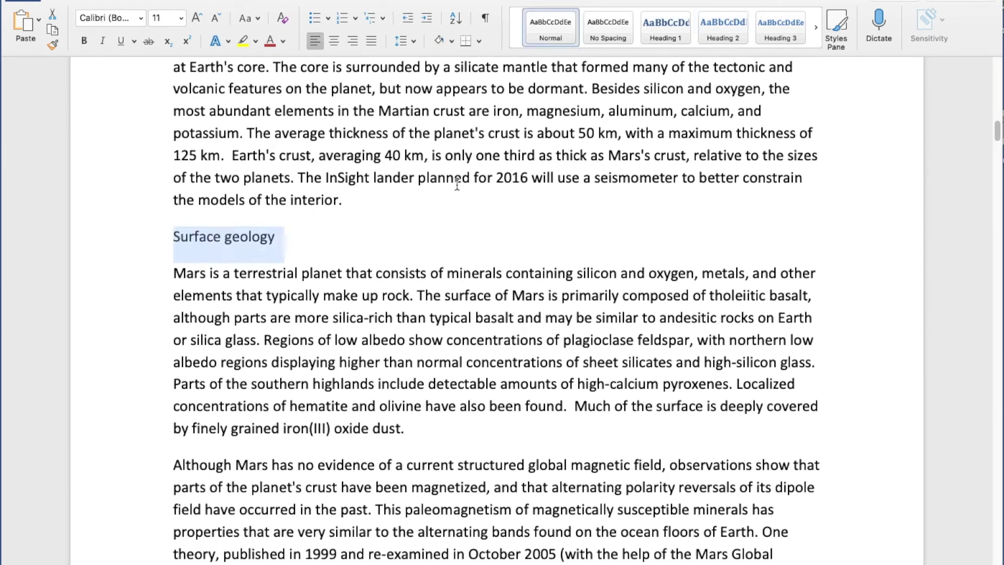
pyautogui.click(720, 33)
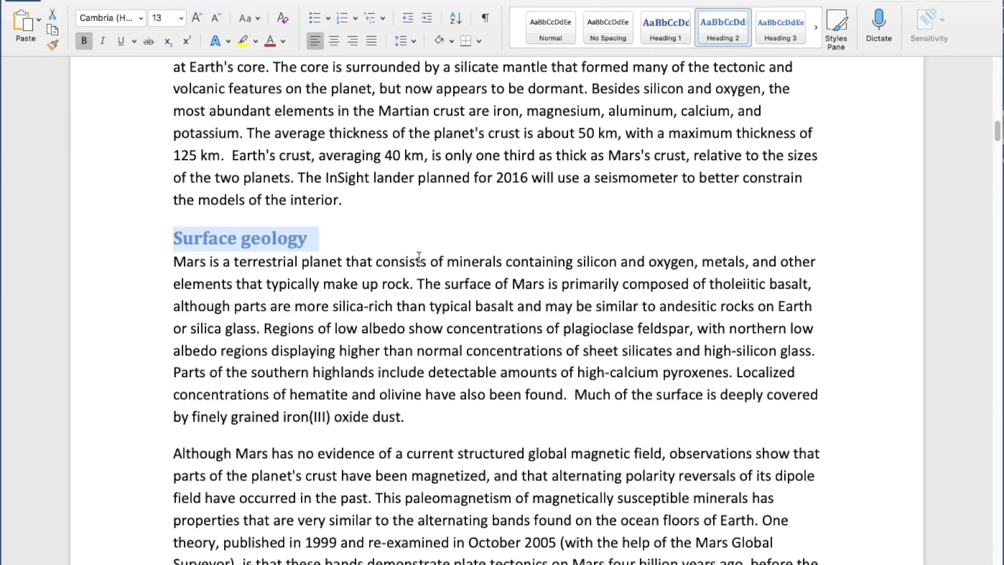
# Apply Heading 1 to the Venus title.
pyautogui.scroll(-10, 418, 257)
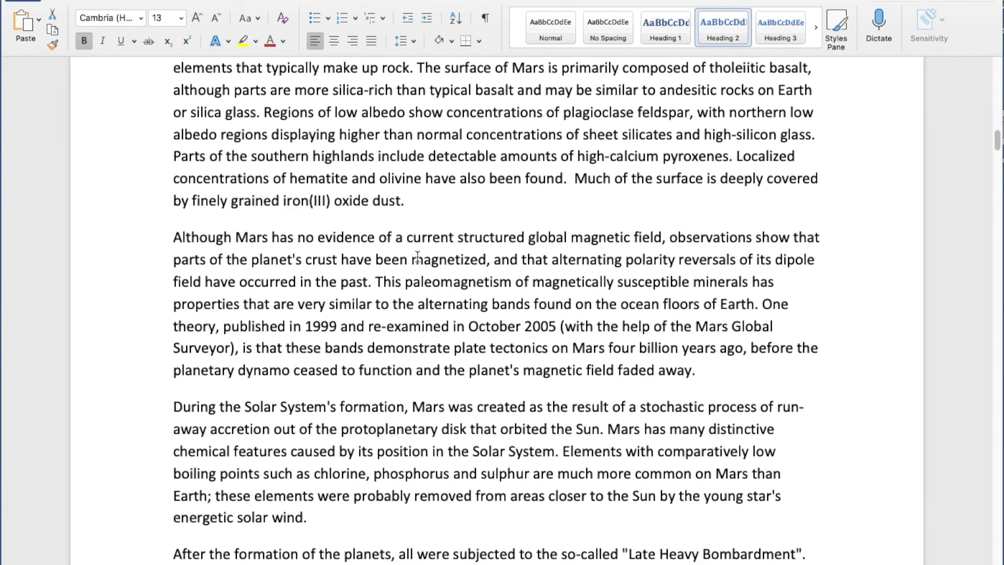
pyautogui.scroll(-15, 417, 257)
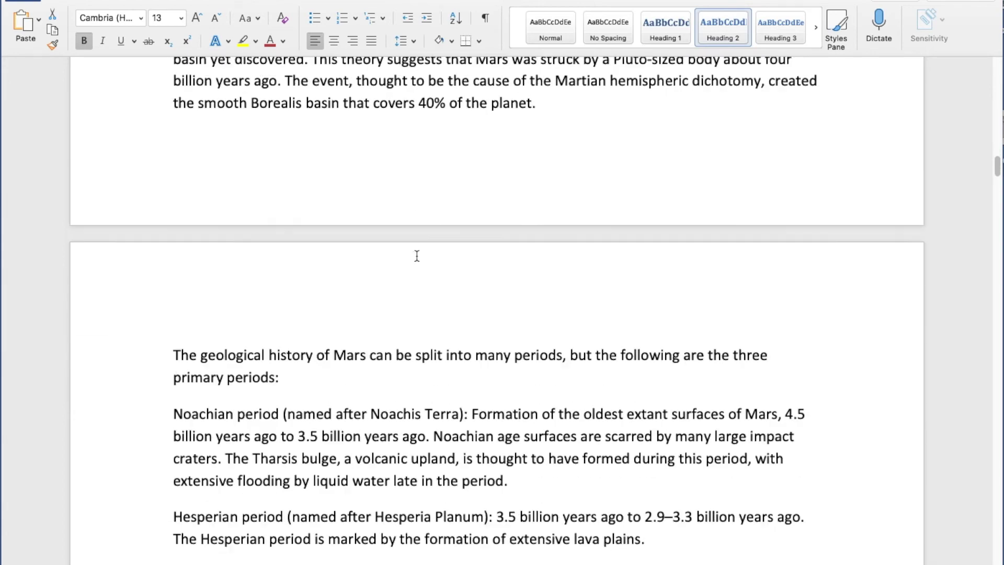
pyautogui.scroll(-11, 415, 254)
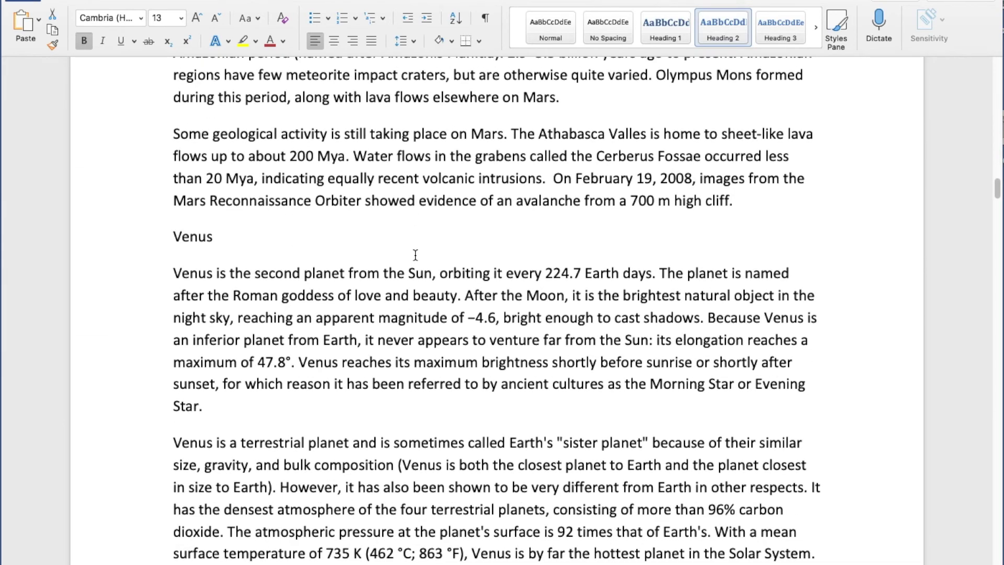
pyautogui.click(137, 241)
pyautogui.click(665, 32)
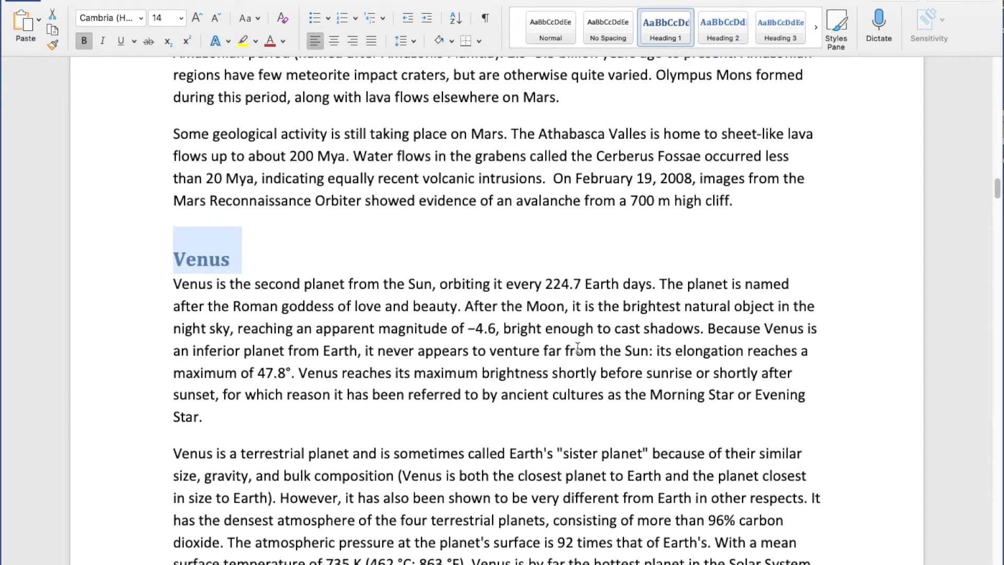
pyautogui.scroll(-5, 500, 357)
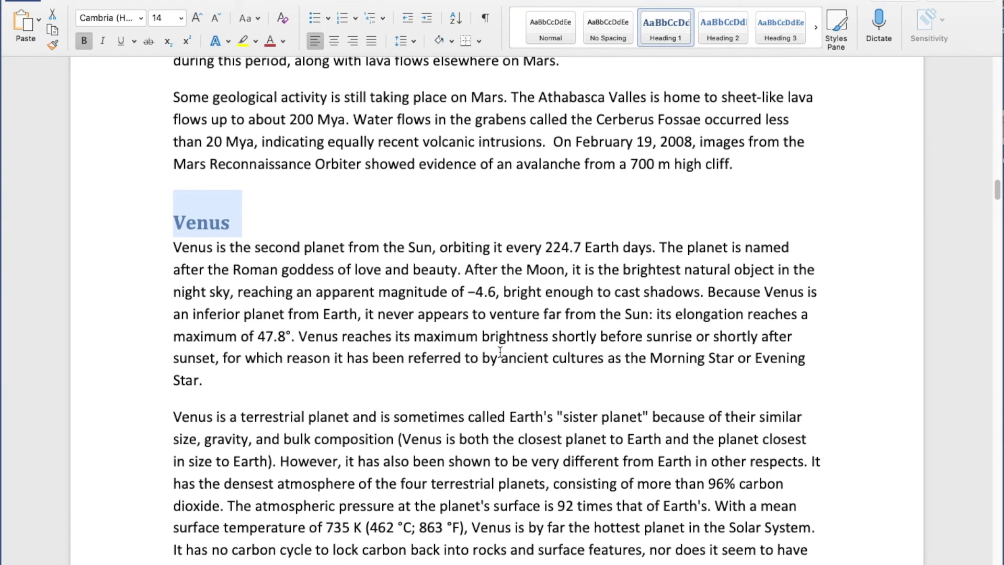
pyautogui.scroll(-2, 499, 349)
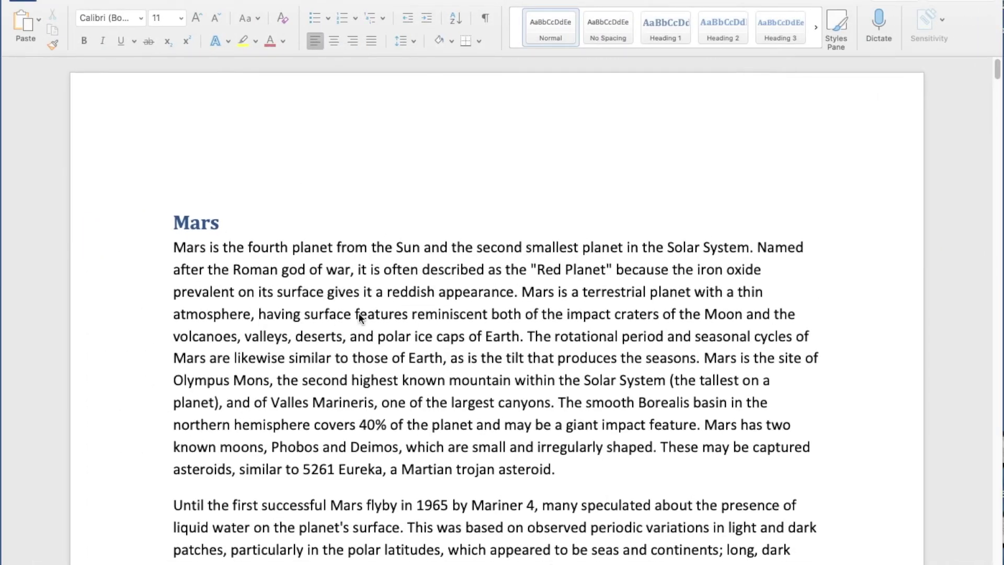
pyautogui.scroll(-10, 359, 314)
pyautogui.scroll(-20, 356, 316)
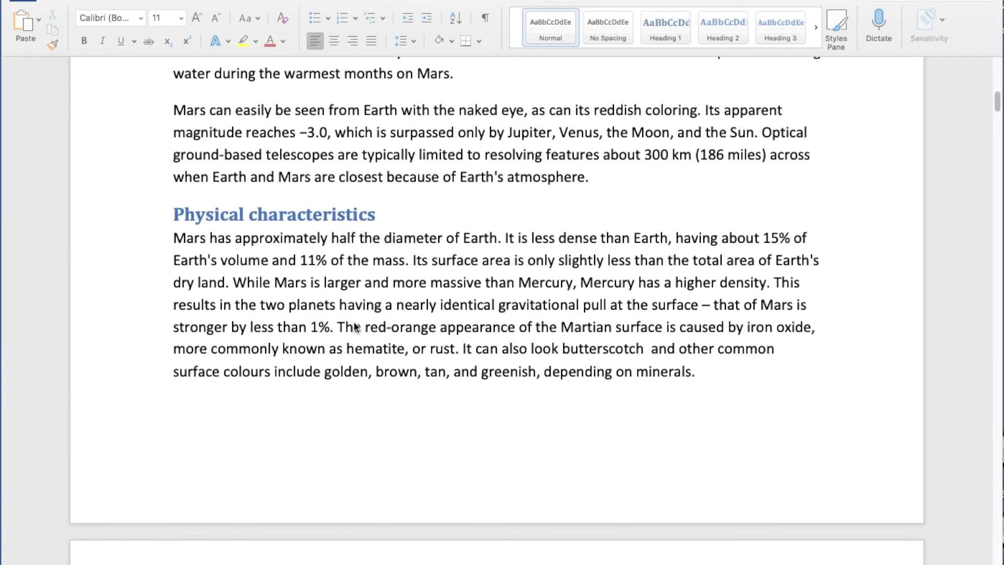
pyautogui.scroll(-20, 352, 330)
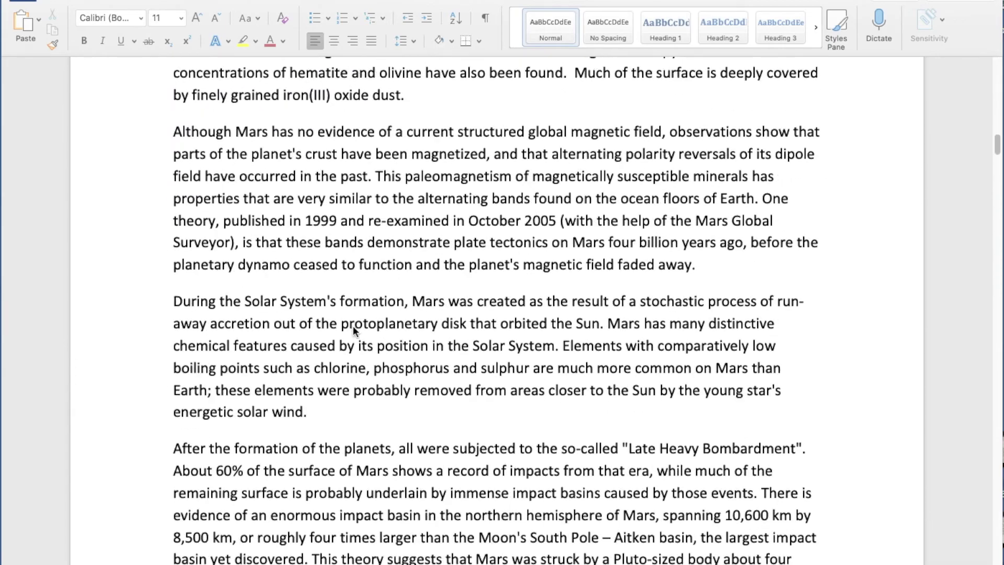
pyautogui.scroll(-20, 352, 330)
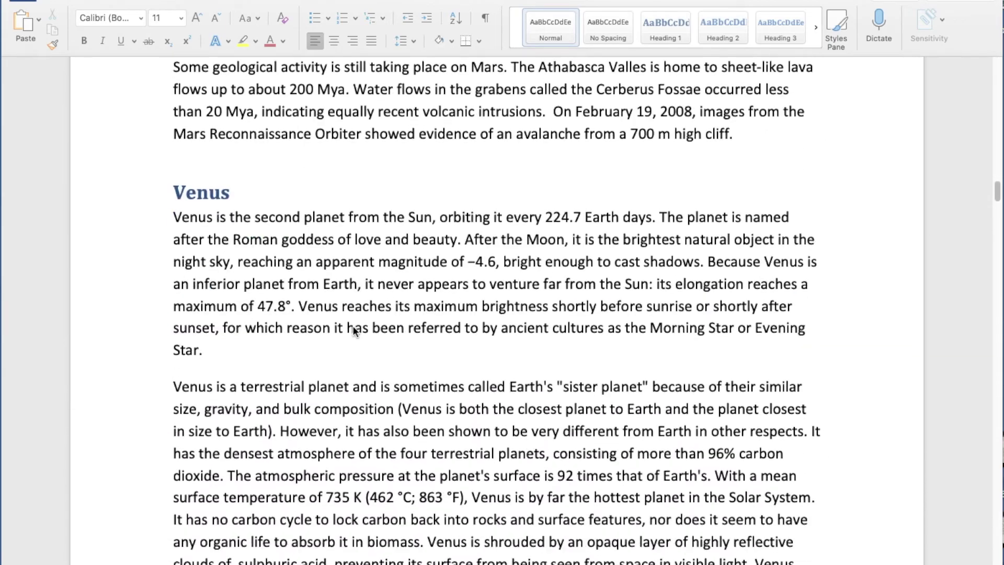
pyautogui.scroll(-6, 353, 331)
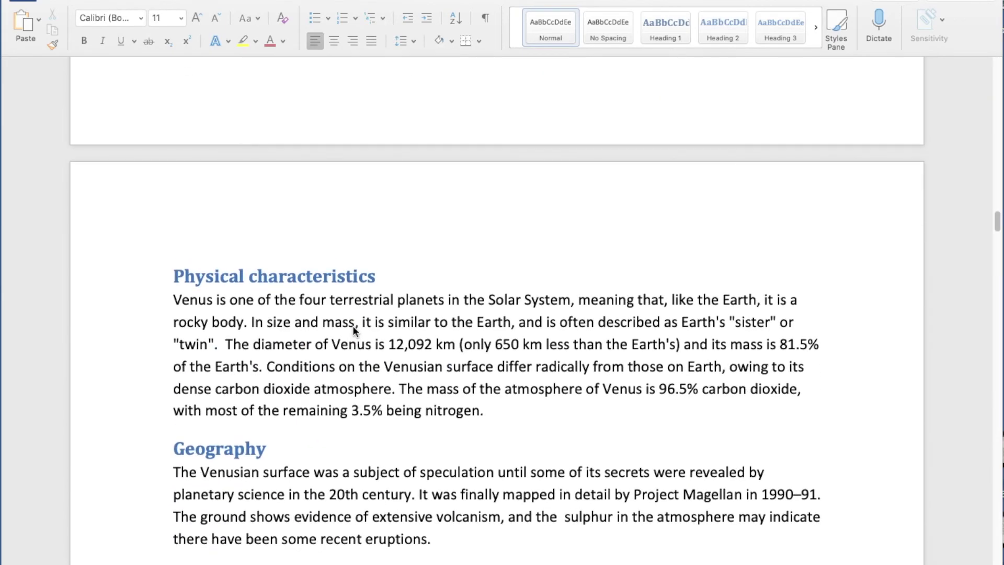
pyautogui.scroll(-4, 353, 330)
pyautogui.scroll(-17, 354, 334)
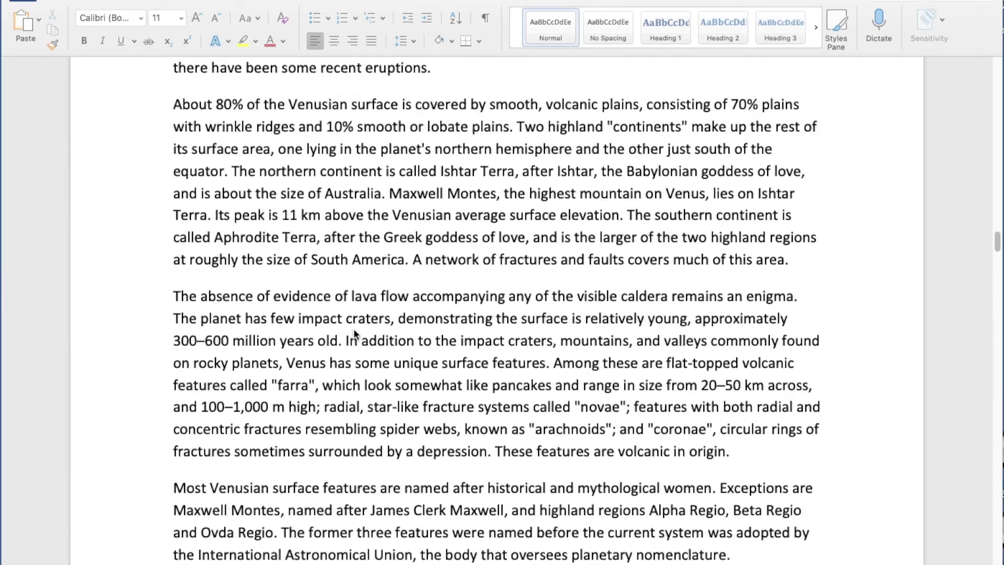
pyautogui.scroll(20, 354, 333)
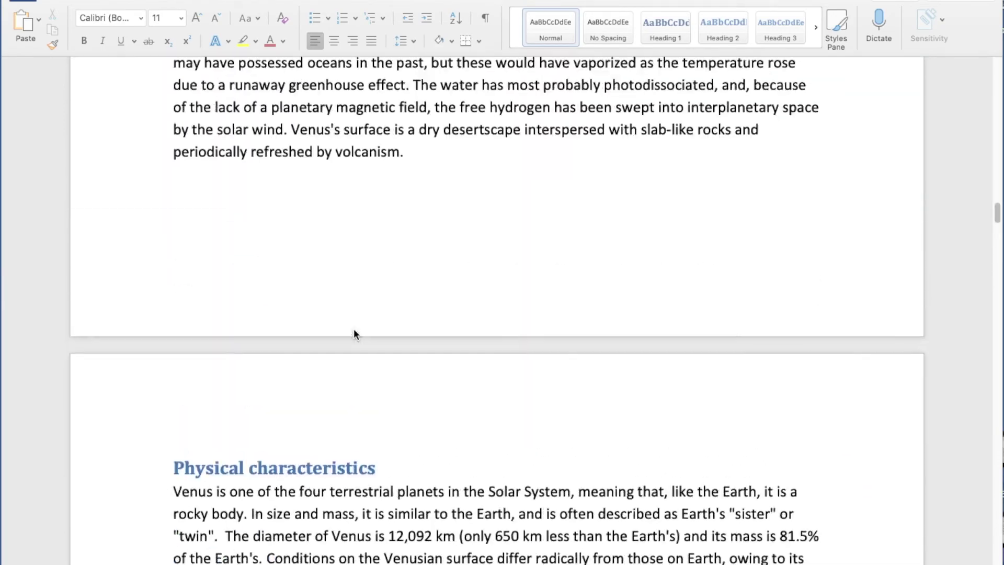
pyautogui.scroll(20, 354, 333)
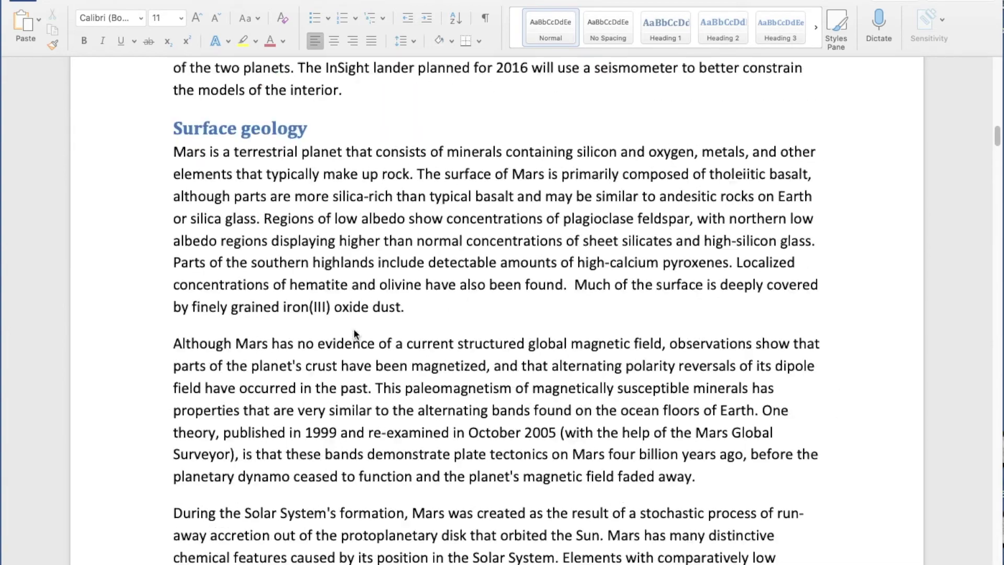
pyautogui.scroll(20, 354, 331)
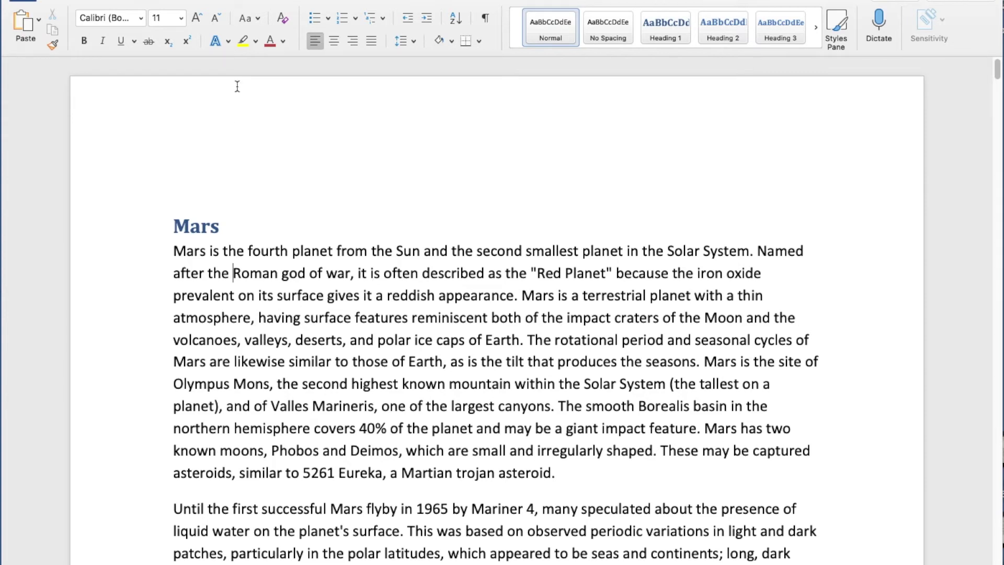
# Show the Navigation Pane from the View tab in Headings view.
pyautogui.click(418, 1)
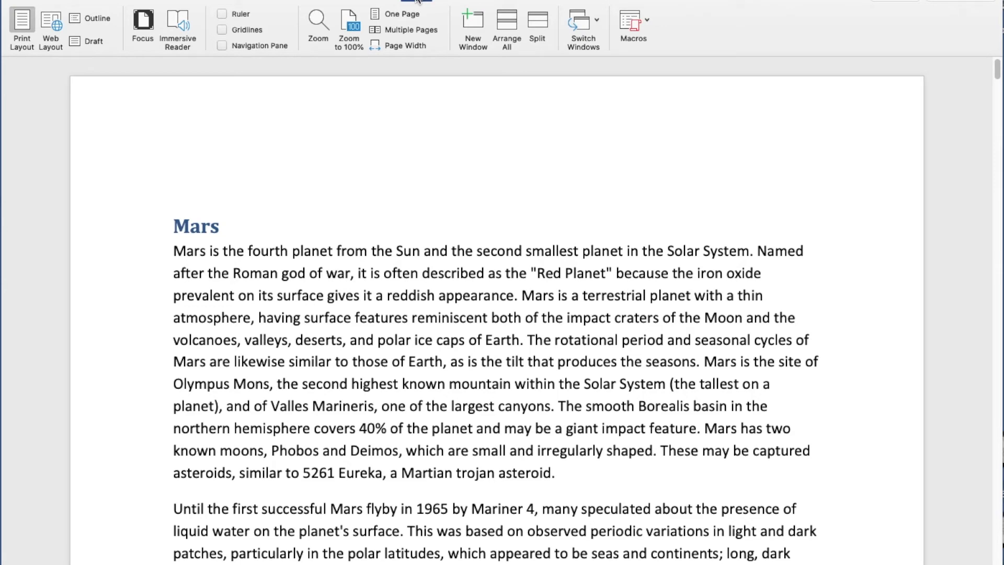
pyautogui.click(222, 46)
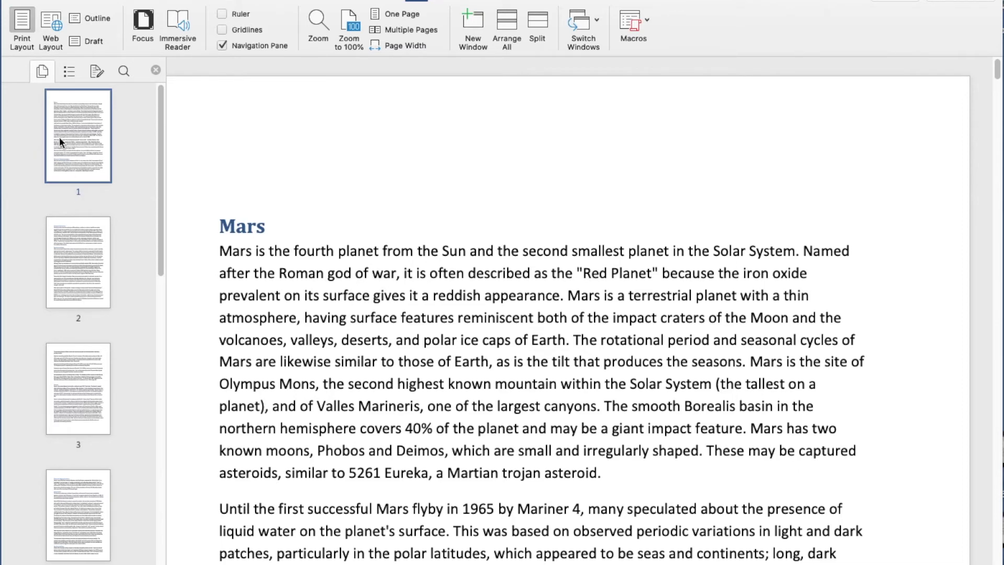
pyautogui.click(68, 72)
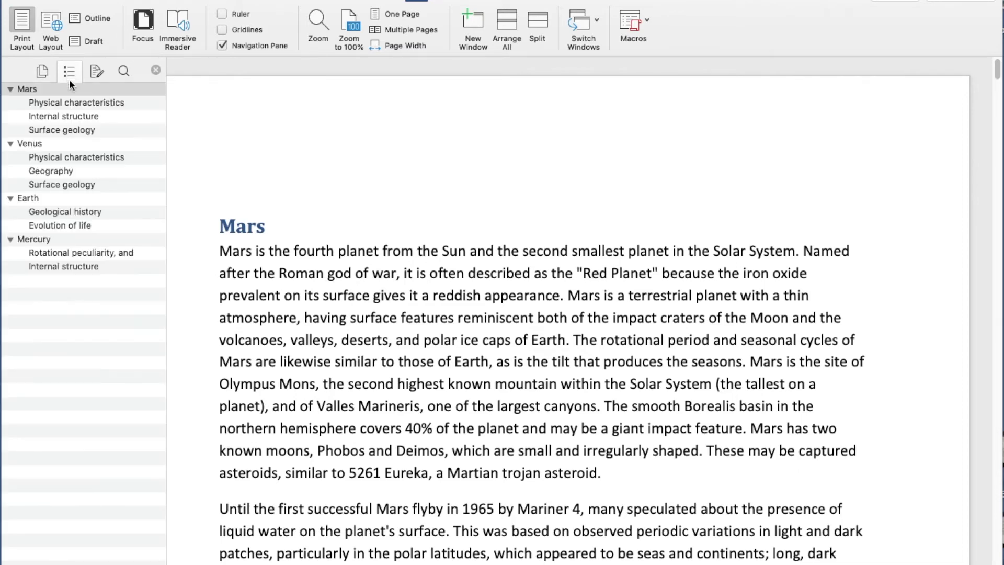
# Jump through the Venus, Earth, Mercury and Mars sections using the heading outline.
pyautogui.click(33, 145)
pyautogui.click(29, 198)
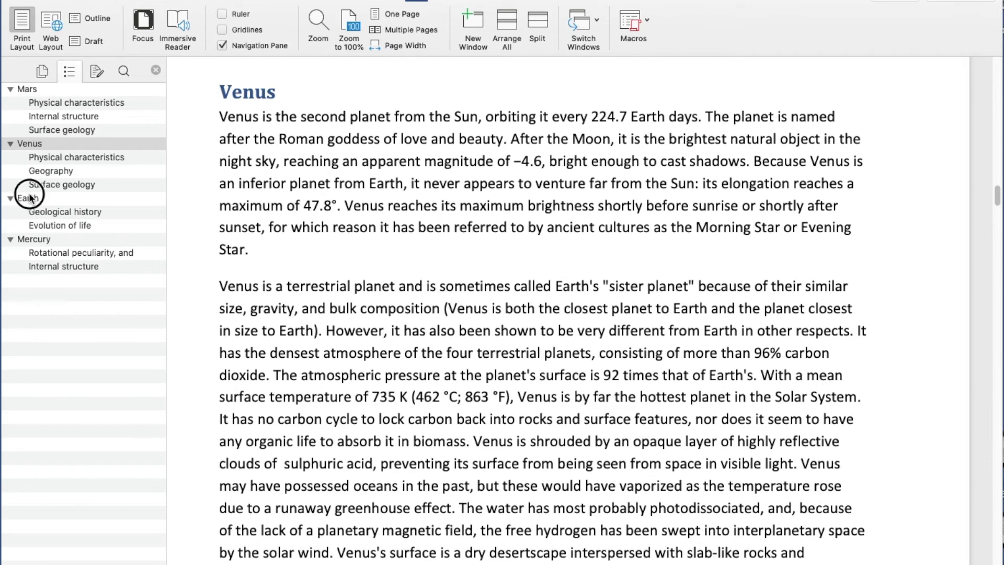
pyautogui.click(39, 252)
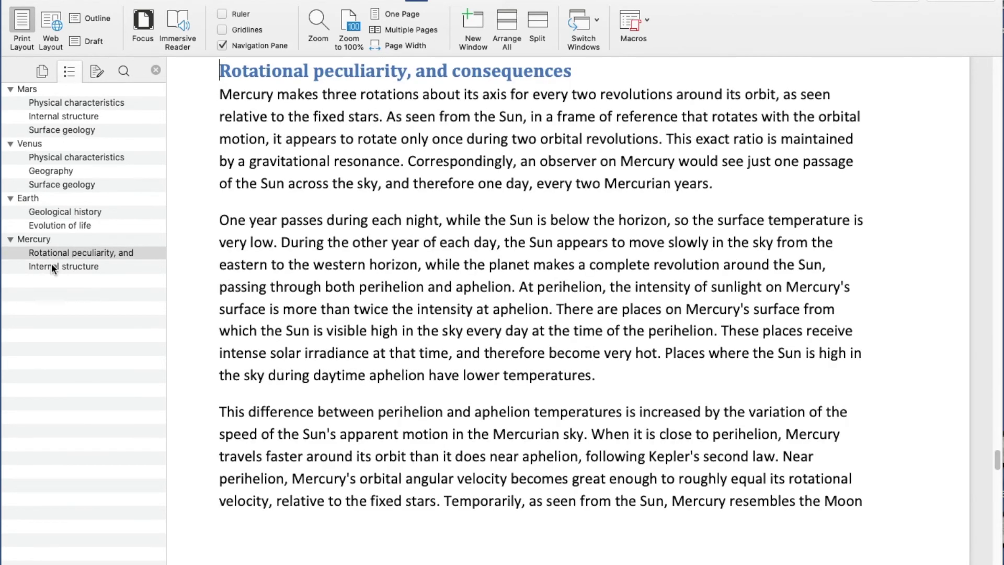
pyautogui.click(52, 266)
pyautogui.click(55, 225)
pyautogui.click(61, 168)
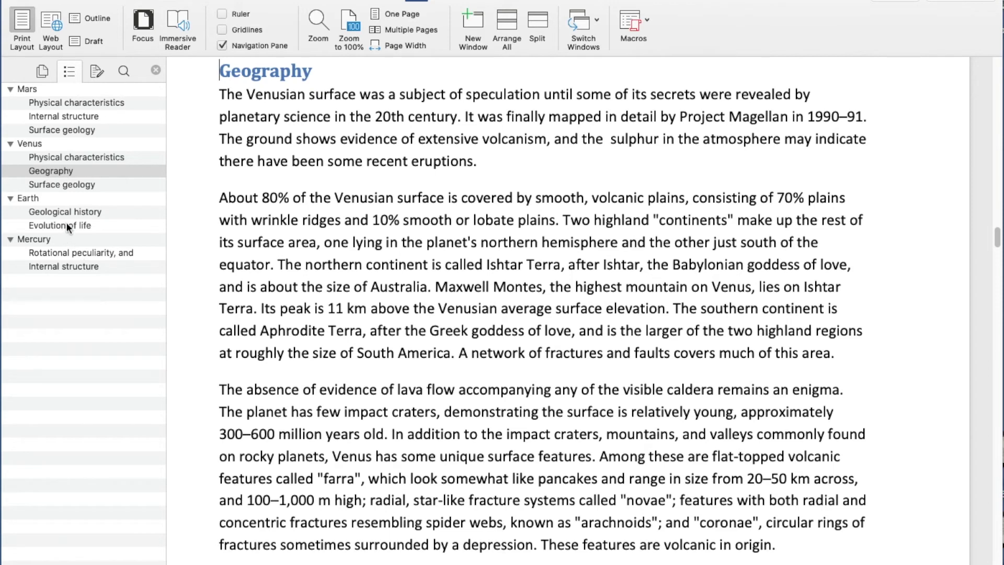
pyautogui.click(67, 114)
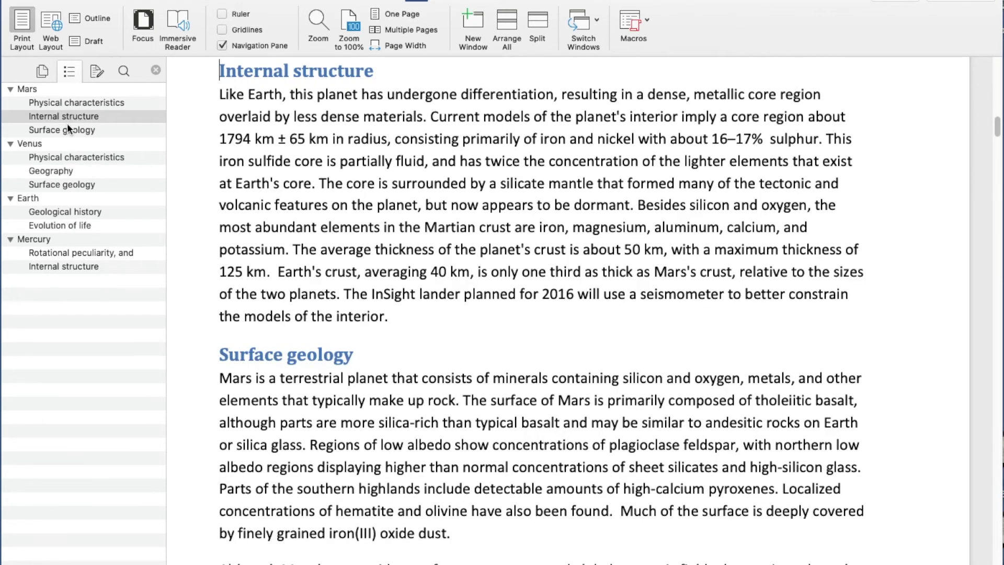
pyautogui.click(29, 199)
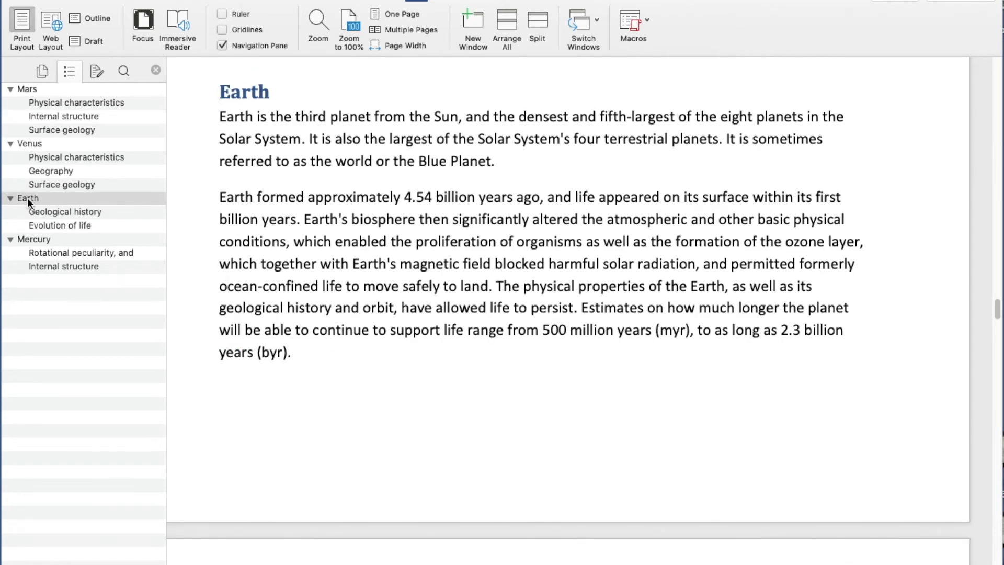
pyautogui.click(30, 89)
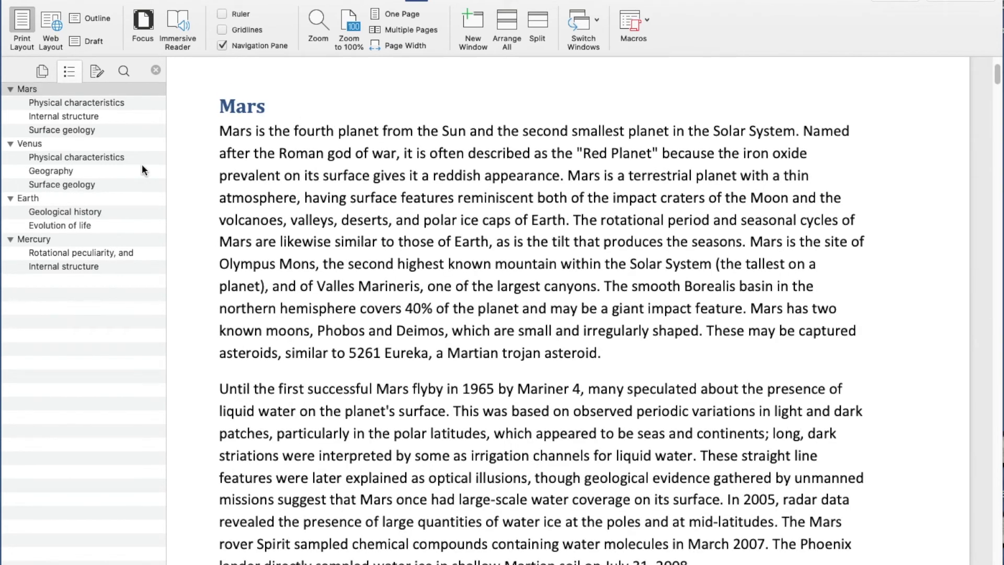
# Return to the Home tab and select the Mars heading line.
pyautogui.scroll(3, 243, 191)
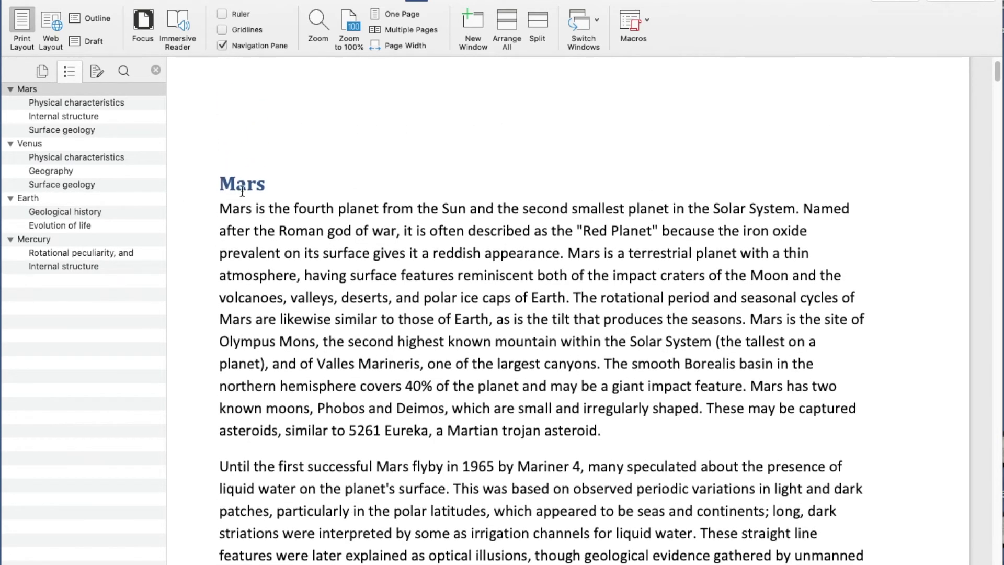
pyautogui.click(21, 2)
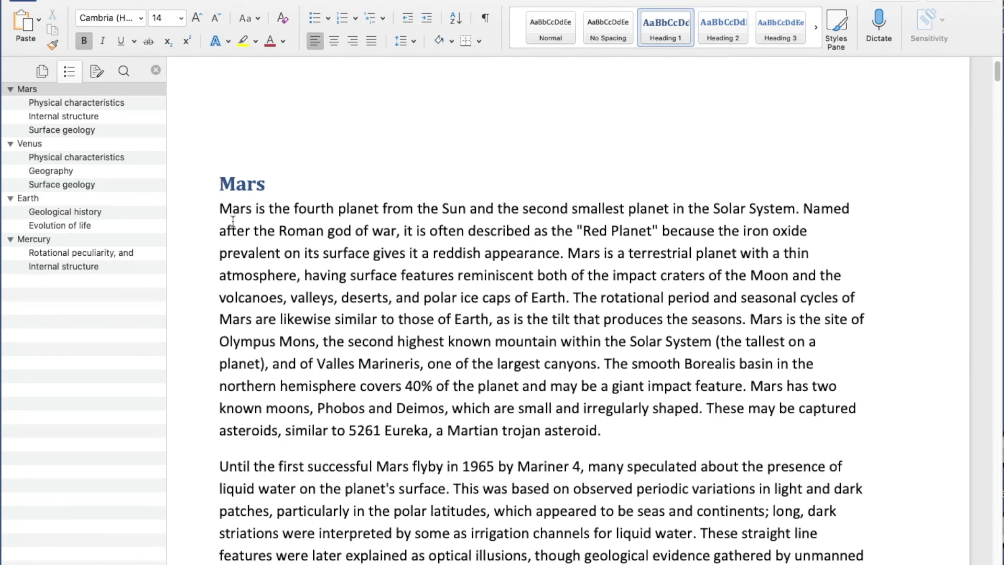
pyautogui.click(189, 192)
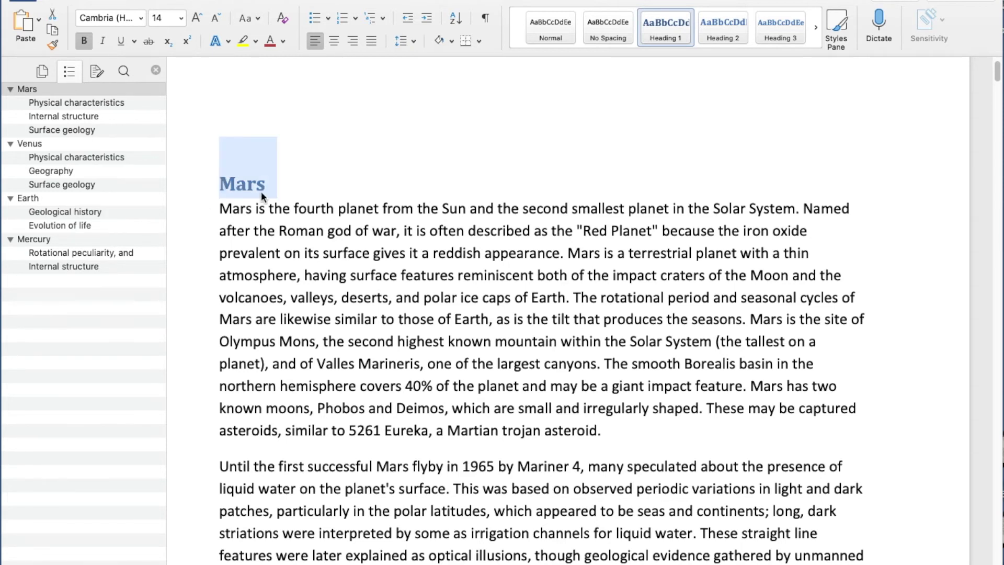
# Modify the Heading 1 style to Calibri, 16 pt, dark red.
pyautogui.rightClick(672, 36)
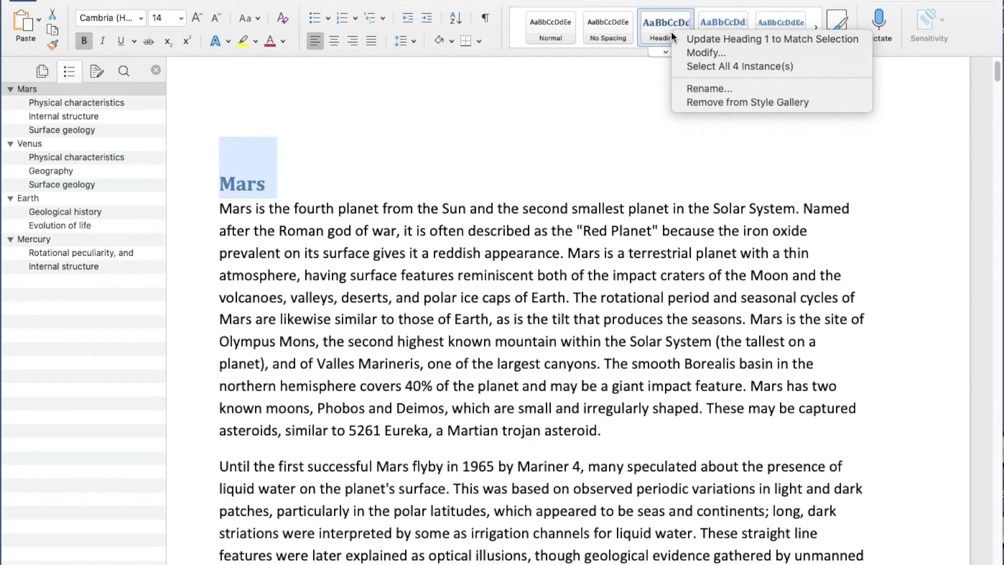
pyautogui.click(702, 55)
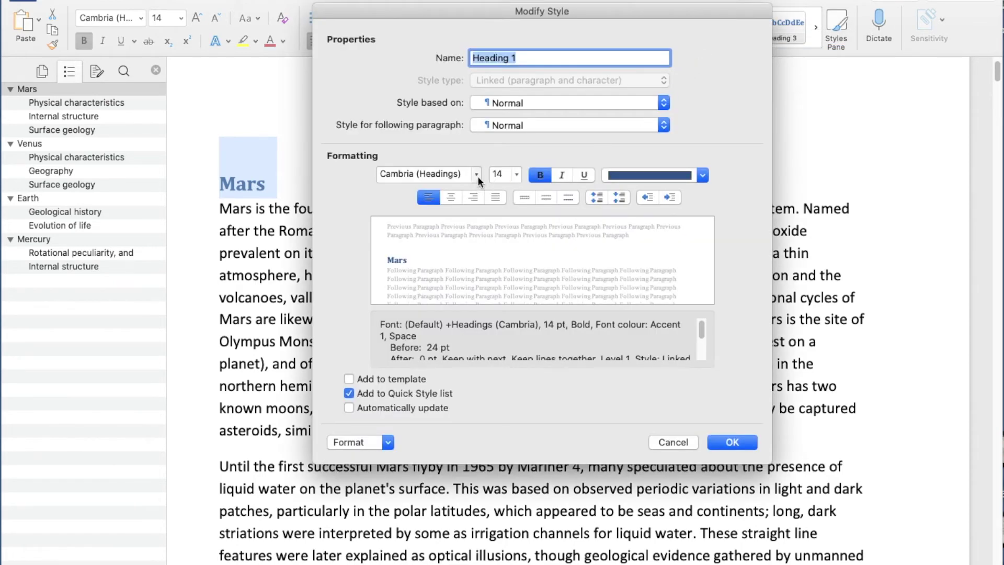
pyautogui.click(478, 176)
pyautogui.press('Escape')
pyautogui.click(516, 175)
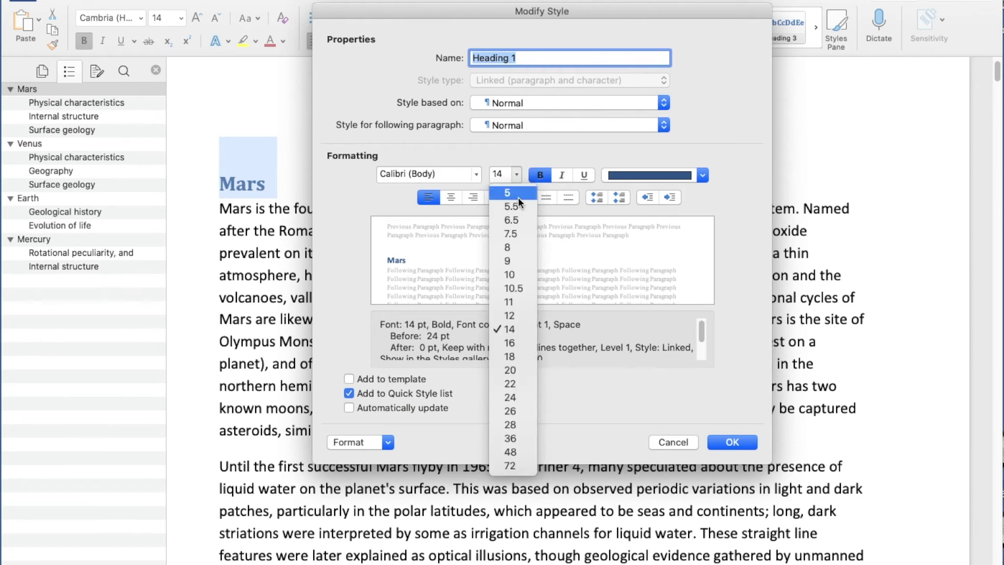
pyautogui.click(518, 345)
pyautogui.click(701, 176)
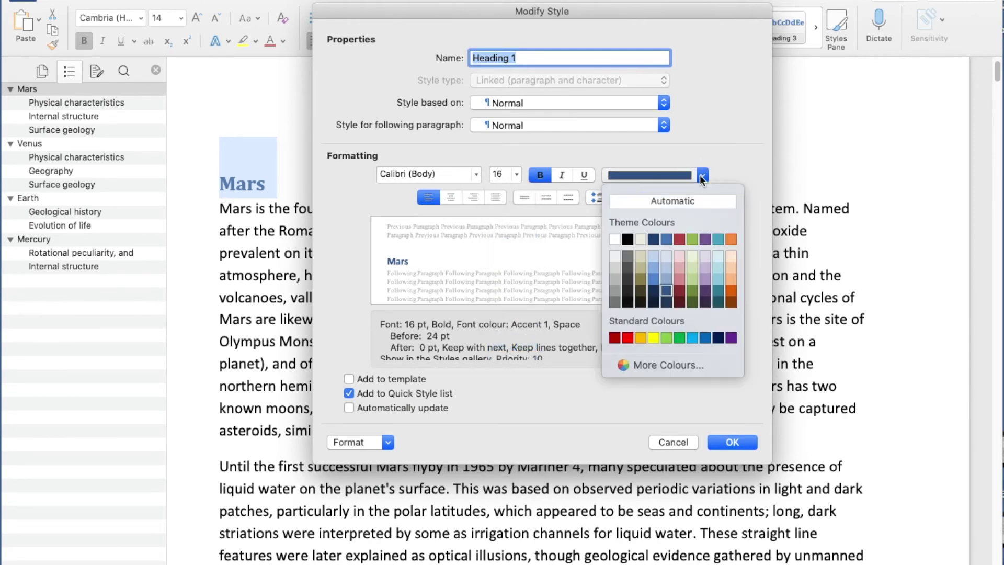
pyautogui.click(679, 239)
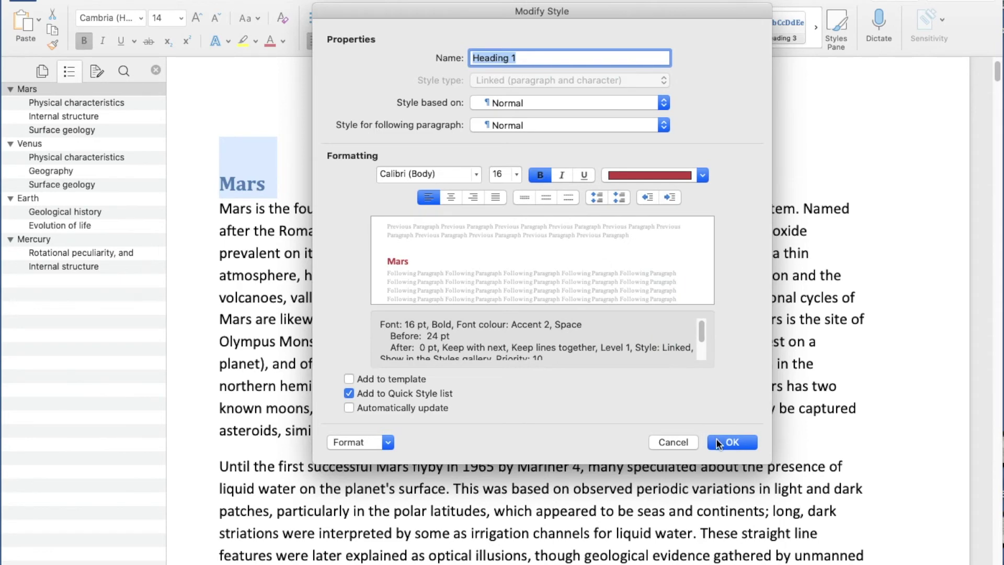
pyautogui.click(719, 443)
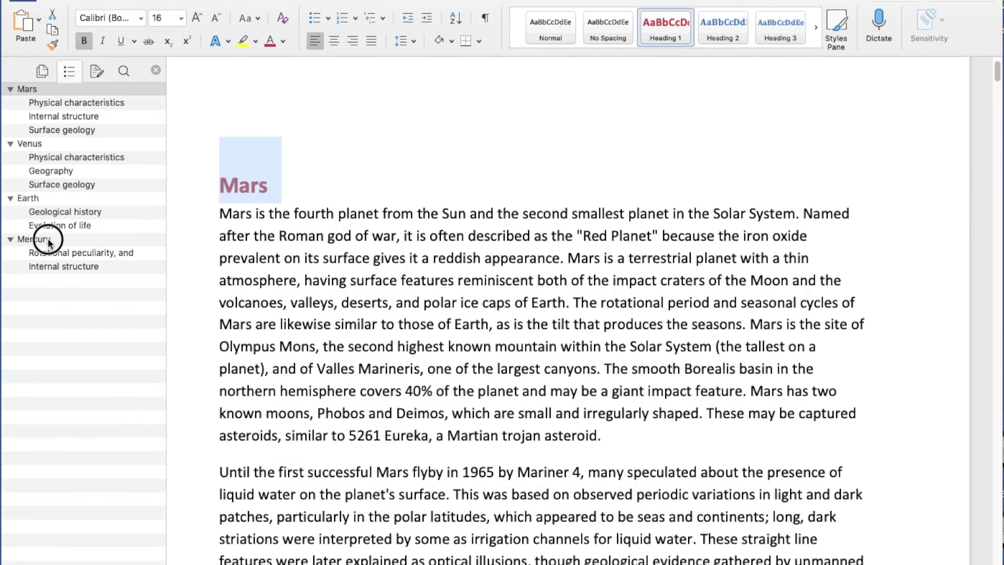
# Check the red Mercury, Earth, Venus and Mars headings, then select the Mars heading.
pyautogui.click(48, 240)
pyautogui.click(36, 194)
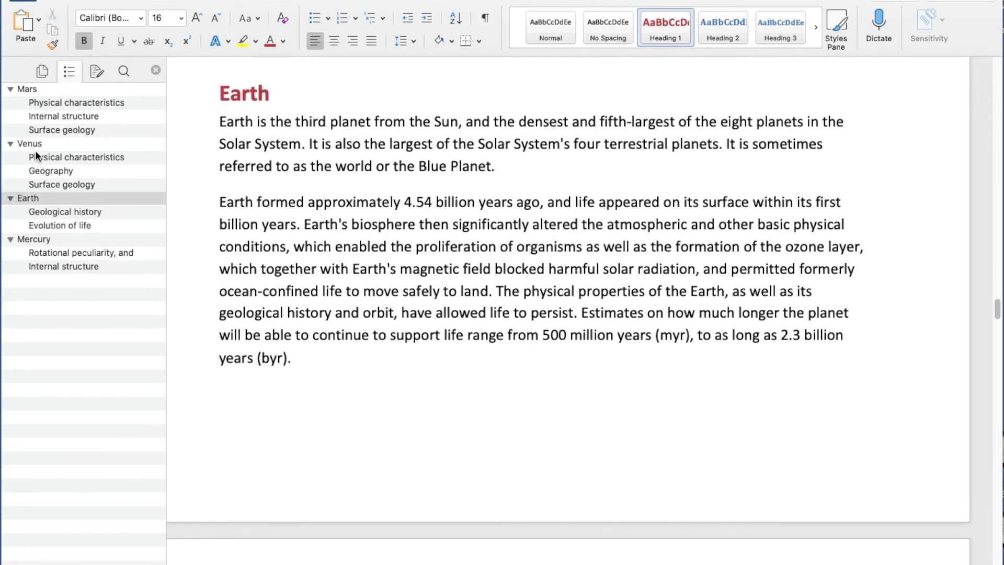
pyautogui.click(36, 143)
pyautogui.click(32, 90)
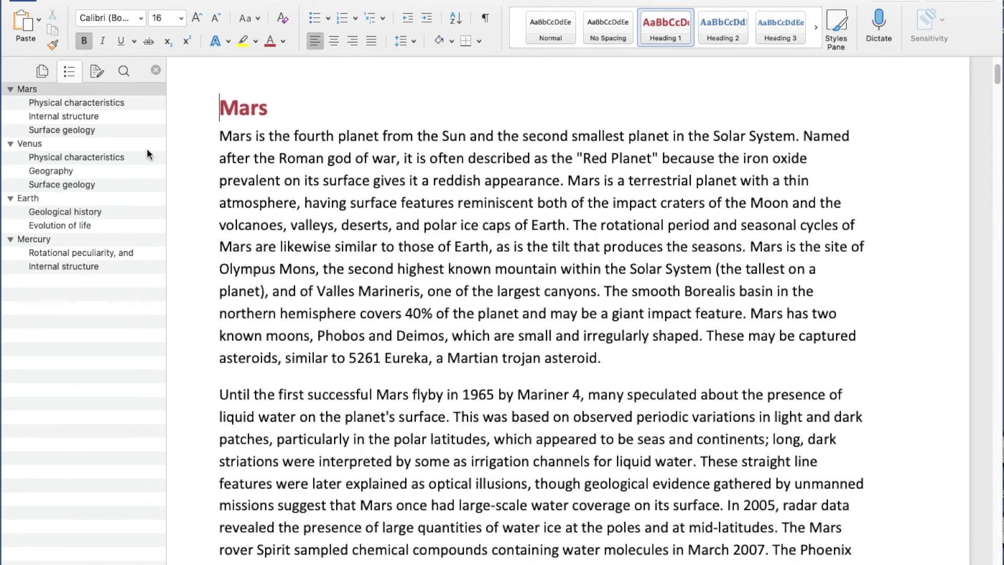
pyautogui.click(187, 116)
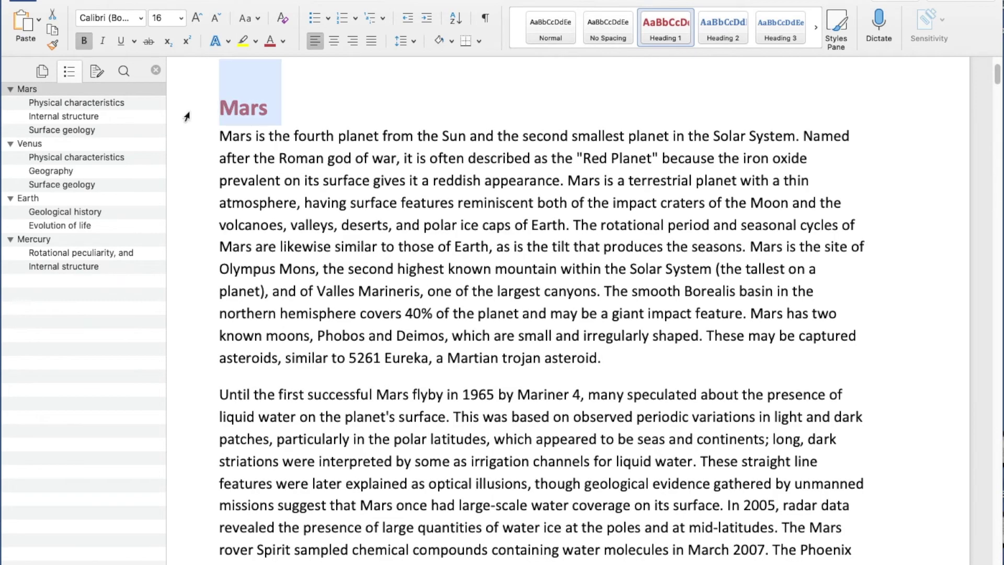
# Change the Heading 1 style colour from red to dark green.
pyautogui.rightClick(672, 24)
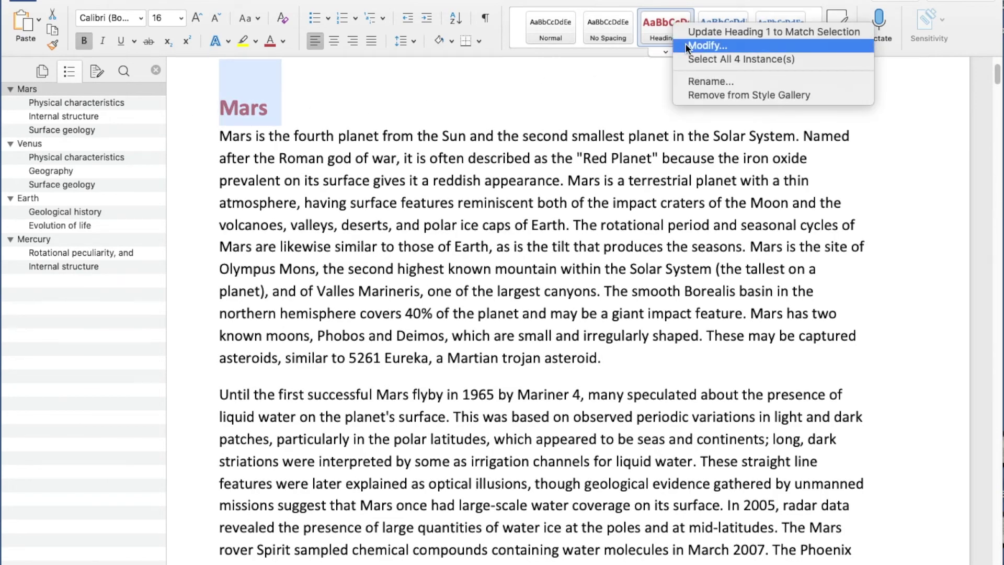
pyautogui.click(726, 45)
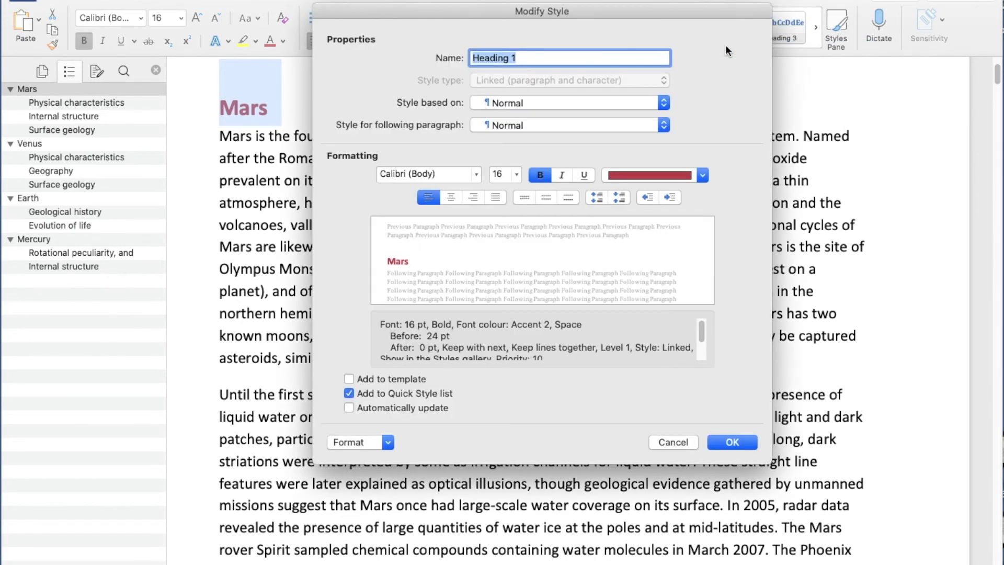
pyautogui.click(702, 175)
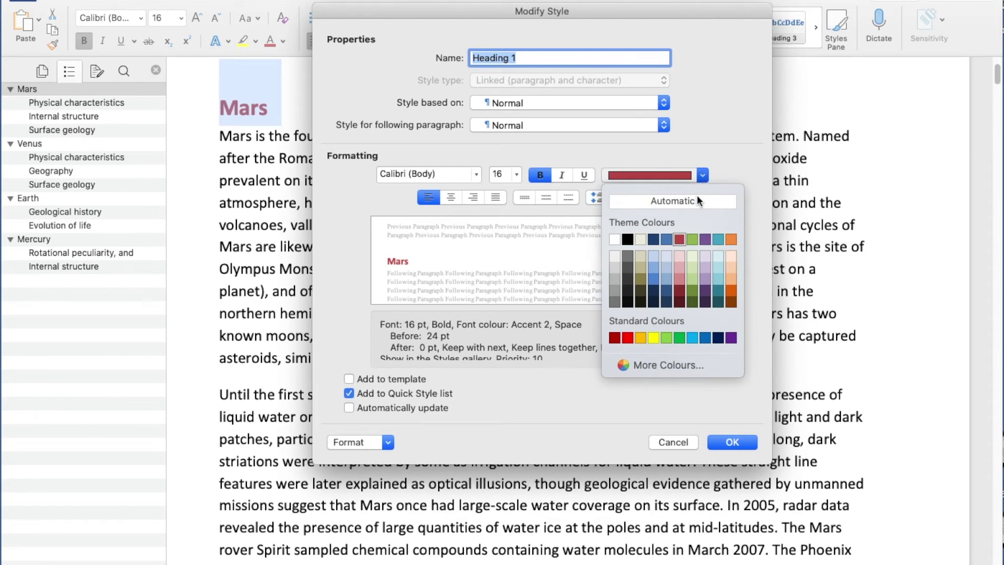
pyautogui.click(691, 303)
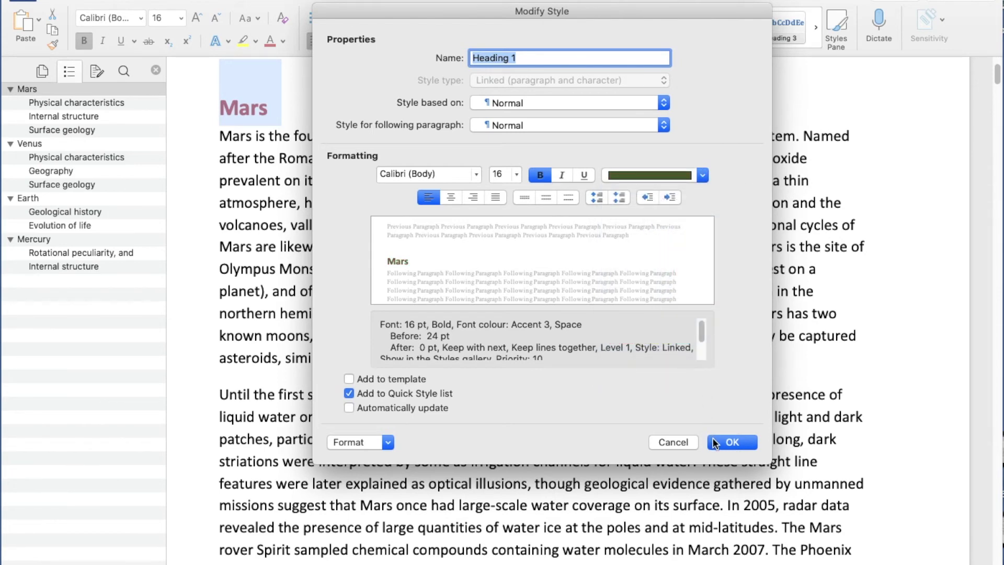
pyautogui.click(716, 443)
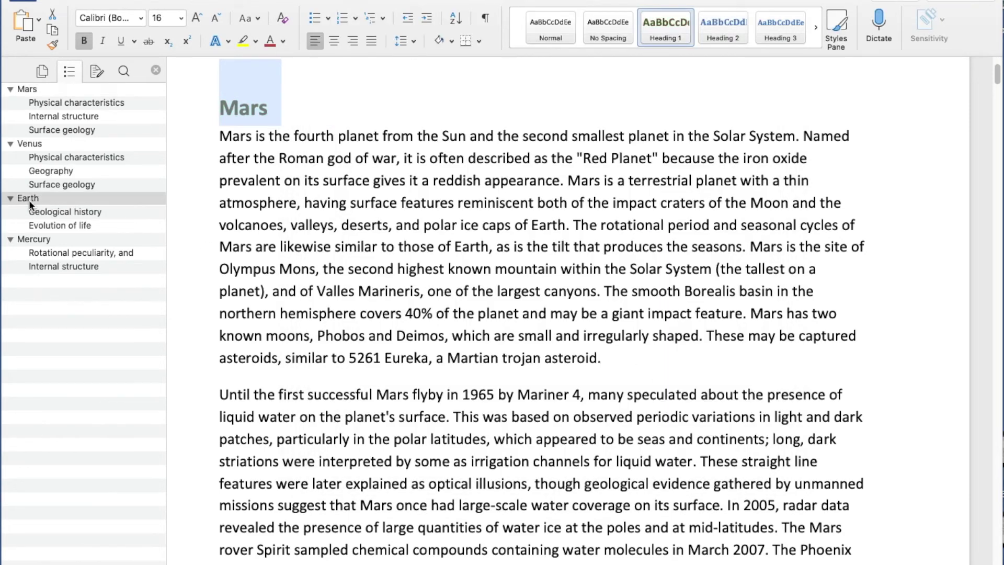
# Check the green Earth, Venus and Mars headings and Mars's Physical characteristics.
pyautogui.click(29, 202)
pyautogui.click(31, 146)
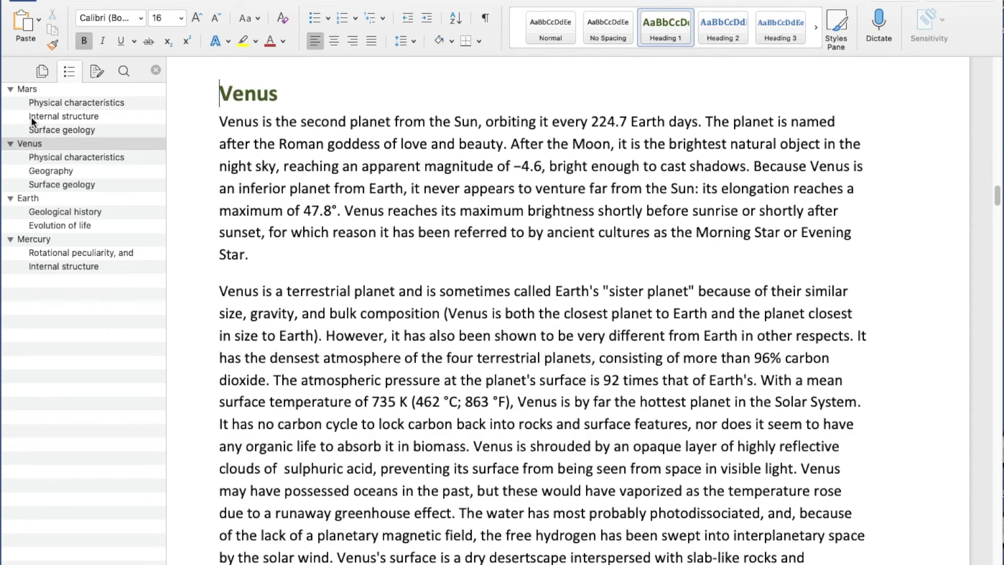
pyautogui.click(30, 89)
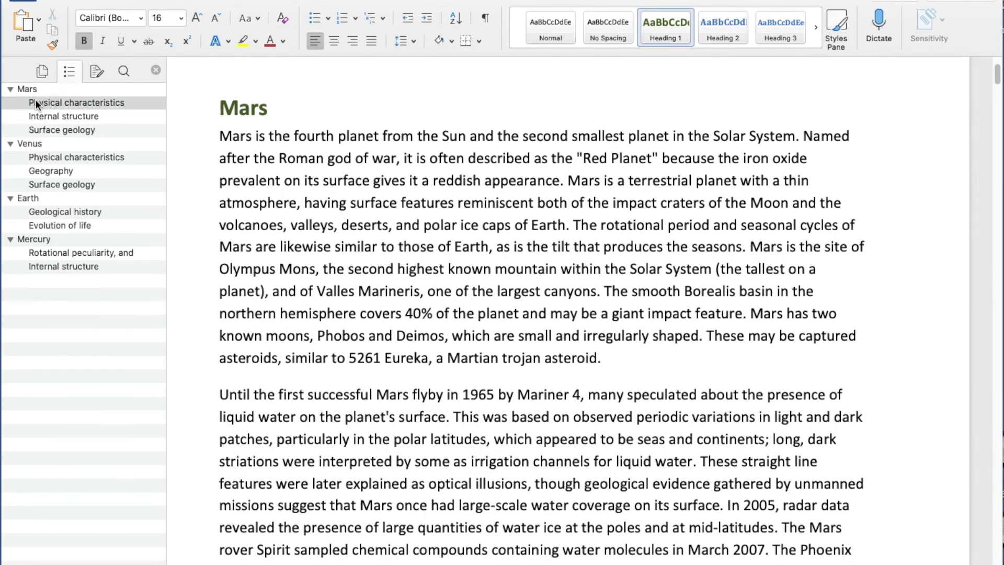
pyautogui.click(32, 102)
pyautogui.scroll(1, 271, 204)
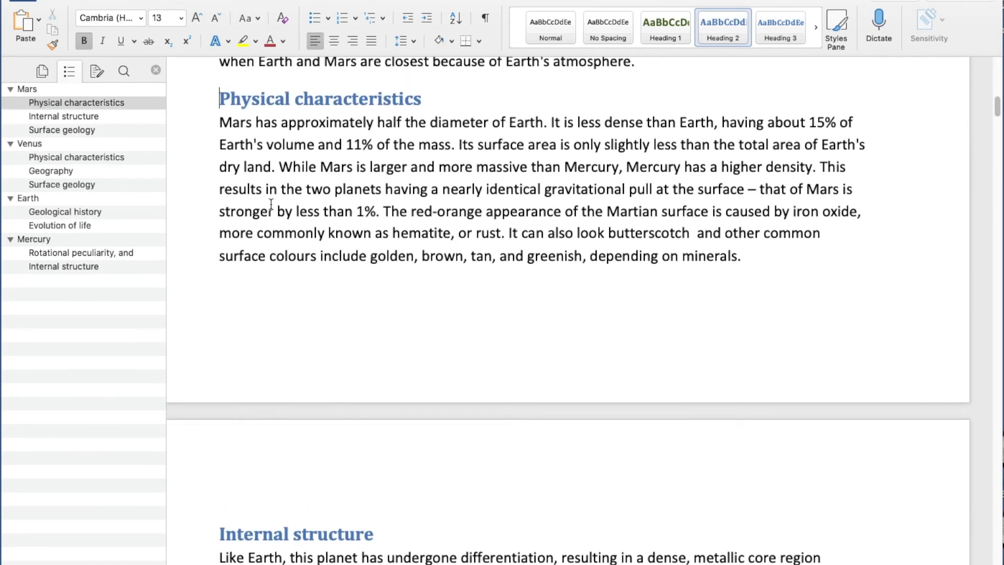
# Select Physical characteristics and modify the Heading 2 style to 14 pt red.
pyautogui.click(194, 106)
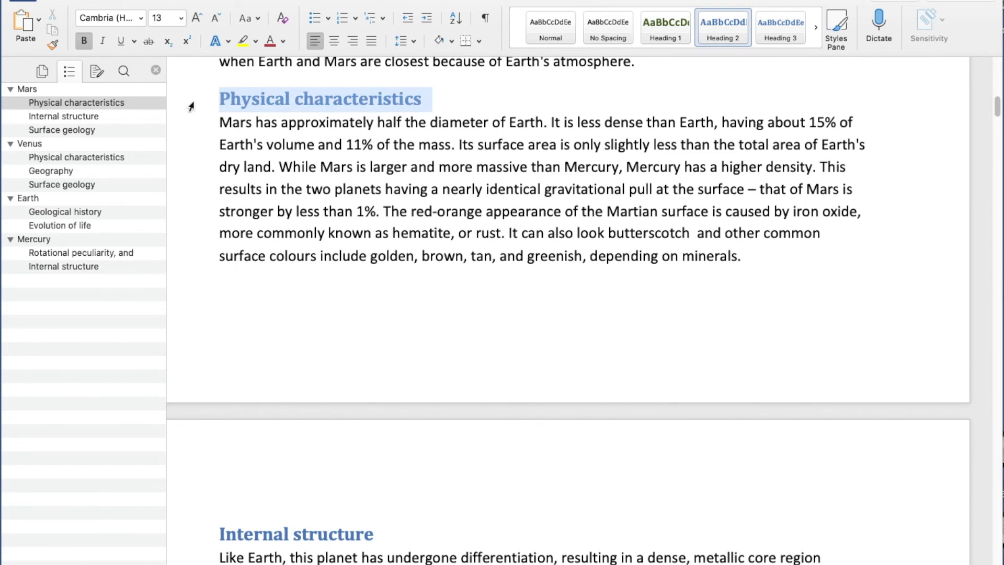
pyautogui.rightClick(722, 32)
pyautogui.click(733, 54)
pyautogui.click(517, 174)
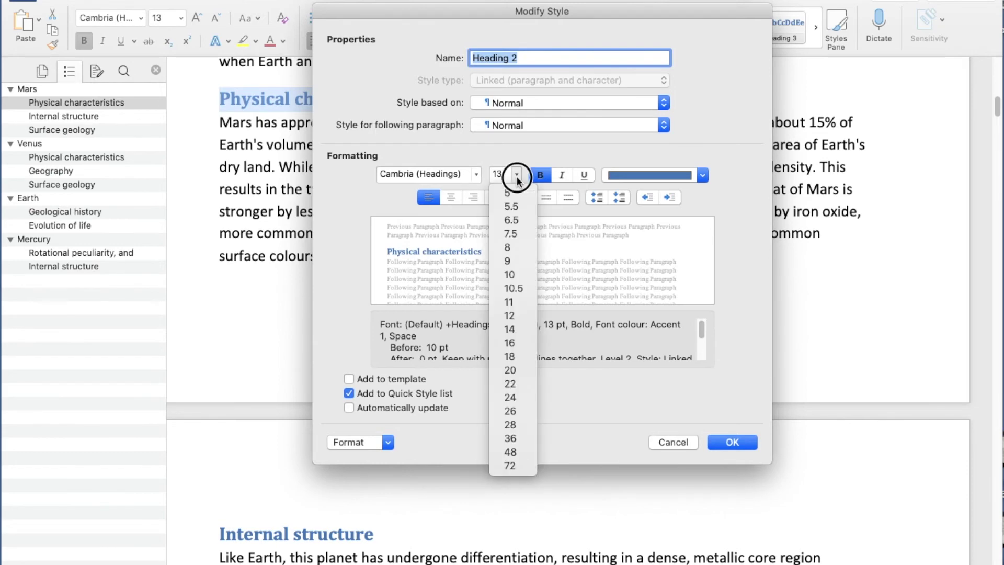
pyautogui.click(501, 328)
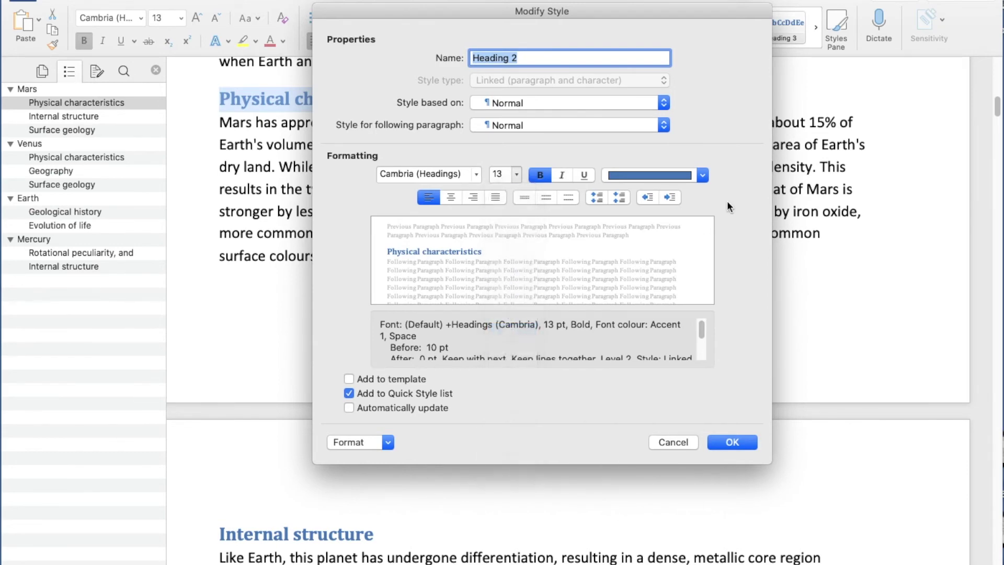
pyautogui.click(703, 175)
pyautogui.click(677, 275)
pyautogui.click(720, 443)
pyautogui.scroll(4, 478, 264)
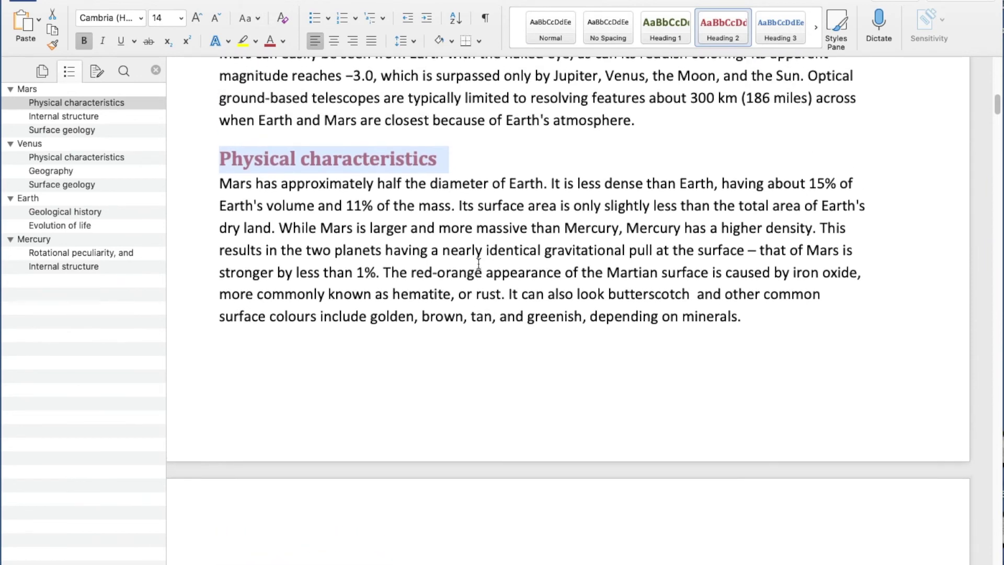
pyautogui.click(31, 89)
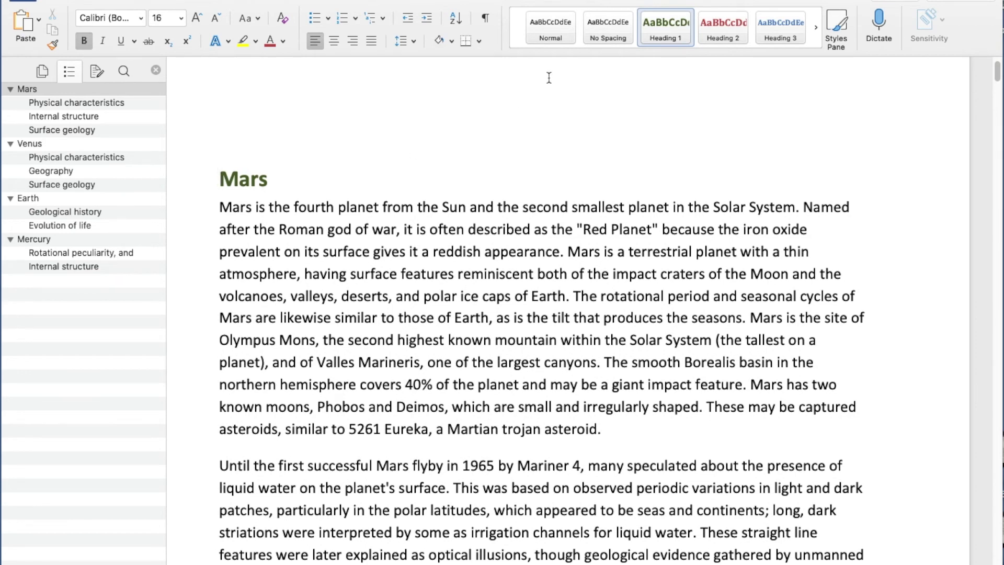
# Select Normal body text and modify the Normal style to justified alignment.
pyautogui.click(350, 208)
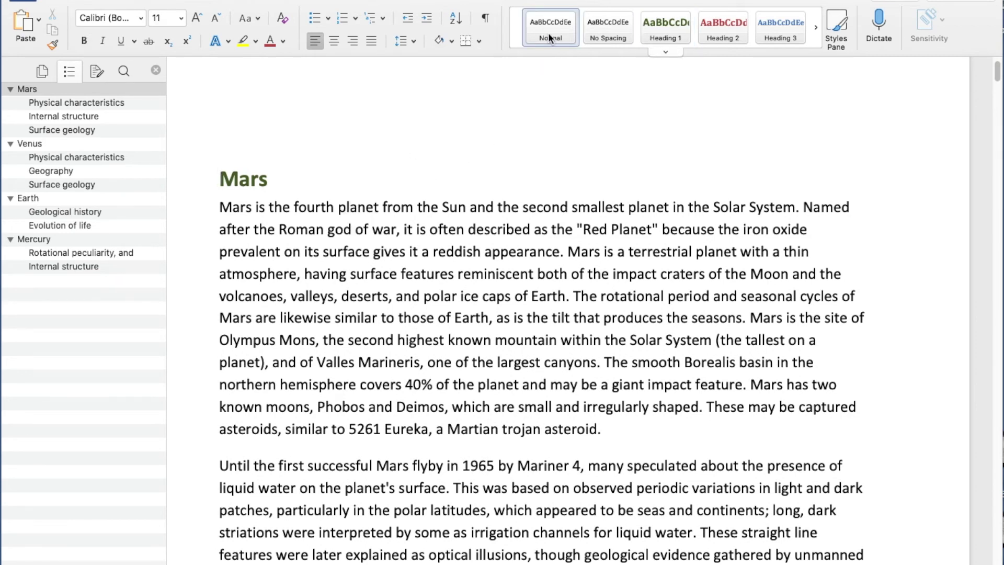
pyautogui.click(196, 238)
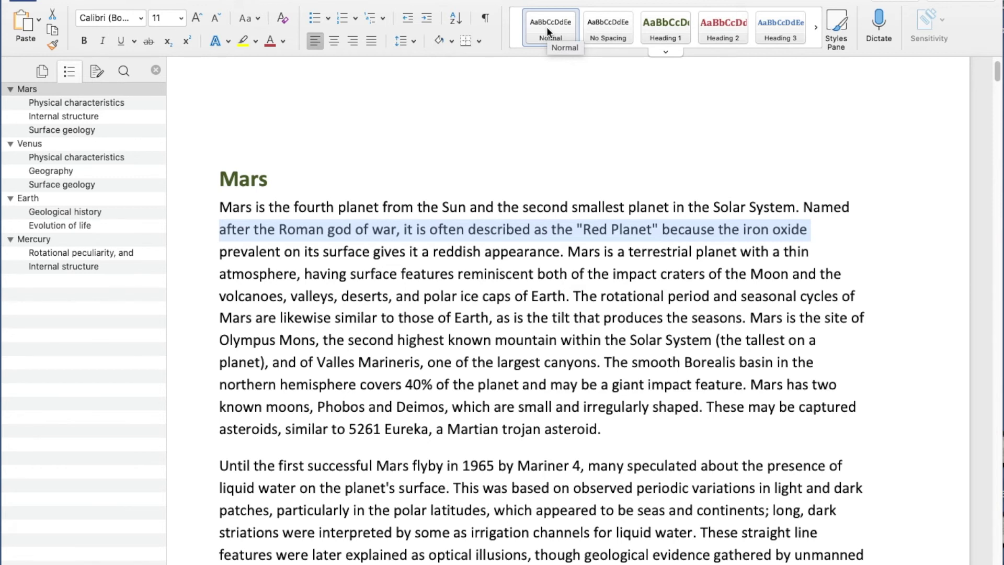
pyautogui.rightClick(547, 30)
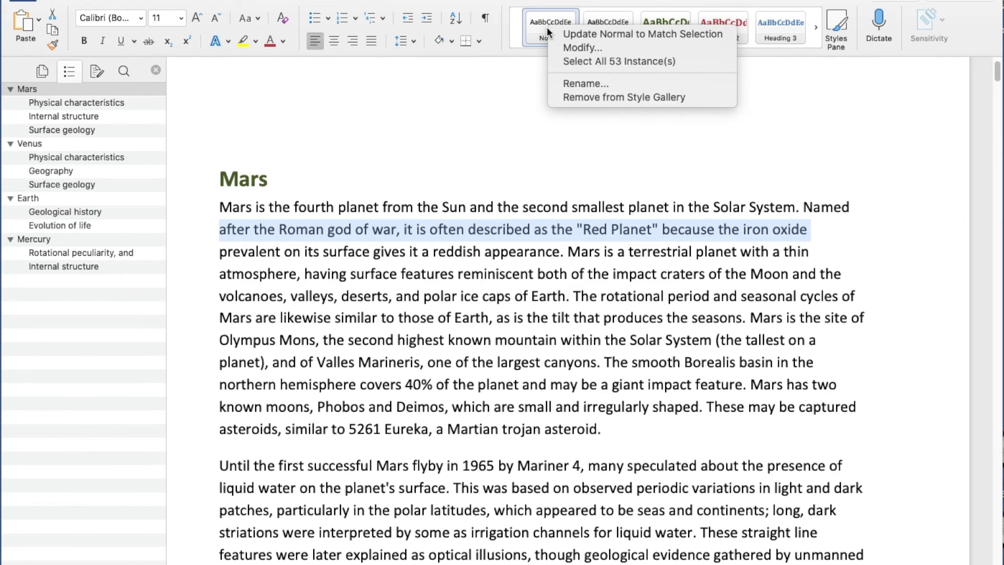
pyautogui.click(559, 48)
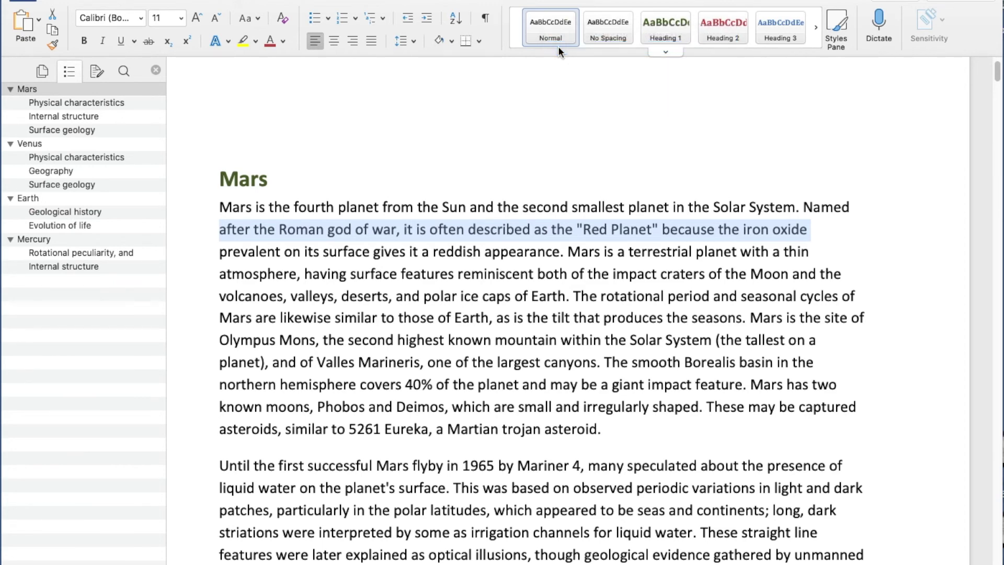
pyautogui.click(495, 197)
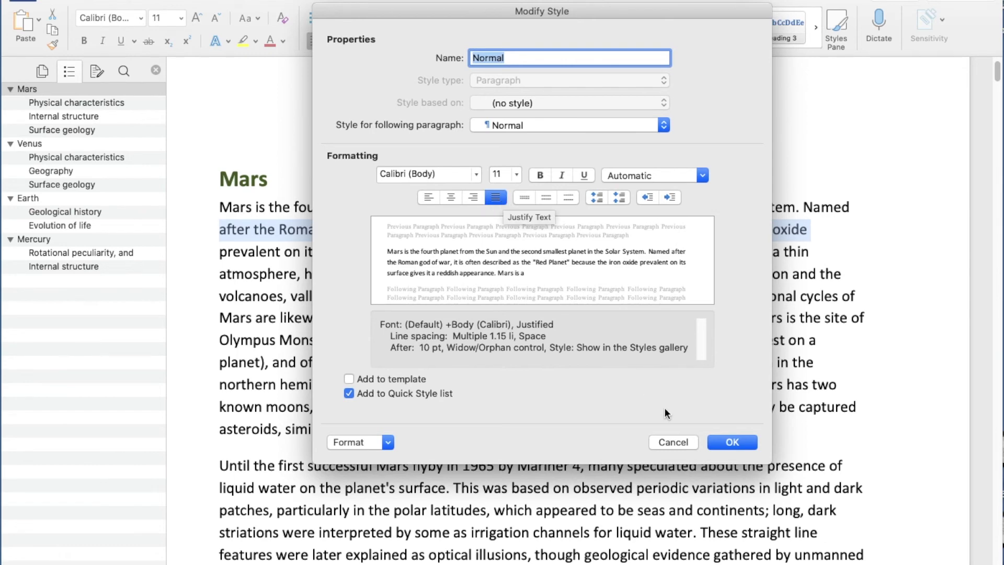
pyautogui.click(721, 442)
# Review the justified text, jumping to Geological history and Mars's Physical characteristics.
pyautogui.scroll(-2, 596, 309)
pyautogui.scroll(-15, 596, 309)
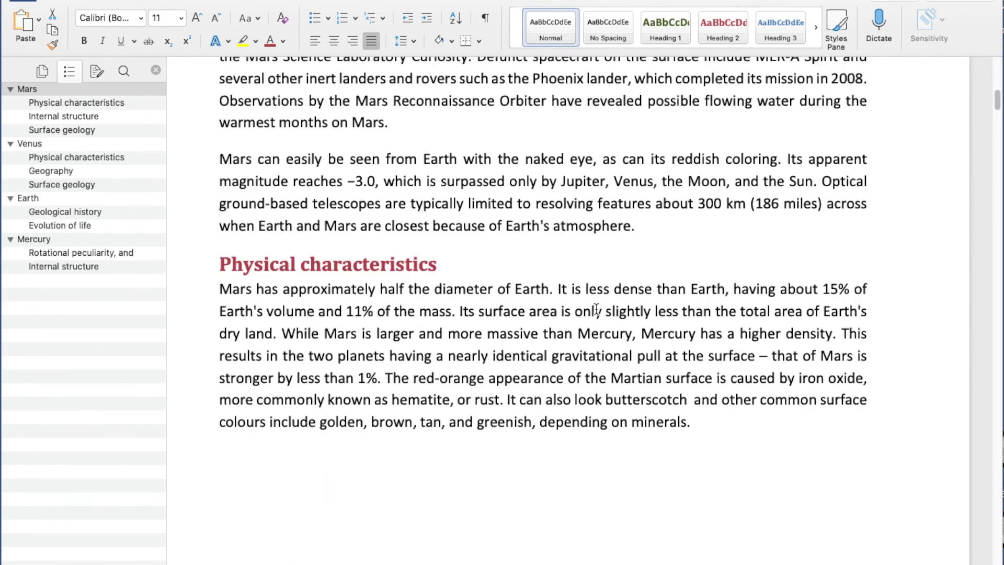
pyautogui.scroll(15, 596, 308)
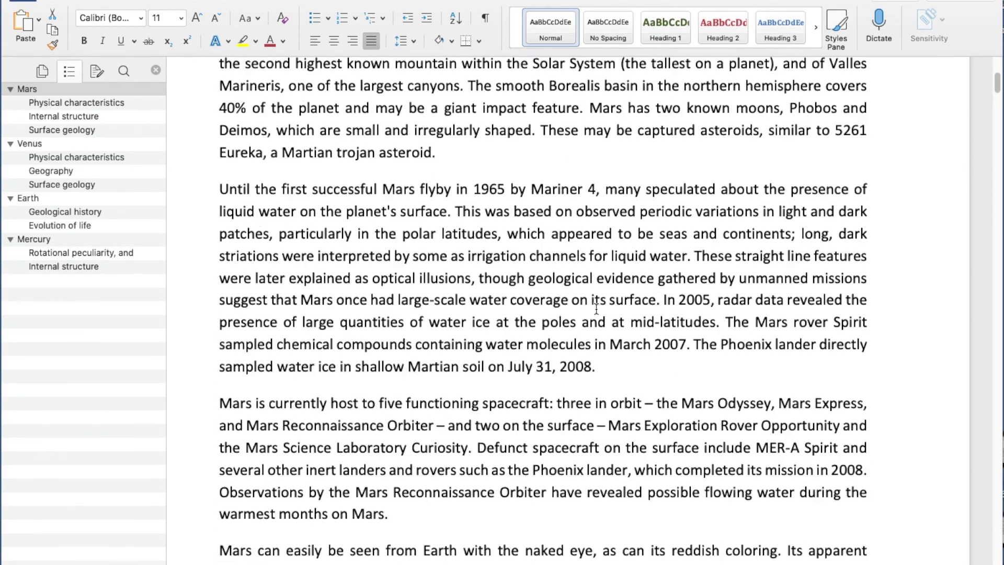
pyautogui.scroll(2, 596, 308)
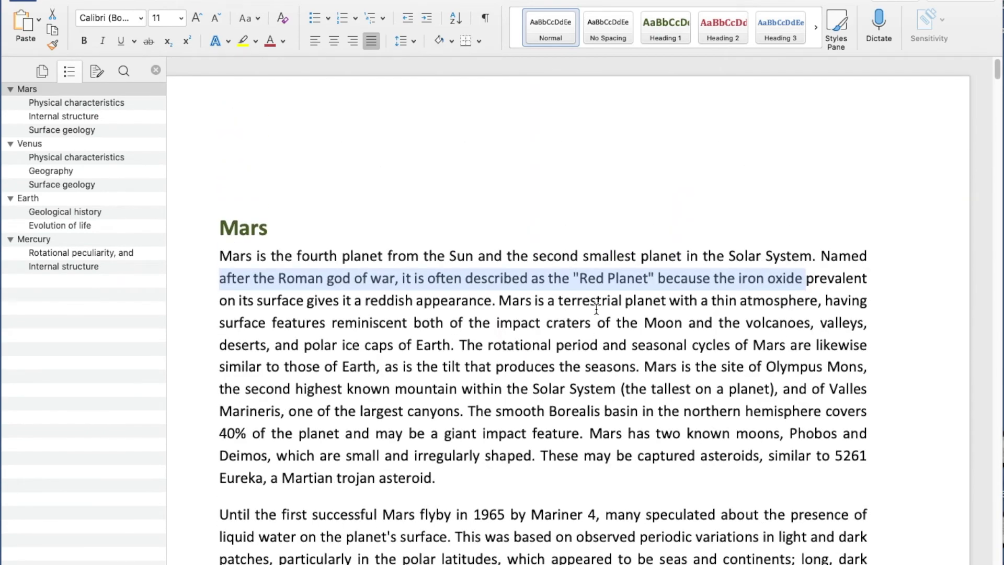
pyautogui.click(413, 254)
pyautogui.scroll(-2, 612, 282)
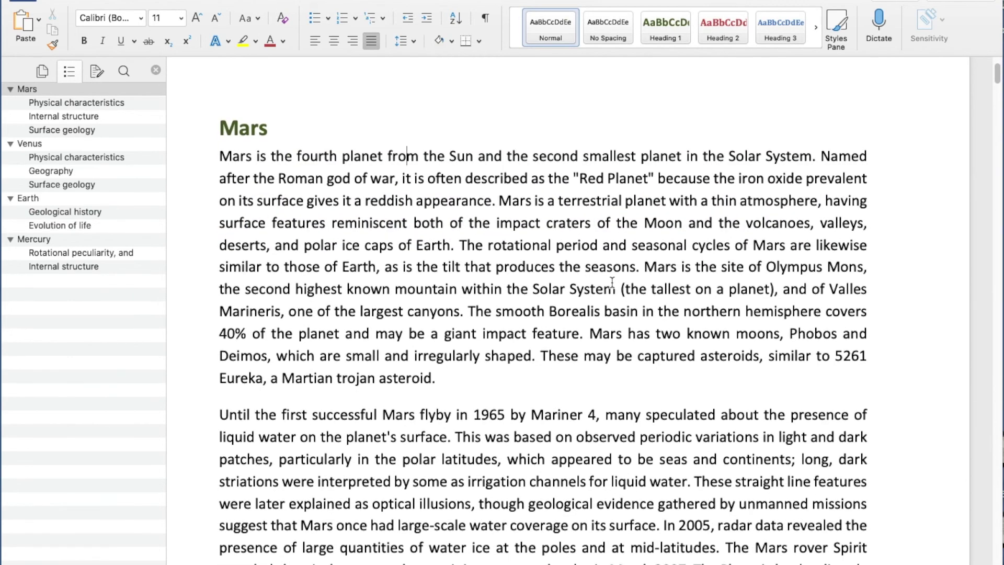
pyautogui.click(89, 211)
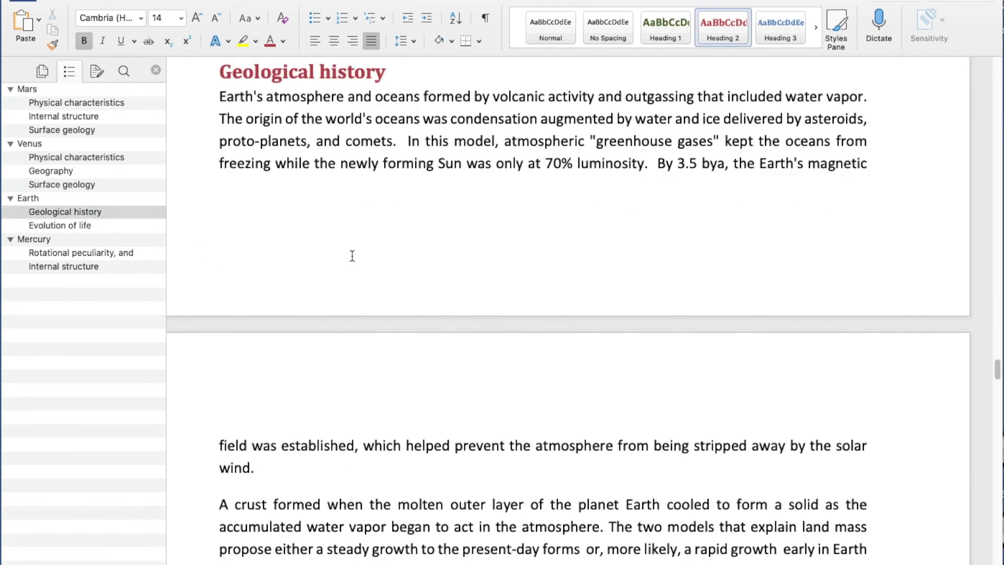
pyautogui.click(60, 103)
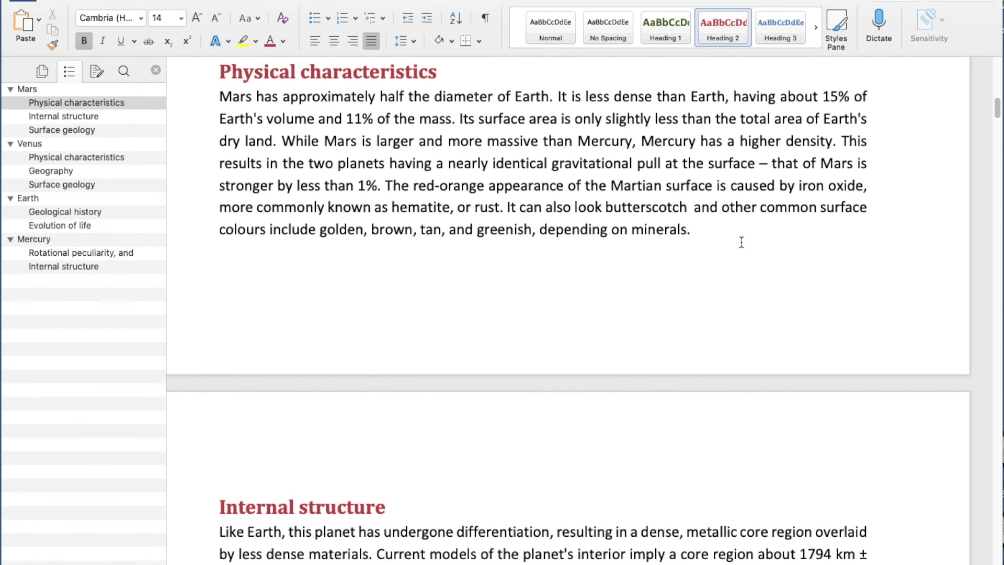
pyautogui.click(30, 1)
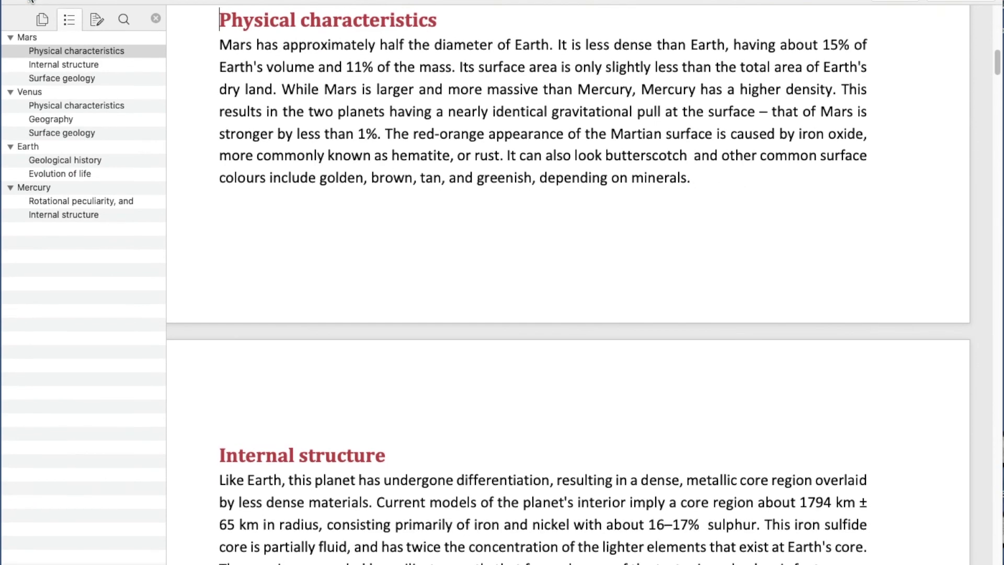
pyautogui.click(30, 1)
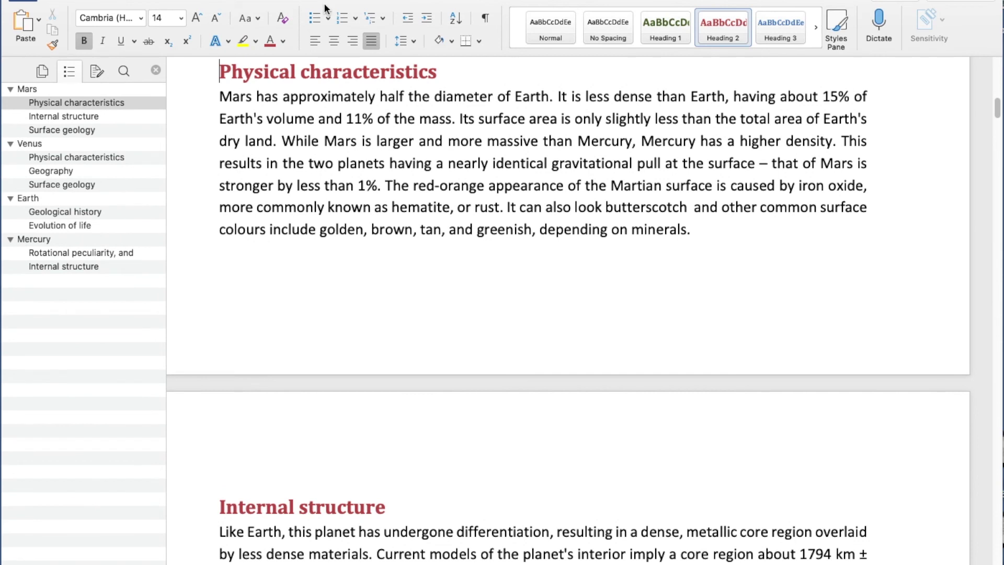
# Insert default bottom-right page numbers from Insert > Page Number, then check the footer.
pyautogui.click(74, 2)
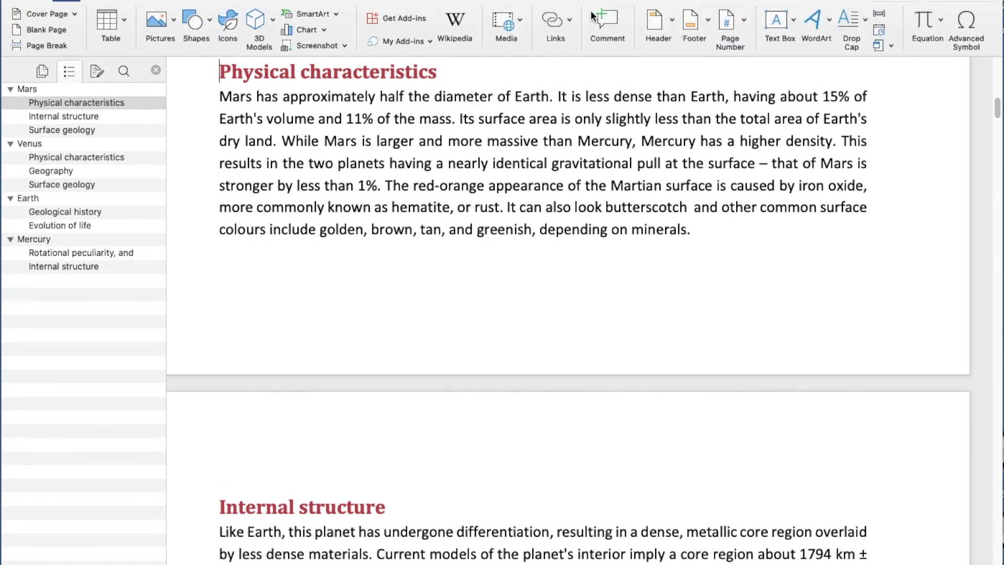
pyautogui.click(741, 22)
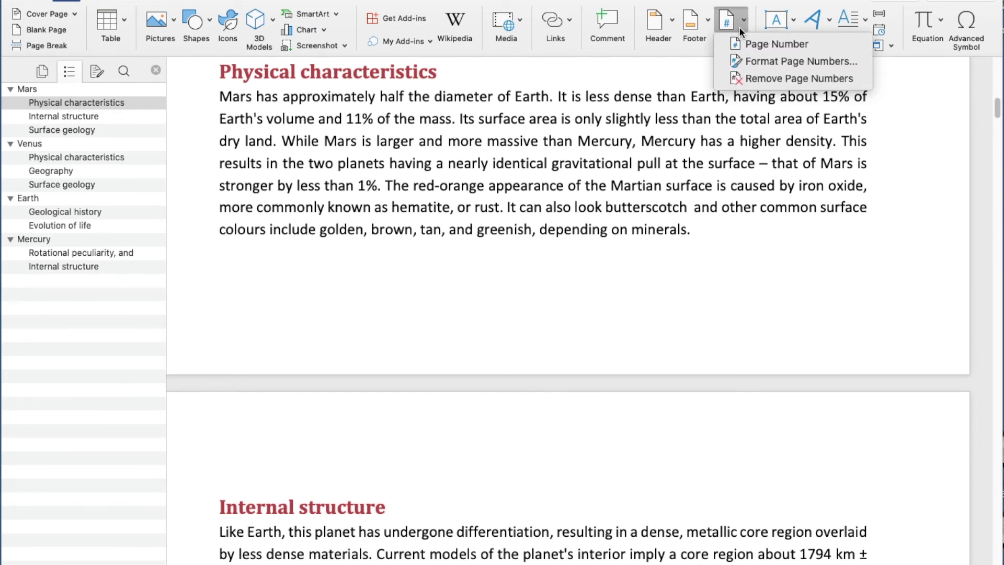
pyautogui.click(741, 43)
pyautogui.click(621, 217)
pyautogui.scroll(-15, 910, 330)
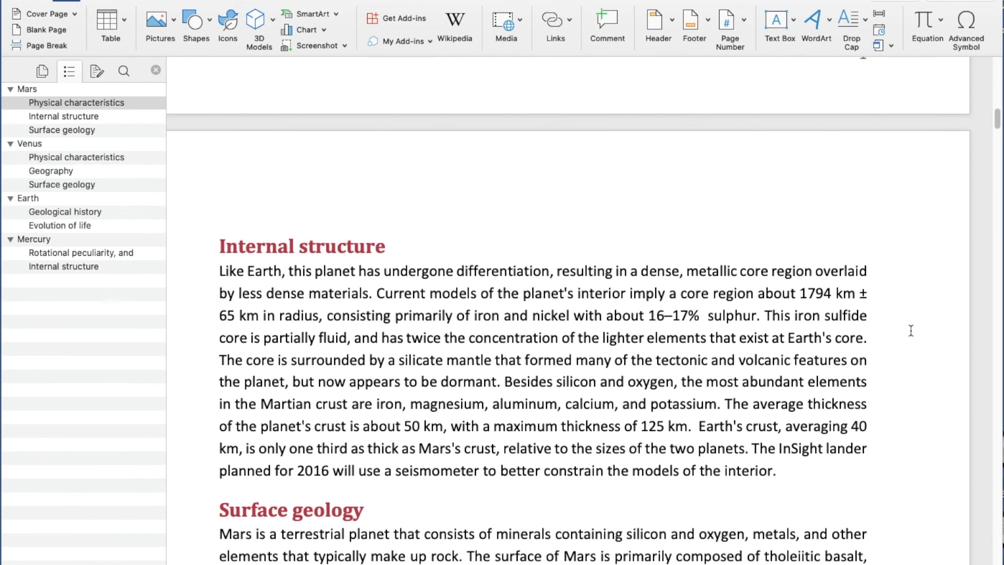
pyautogui.scroll(-5, 911, 332)
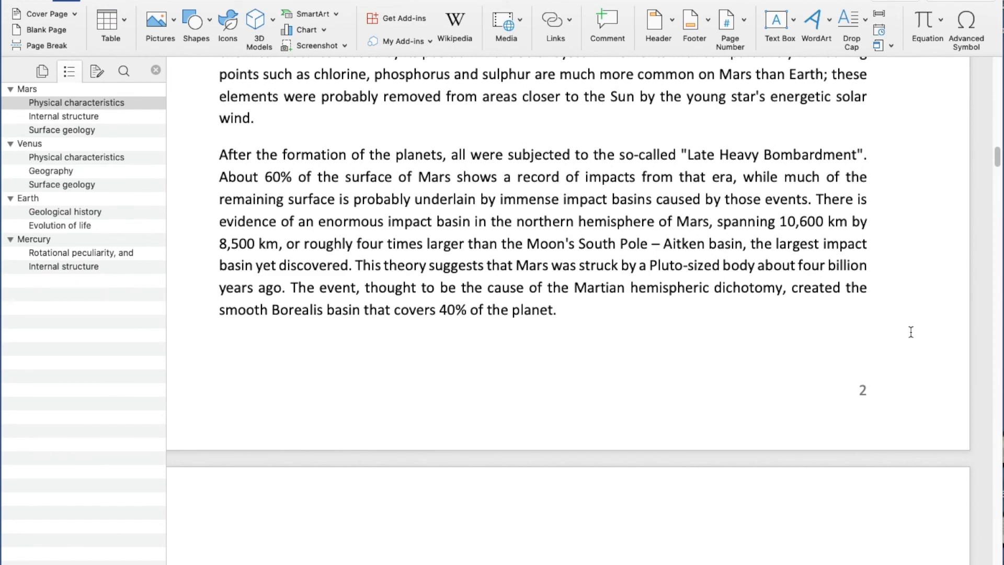
pyautogui.scroll(-1, 911, 332)
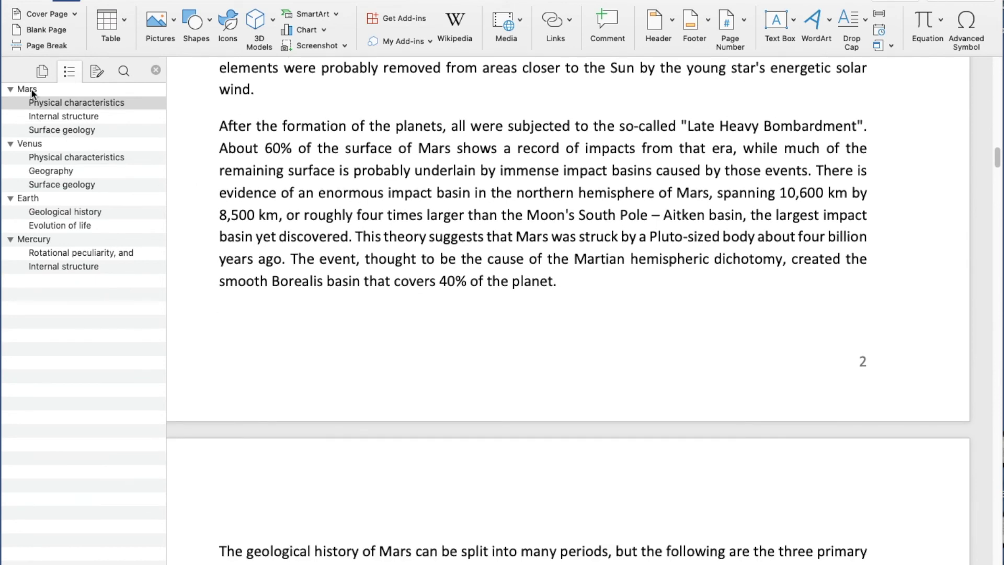
pyautogui.click(32, 93)
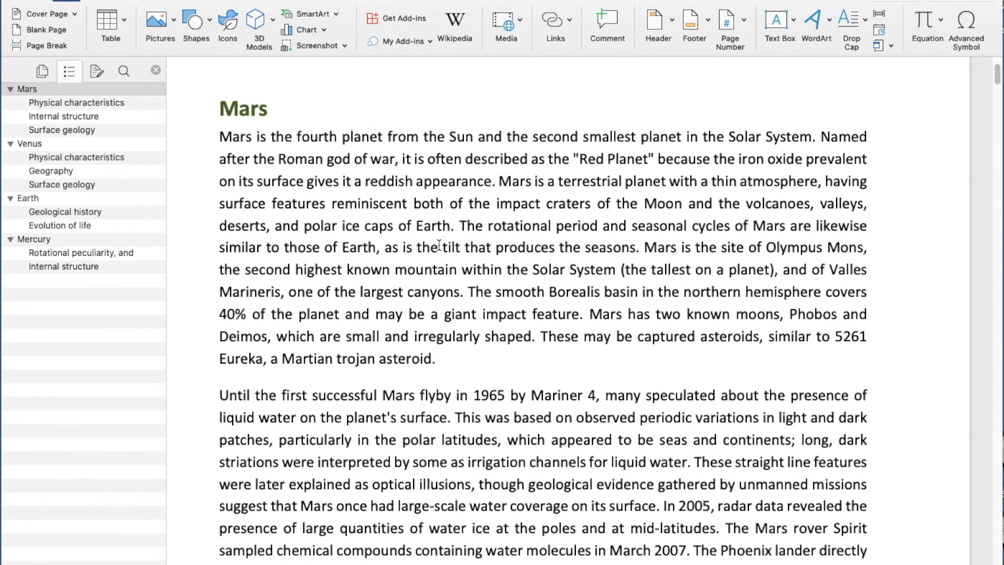
# Apply the 1 / 1.1 / 1.1.1 Heading multilevel list from the Mars heading.
pyautogui.click(26, 1)
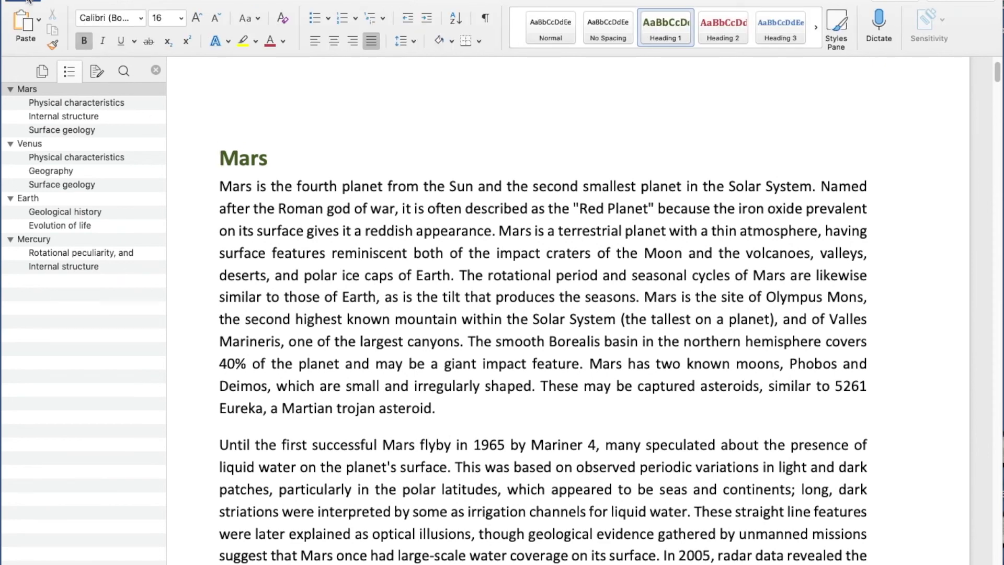
pyautogui.click(424, 230)
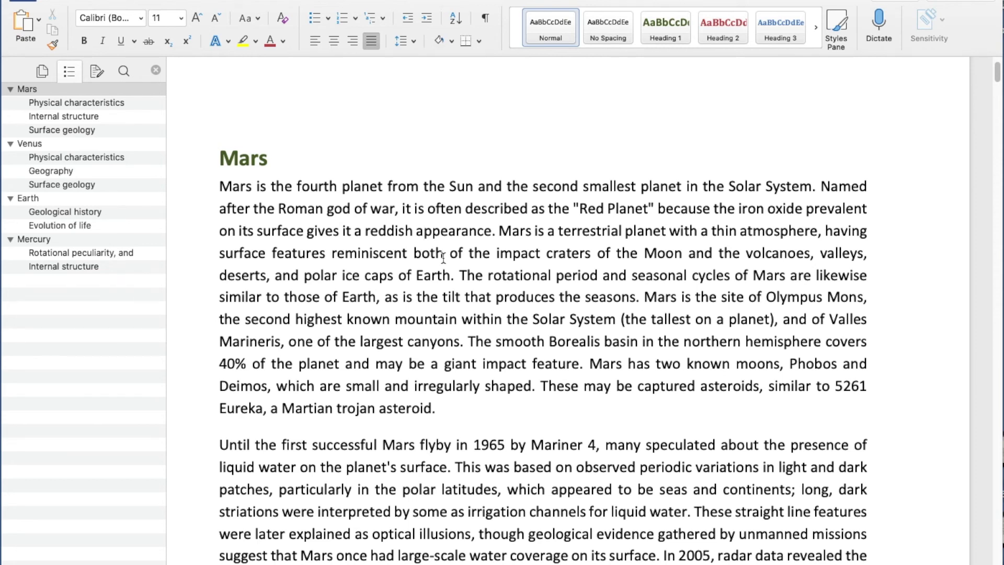
pyautogui.click(222, 158)
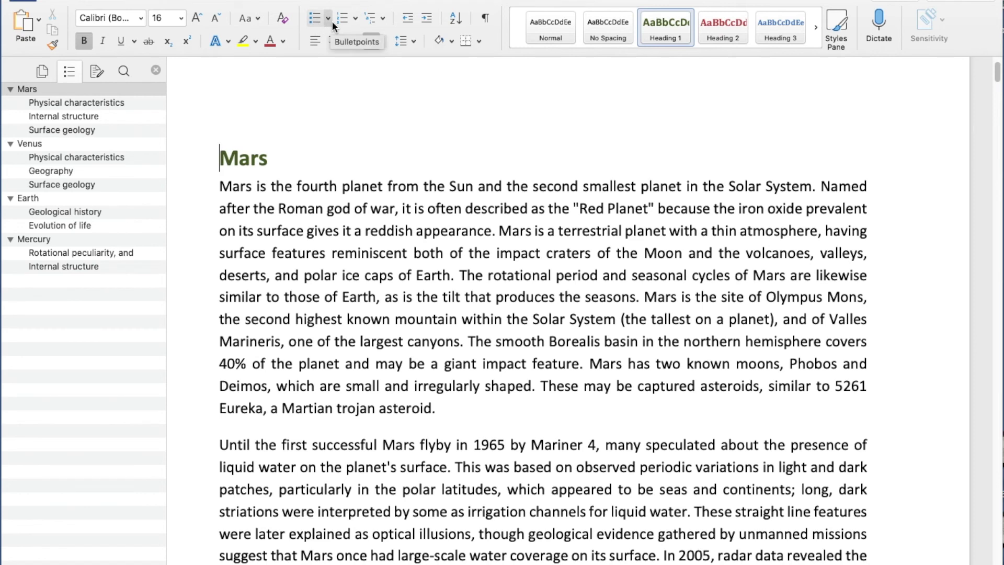
pyautogui.click(383, 20)
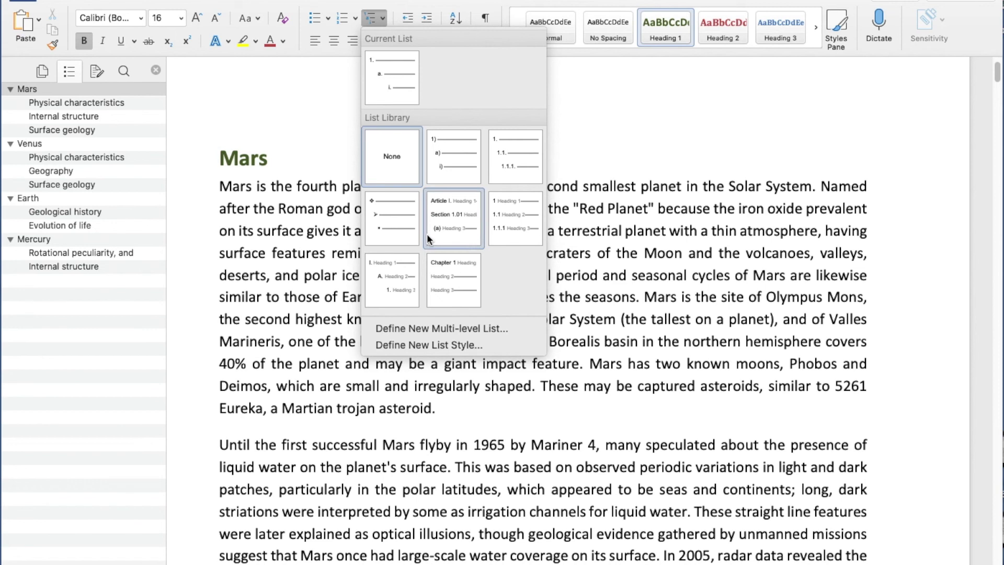
pyautogui.click(522, 207)
# Check the numbered headings 2.1 Physical characteristics, 3 Earth, 4 Mercury and 1 Mars.
pyautogui.click(44, 155)
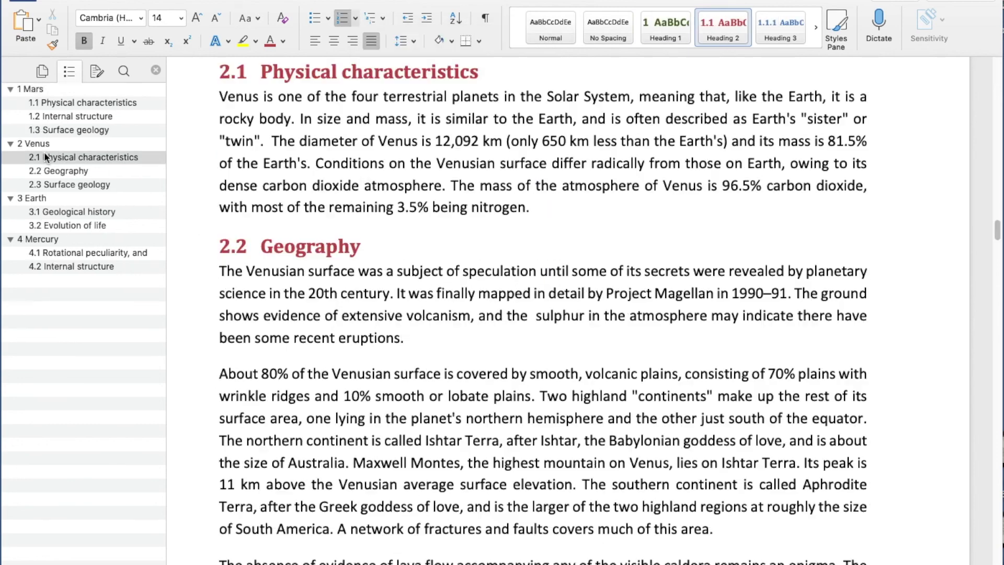
pyautogui.click(41, 202)
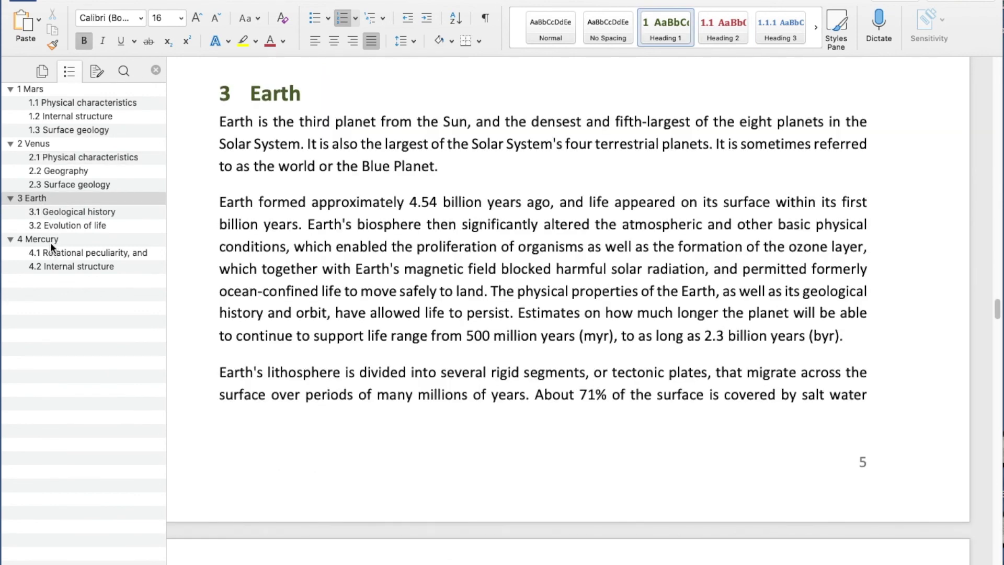
pyautogui.click(51, 239)
pyautogui.click(41, 89)
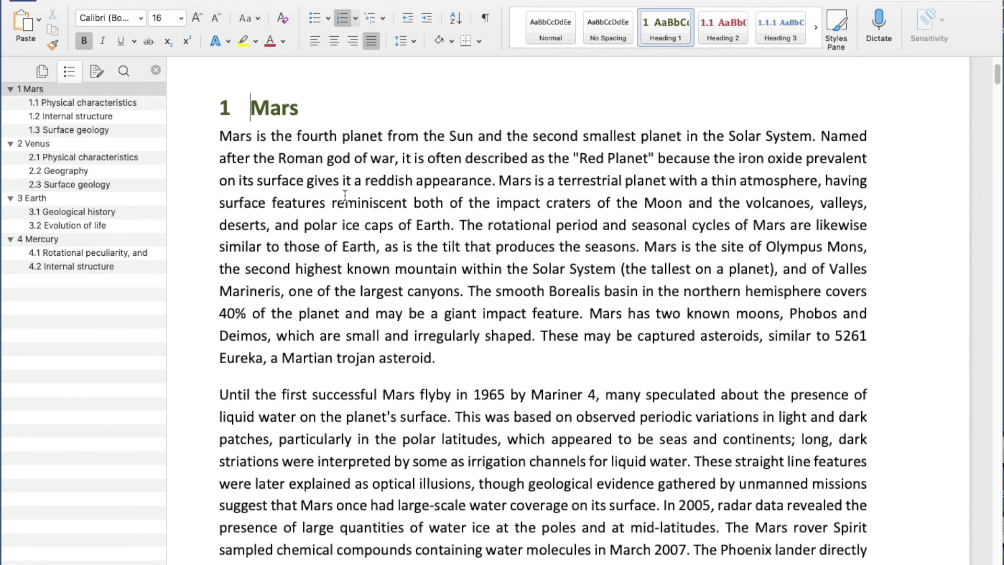
pyautogui.scroll(3, 344, 196)
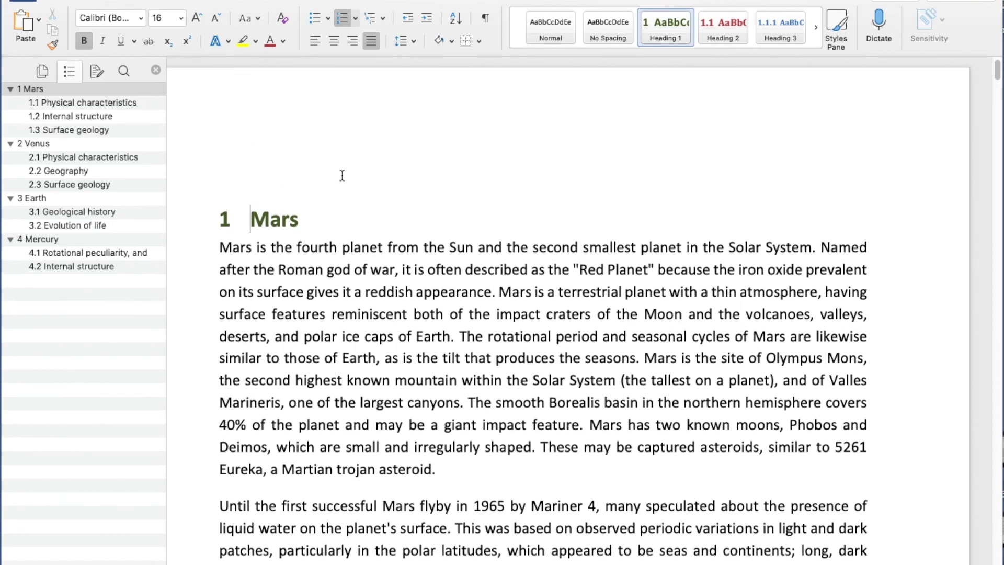